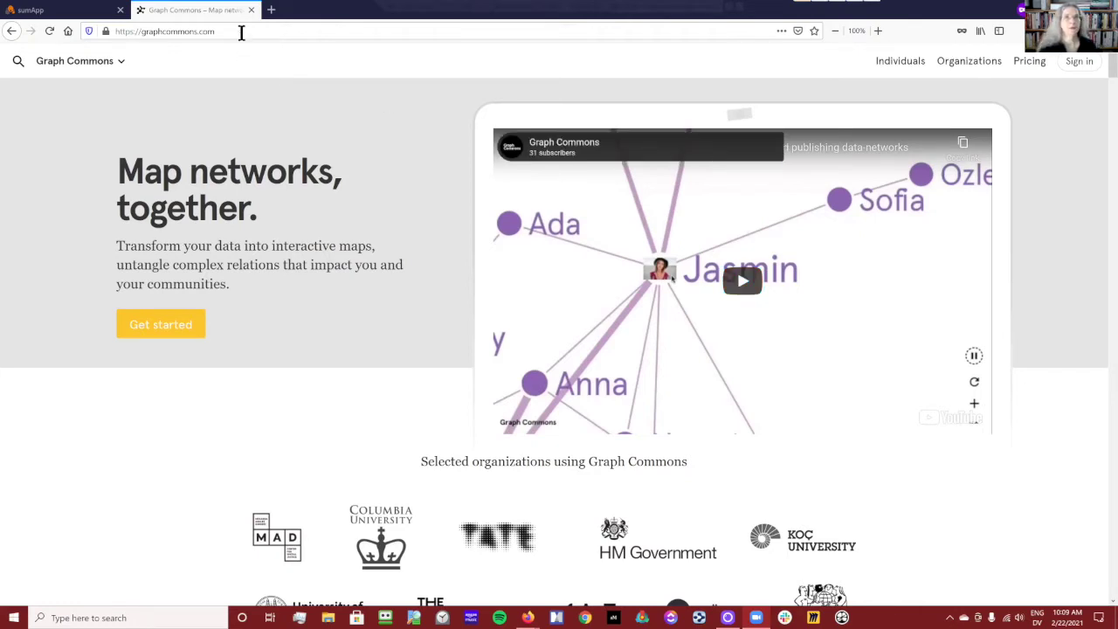
# - Look through the Graph Commons home page, from the organizations and feature descriptions to the featured Culture projects
pyautogui.scroll(-5, 312, 276)
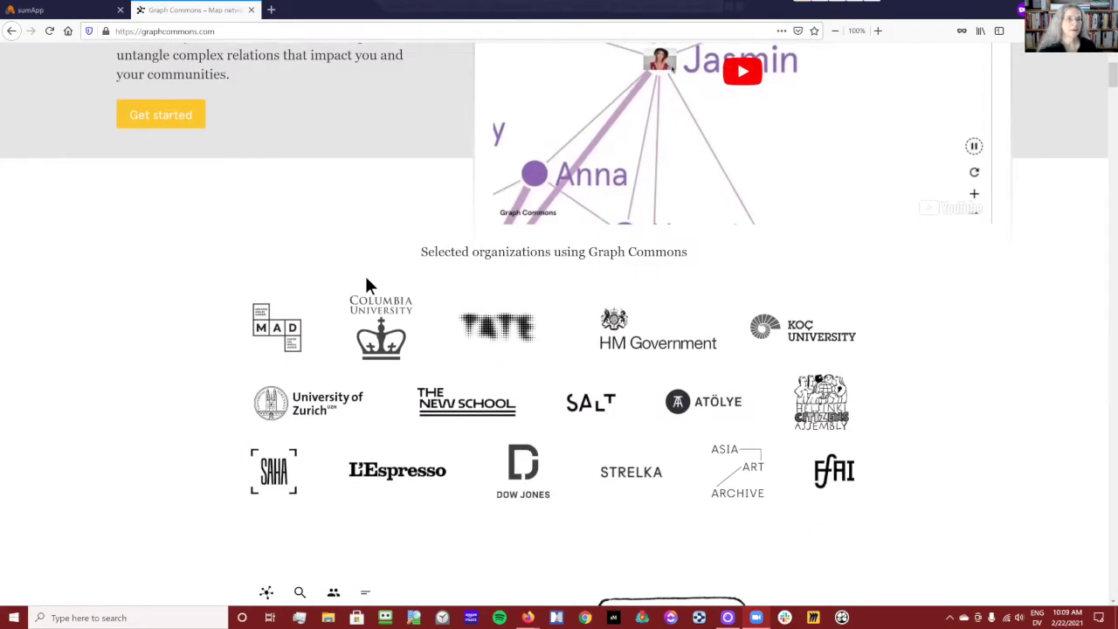
pyautogui.scroll(-4, 298, 421)
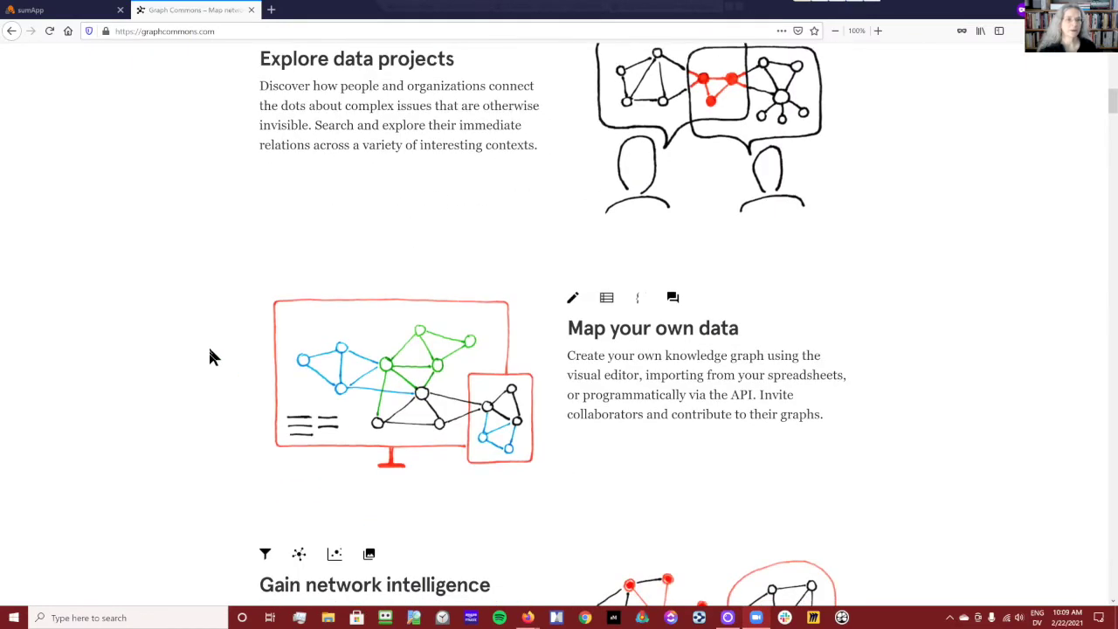
pyautogui.scroll(-3, 210, 356)
pyautogui.scroll(-5, 209, 357)
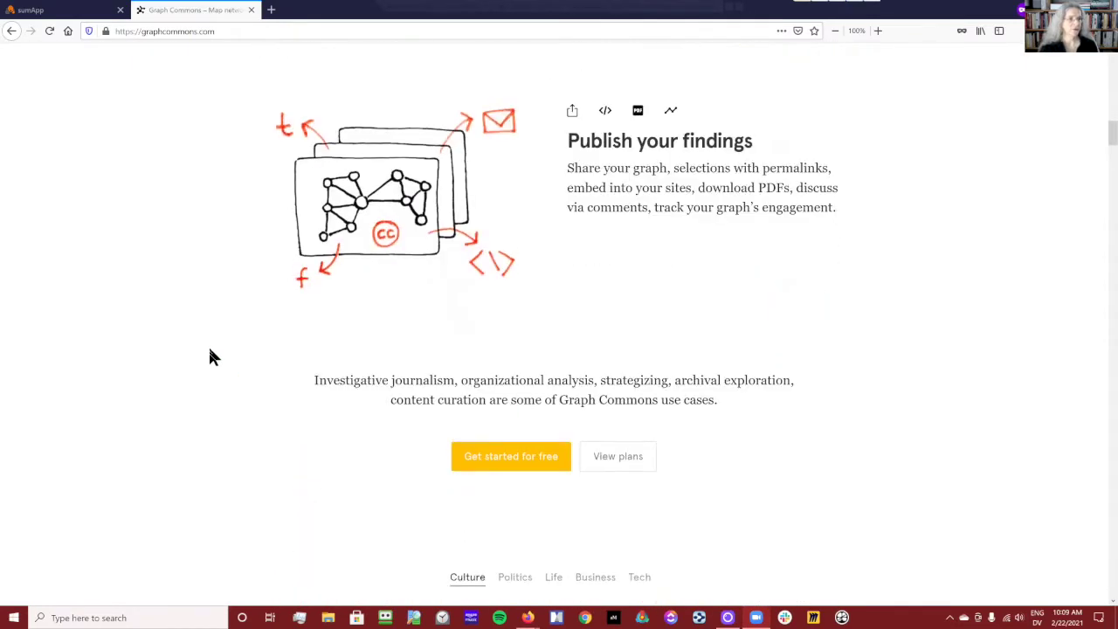
pyautogui.scroll(-2, 210, 356)
pyautogui.scroll(-1, 210, 357)
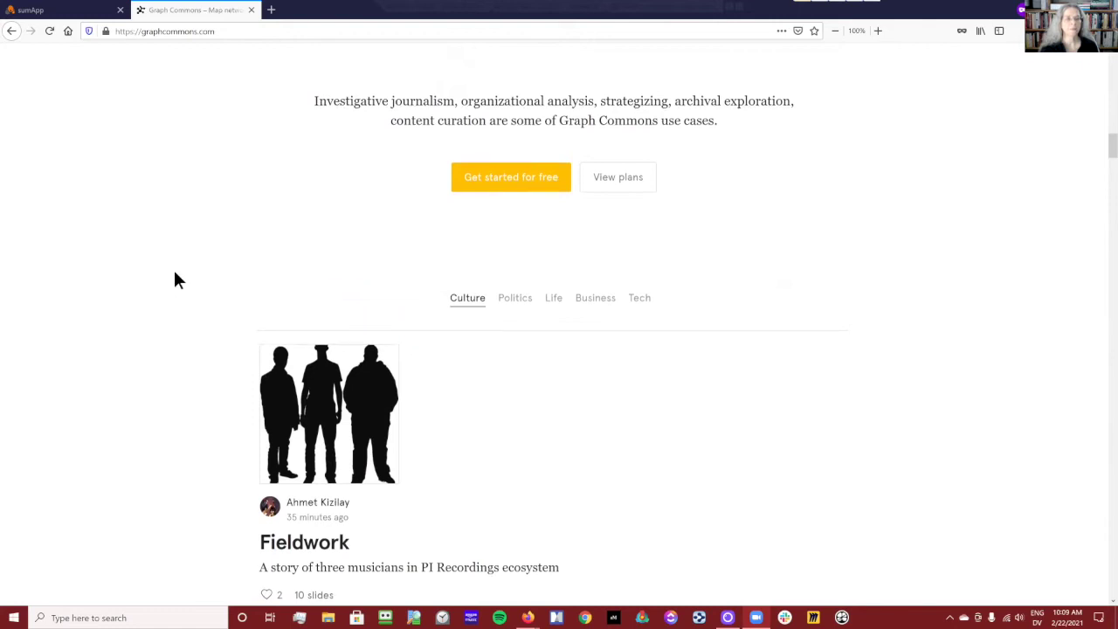
pyautogui.scroll(-1, 441, 260)
pyautogui.scroll(-3, 646, 247)
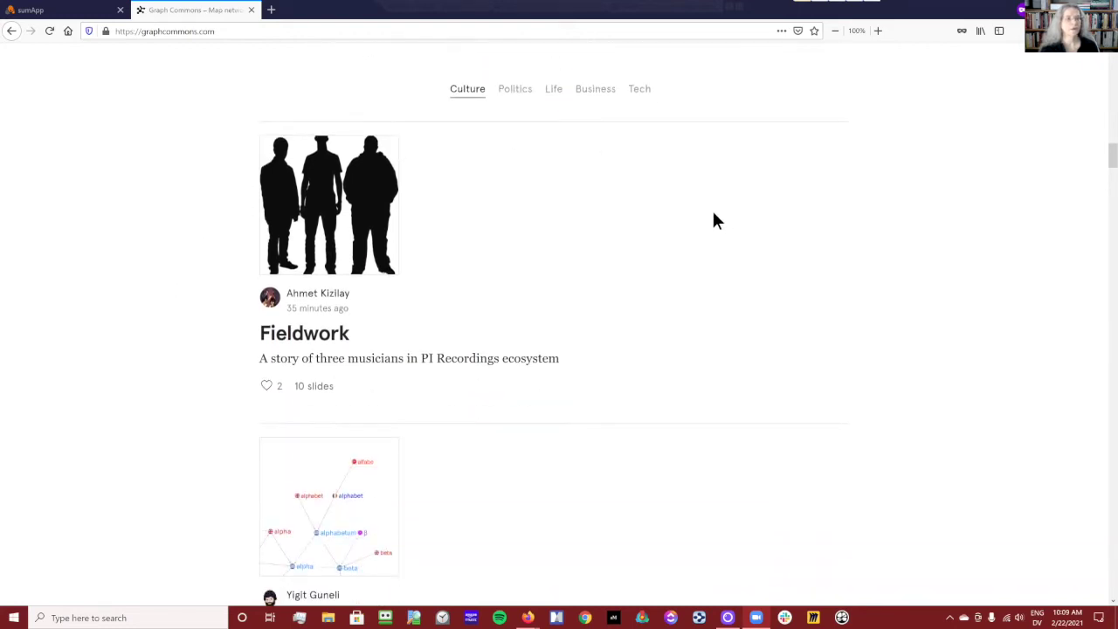
pyautogui.scroll(-5, 775, 302)
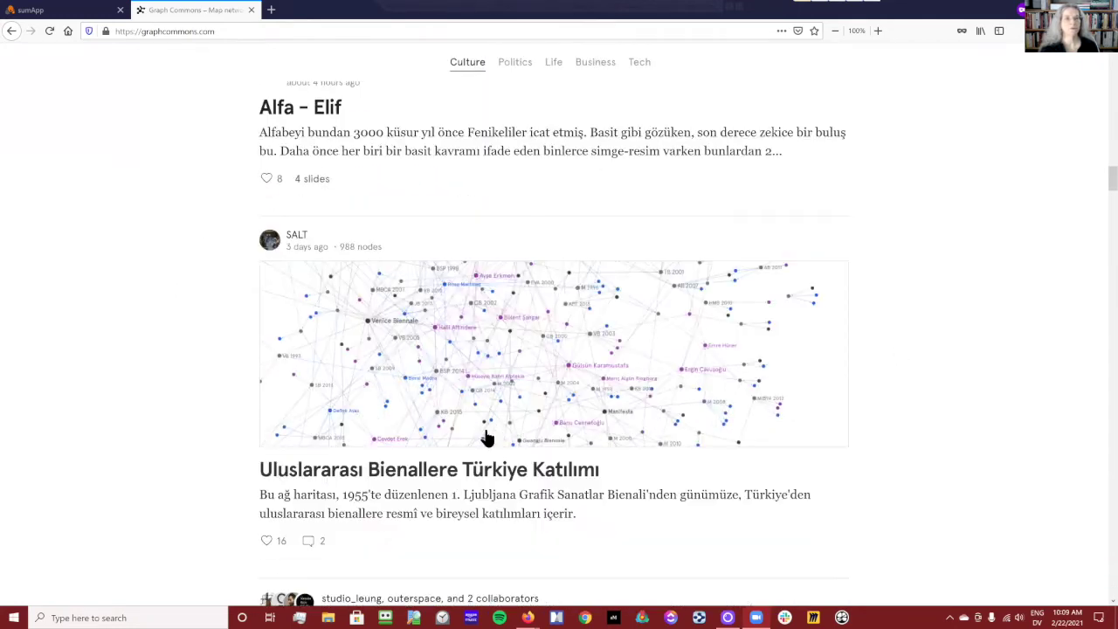
pyautogui.scroll(-1, 876, 457)
pyautogui.scroll(-2, 957, 454)
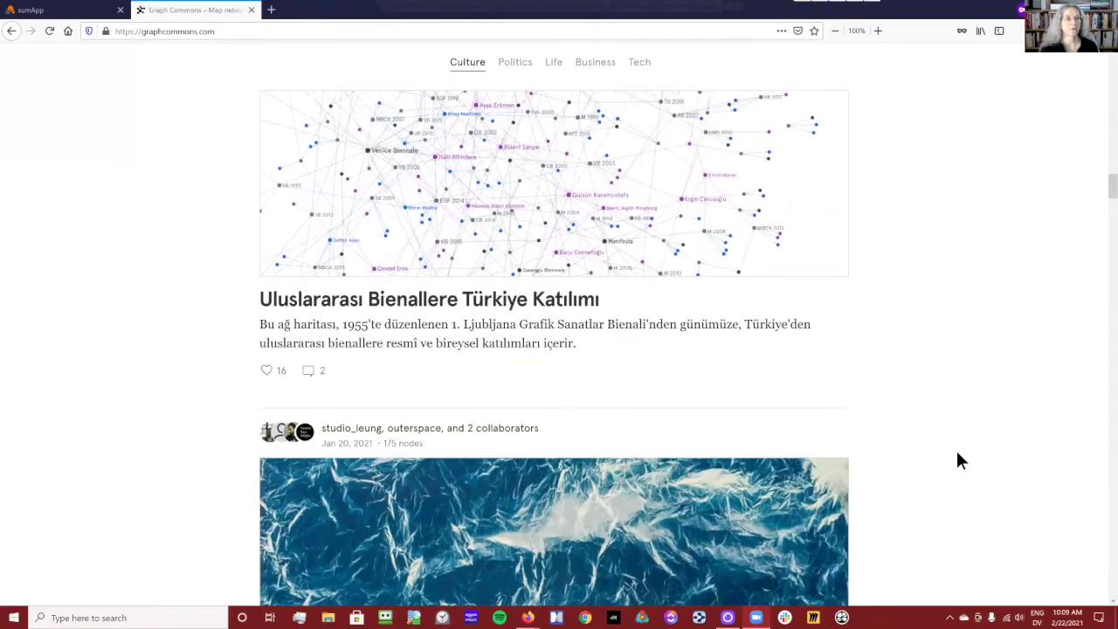
pyautogui.scroll(-2, 957, 455)
pyautogui.scroll(1, 873, 402)
pyautogui.scroll(7, 511, 89)
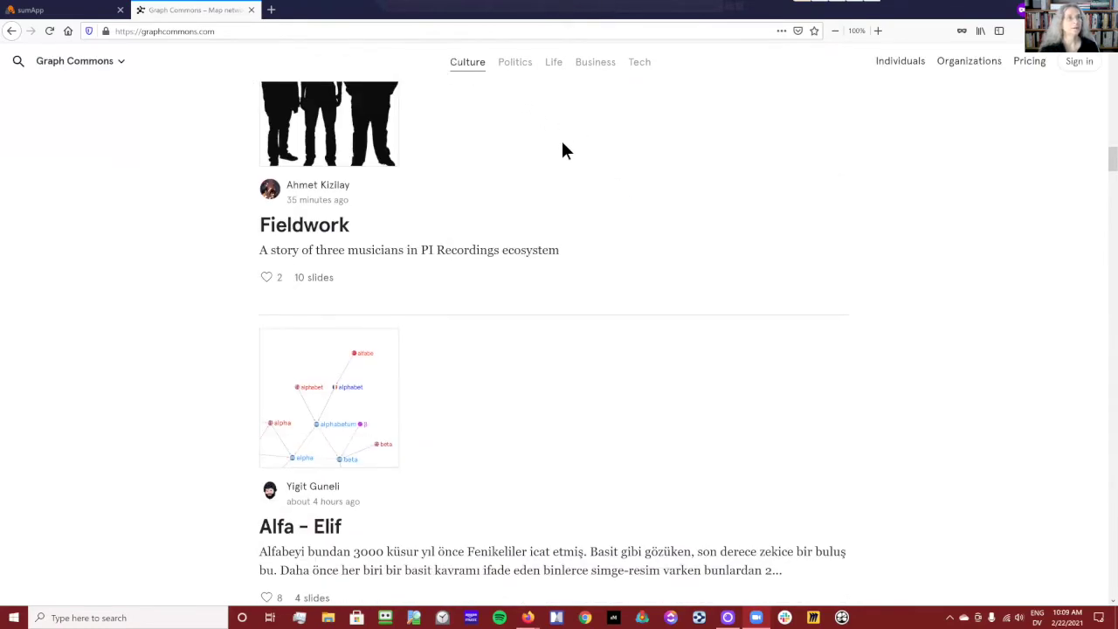
# - Browse the featured Politics projects and open the Brexnet graph in its interactive map view
pyautogui.scroll(2, 563, 150)
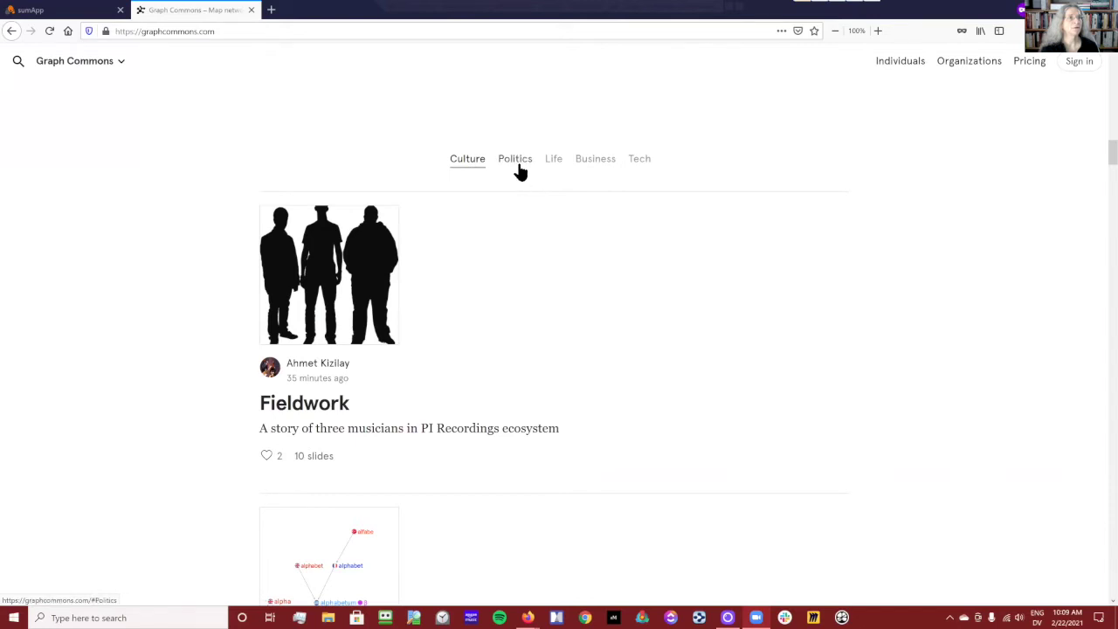
pyautogui.click(519, 168)
pyautogui.scroll(-1, 793, 297)
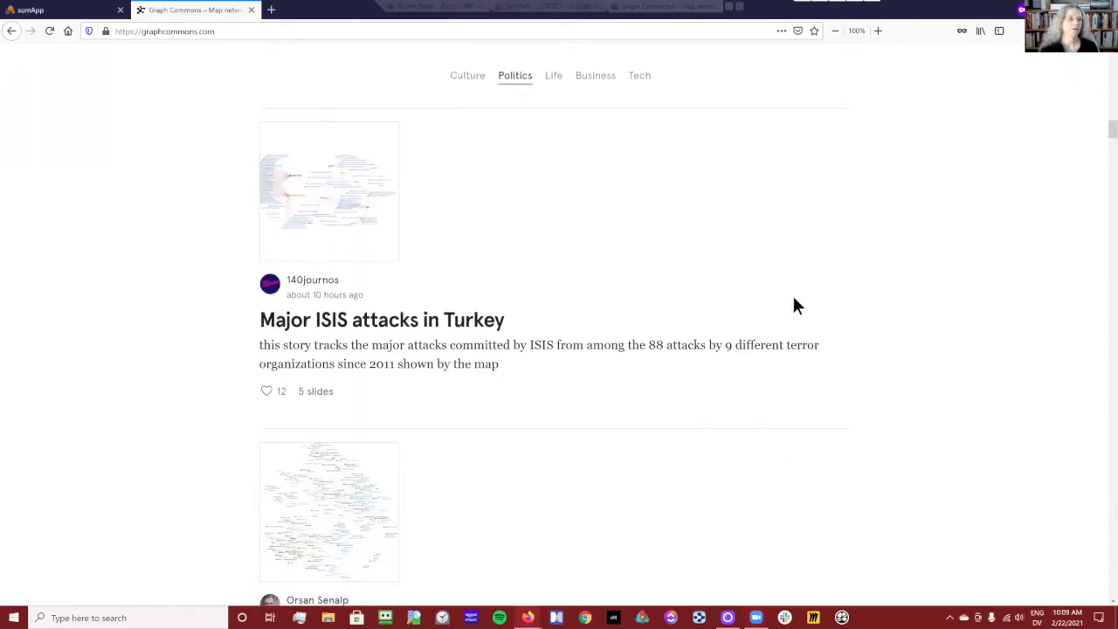
pyautogui.scroll(-10, 794, 299)
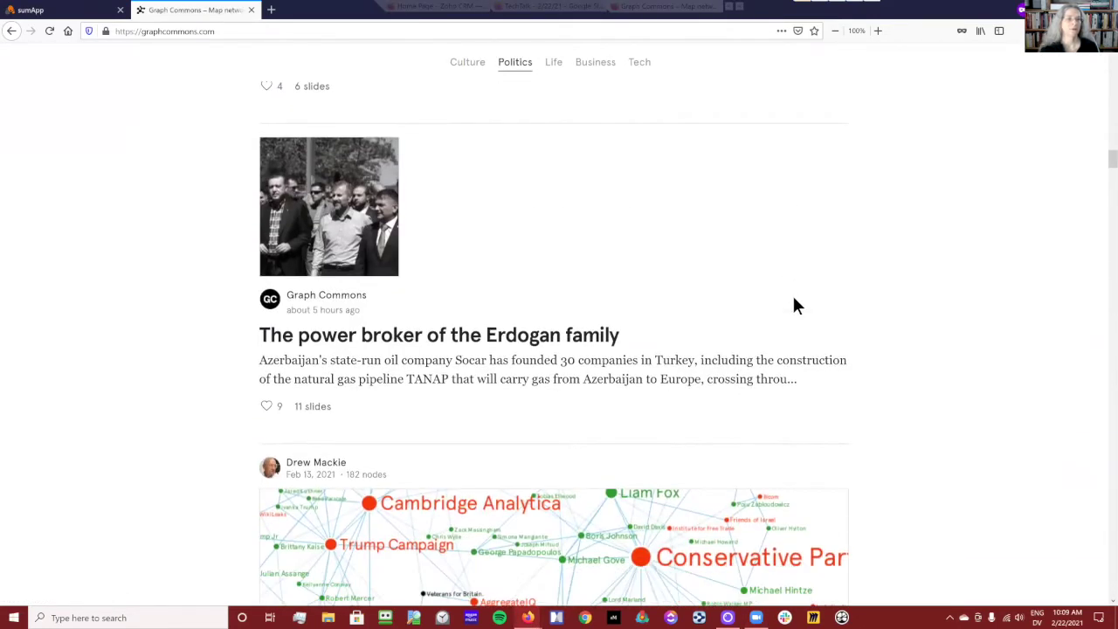
pyautogui.scroll(-3, 793, 305)
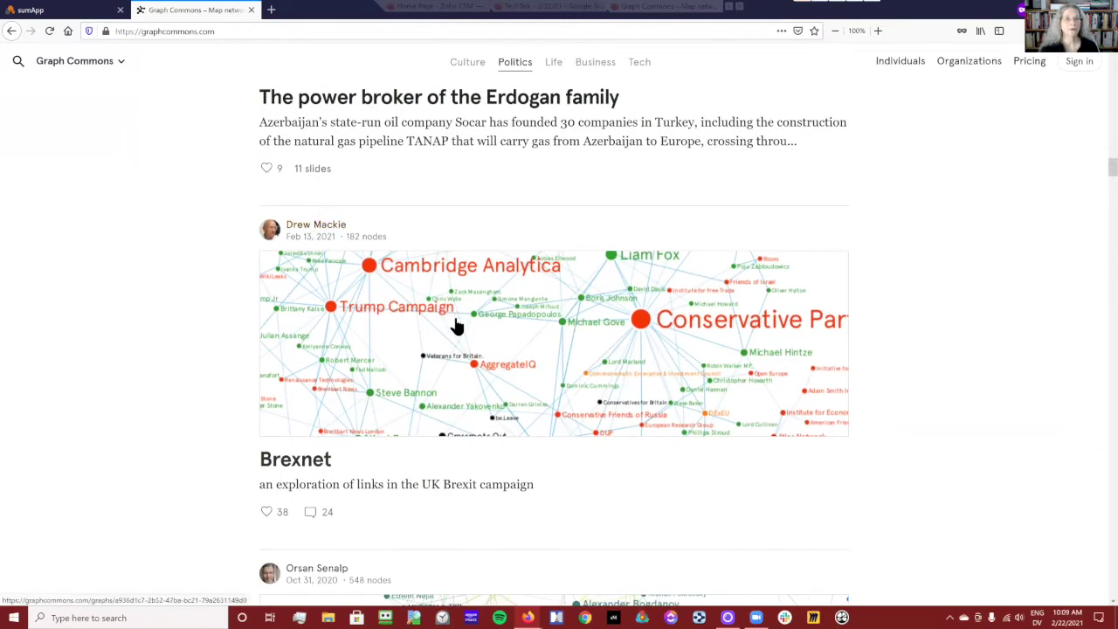
pyautogui.click(602, 363)
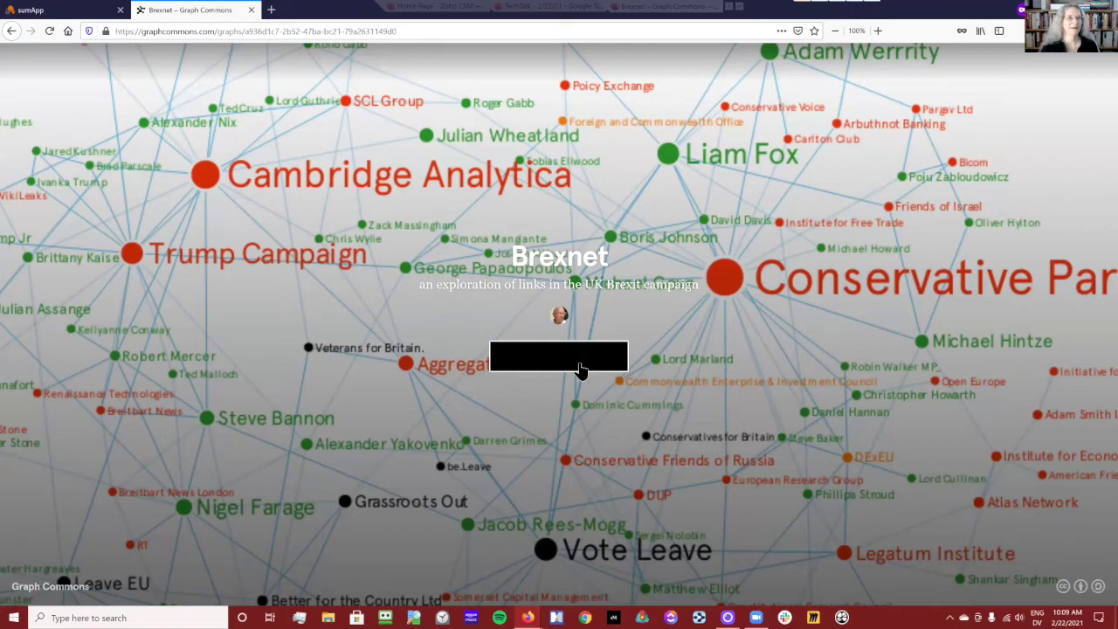
pyautogui.click(581, 369)
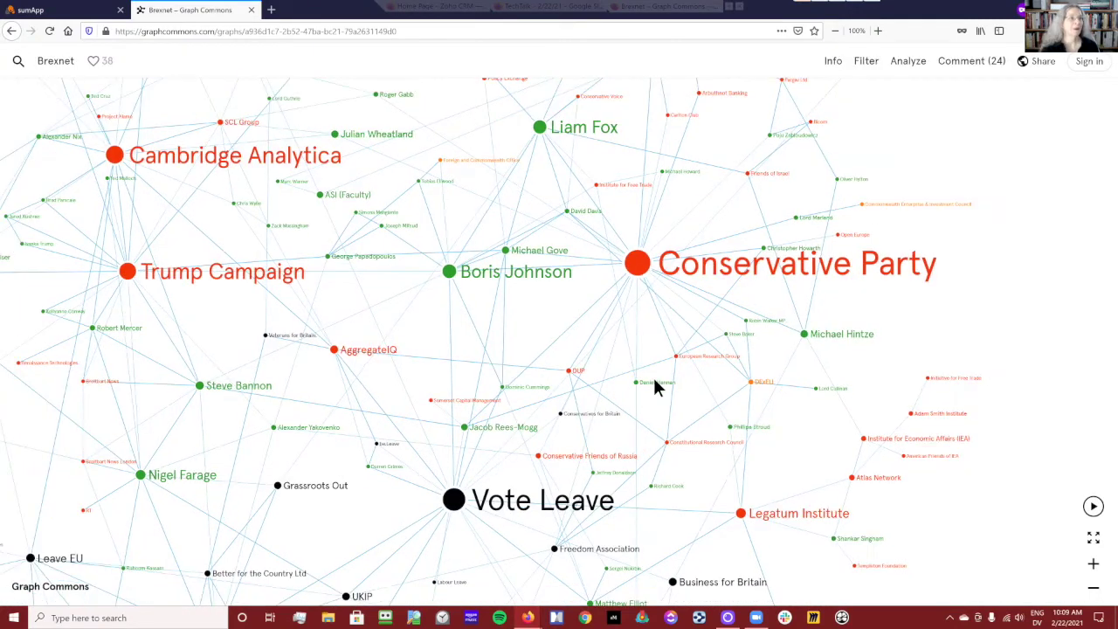
# - Examine the Brexnet map up close and as a whole, including the connections of the Boris Johnson node
pyautogui.scroll(-5, 611, 384)
pyautogui.scroll(3, 515, 362)
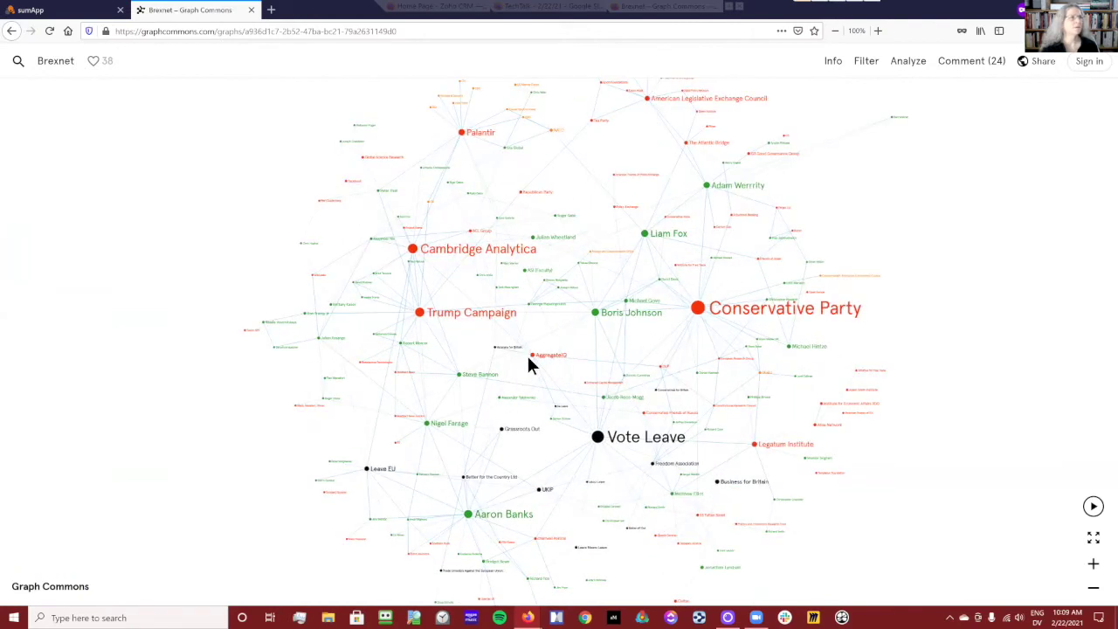
pyautogui.scroll(2, 527, 352)
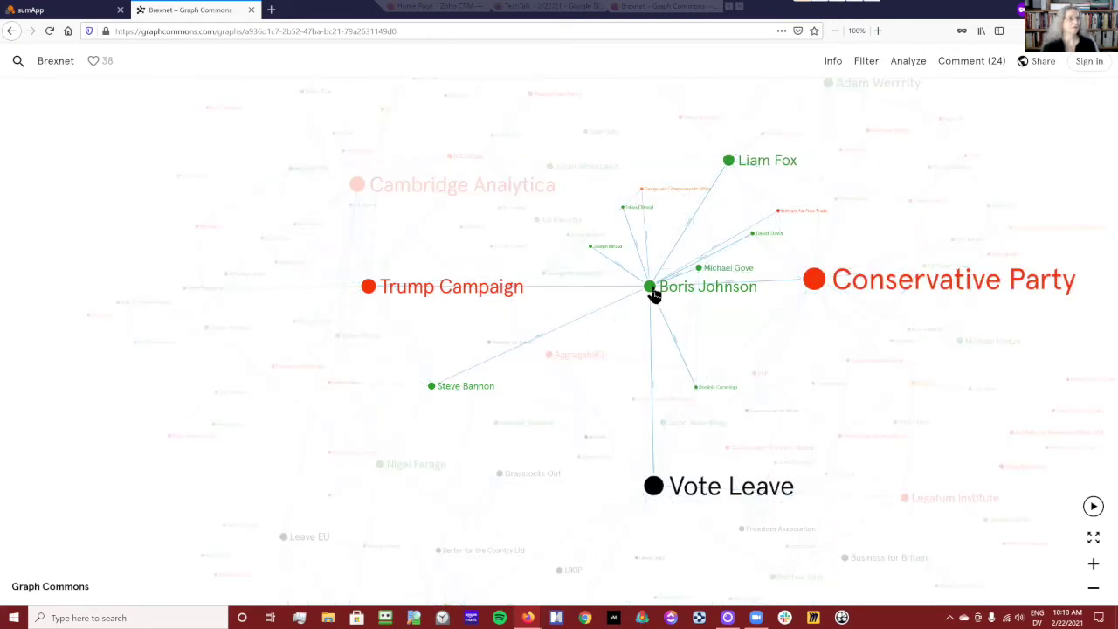
pyautogui.scroll(-3, 971, 398)
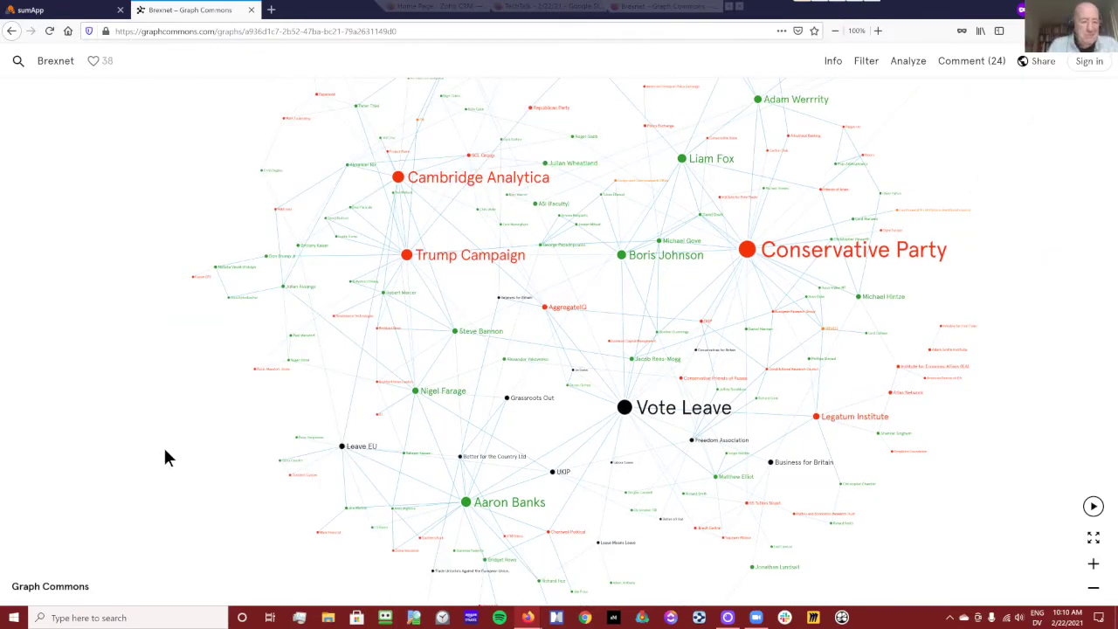
pyautogui.scroll(-2, 163, 445)
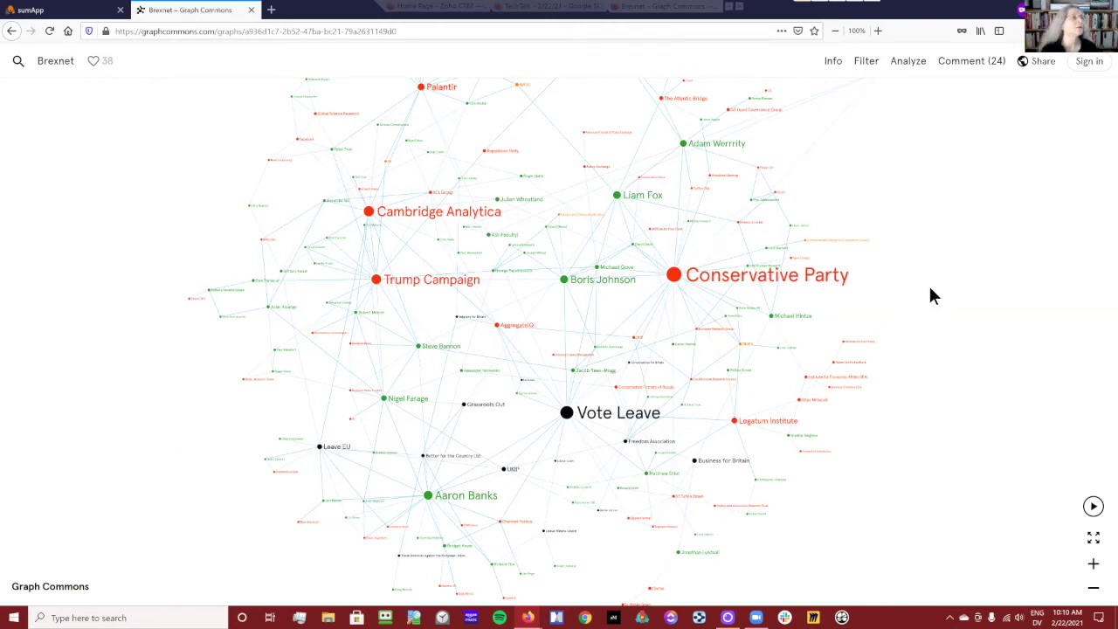
pyautogui.scroll(-4, 930, 291)
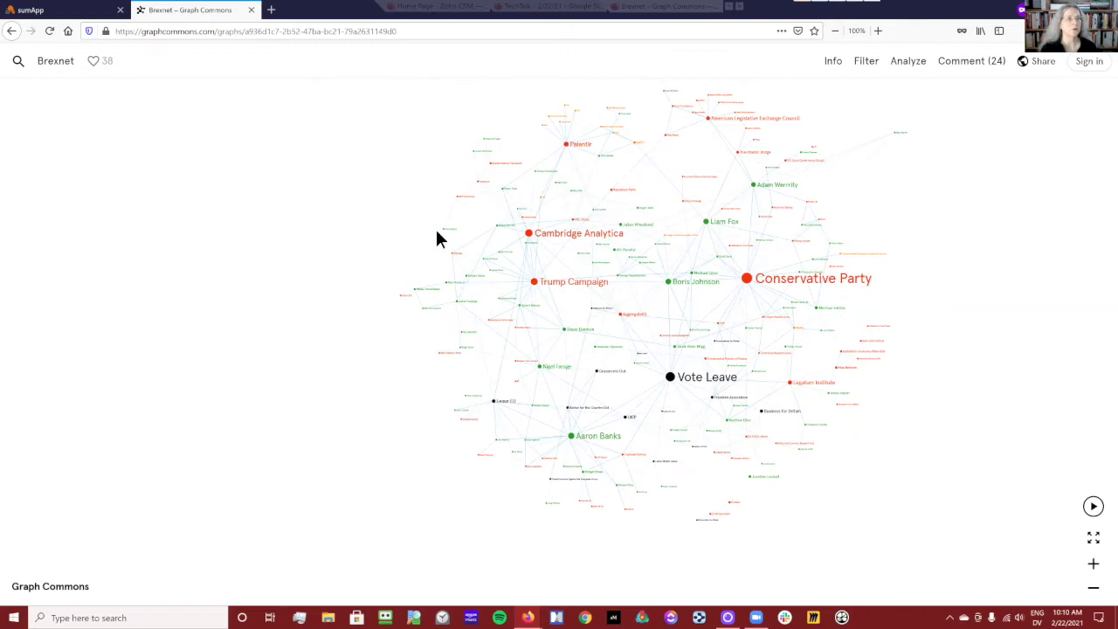
pyautogui.moveTo(323, 335); pyautogui.dragTo(259, 324)
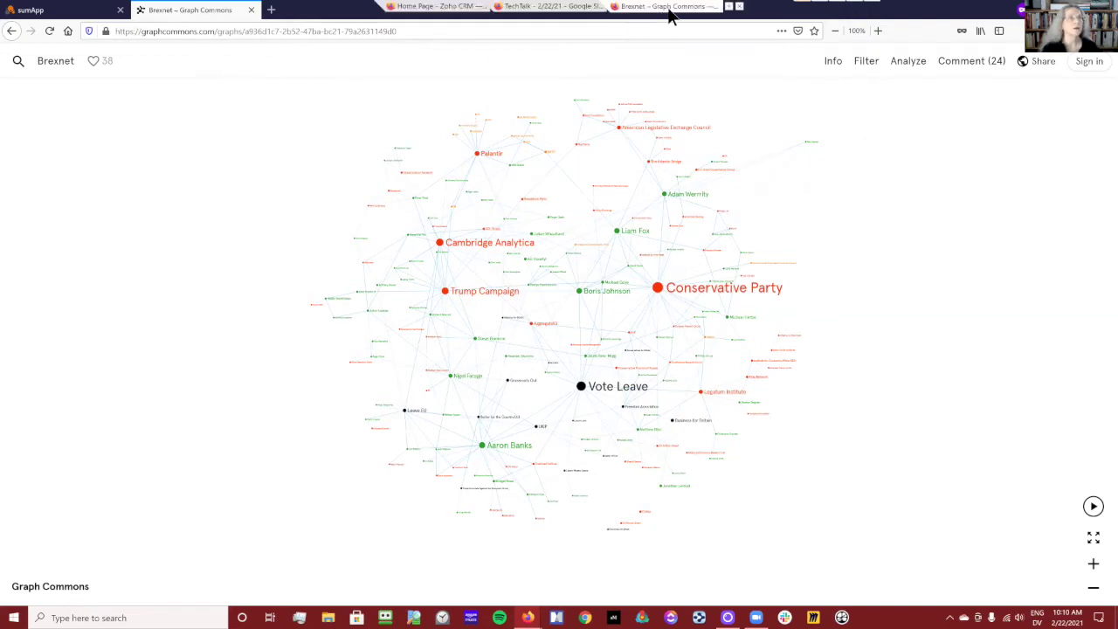
# - Exit the TechTalk slideshow and switch to the signed-in Graph Commons profile page with the drafts list
pyautogui.click(560, 9)
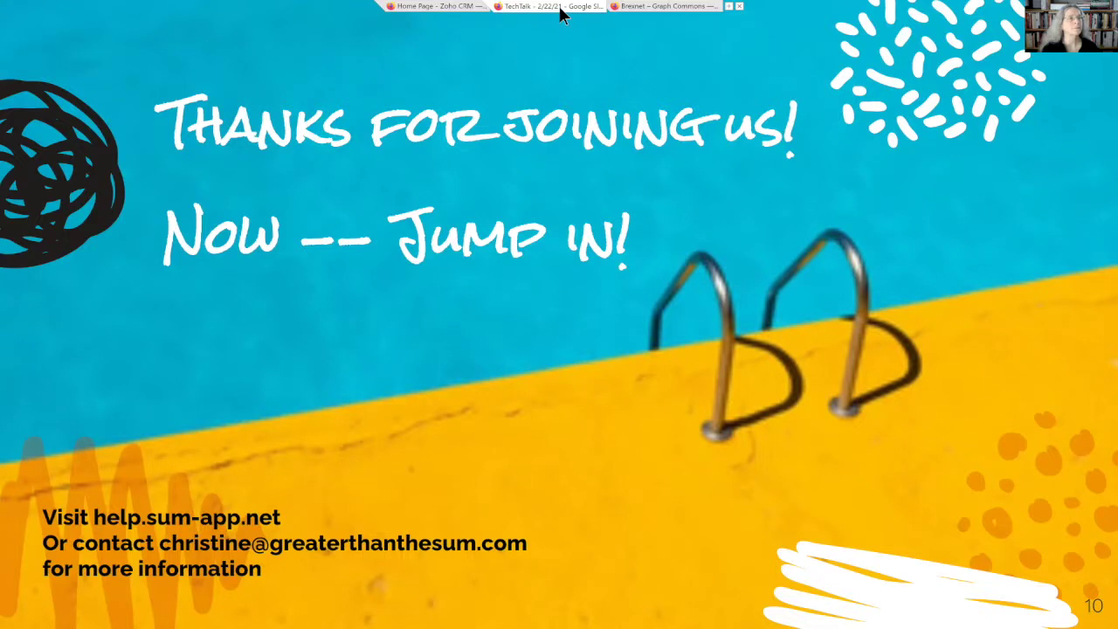
pyautogui.click(475, 213)
pyautogui.press('Escape')
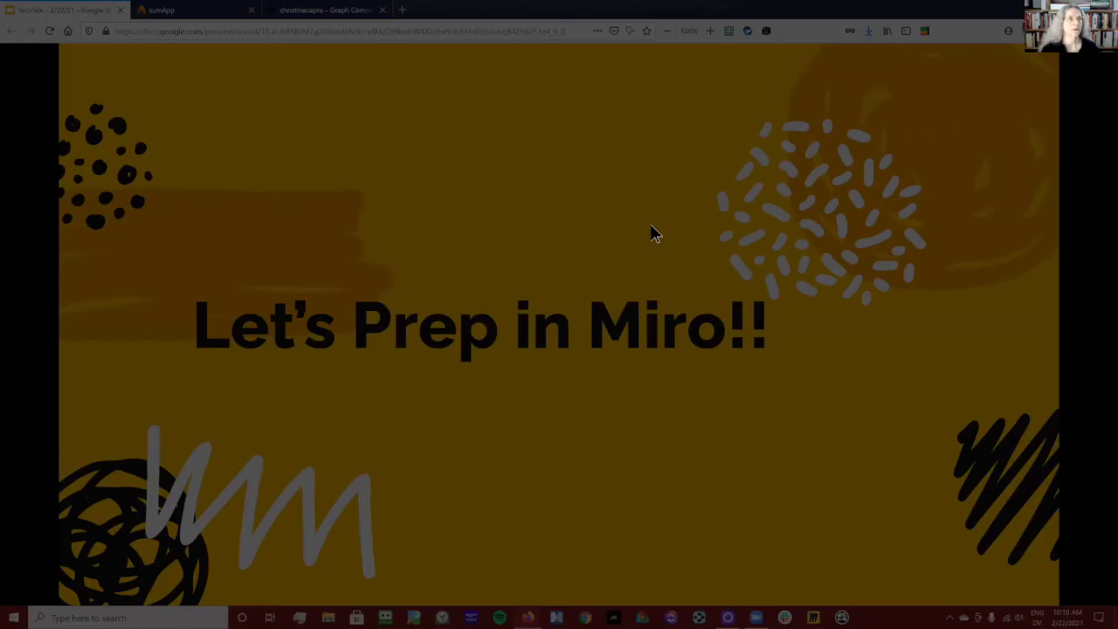
pyautogui.click(322, 13)
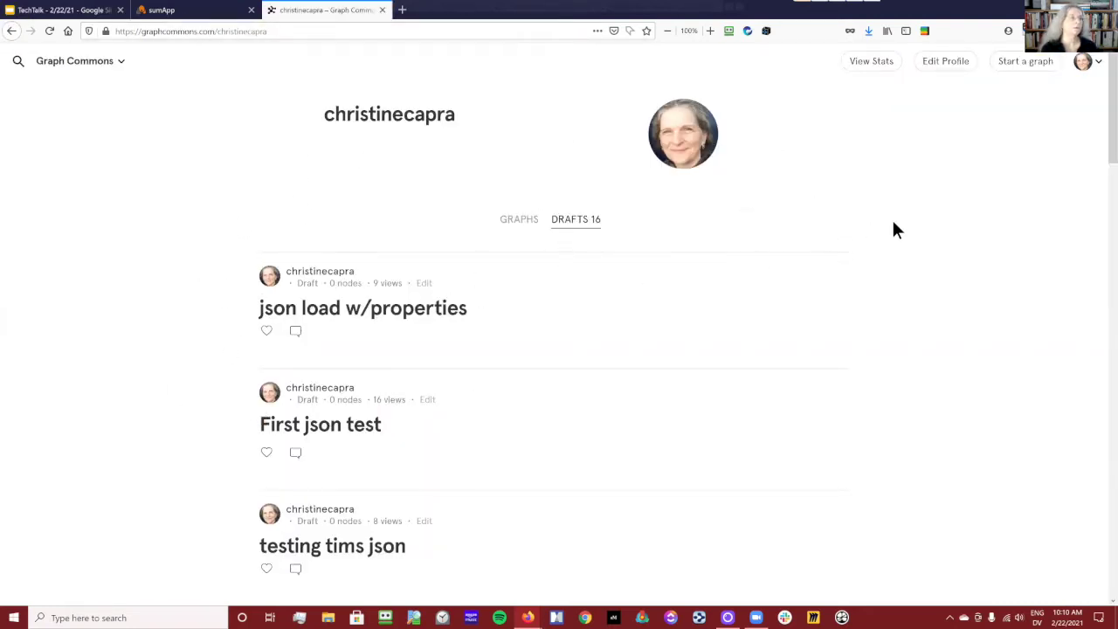
# - Switch to sumApp and open the GraphCom Download page in the Social System Mapping Community of Practice project's data management
pyautogui.click(180, 17)
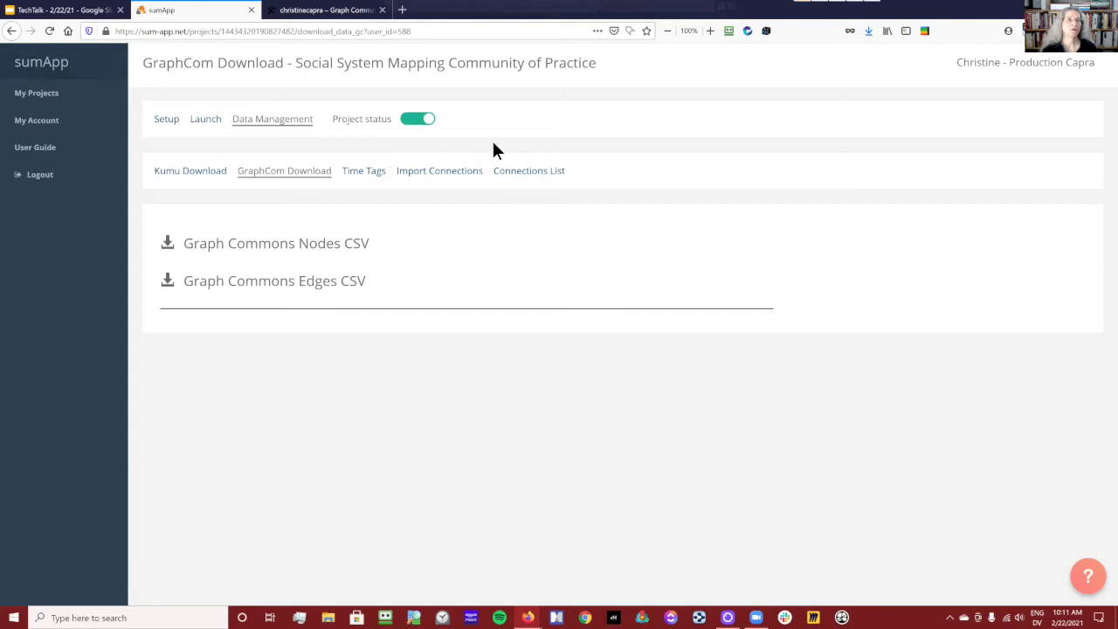
pyautogui.click(268, 122)
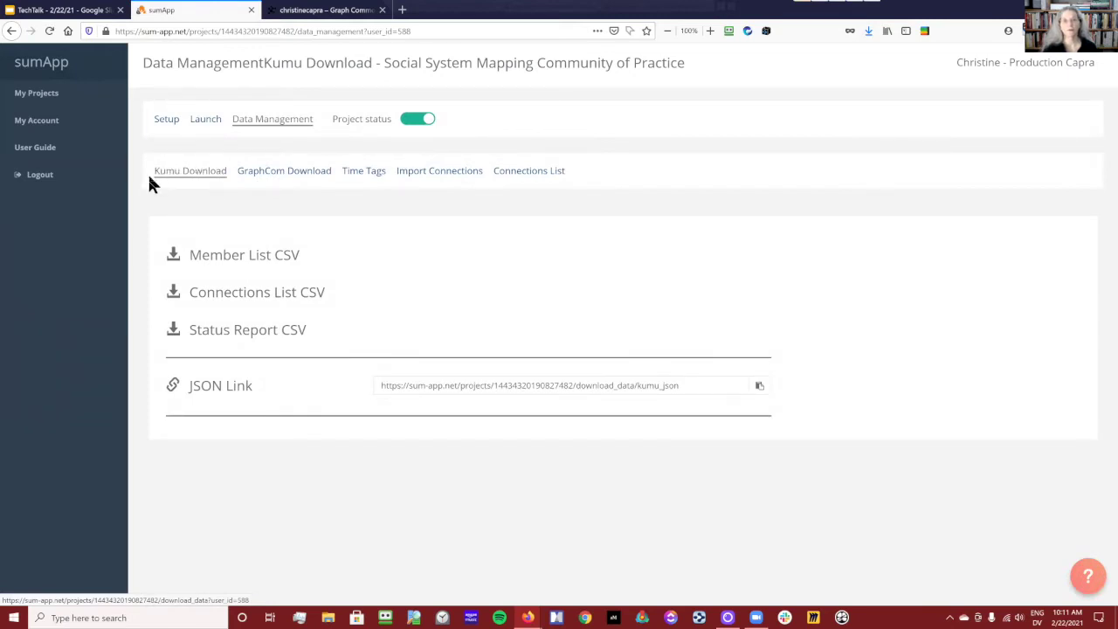
pyautogui.click(275, 180)
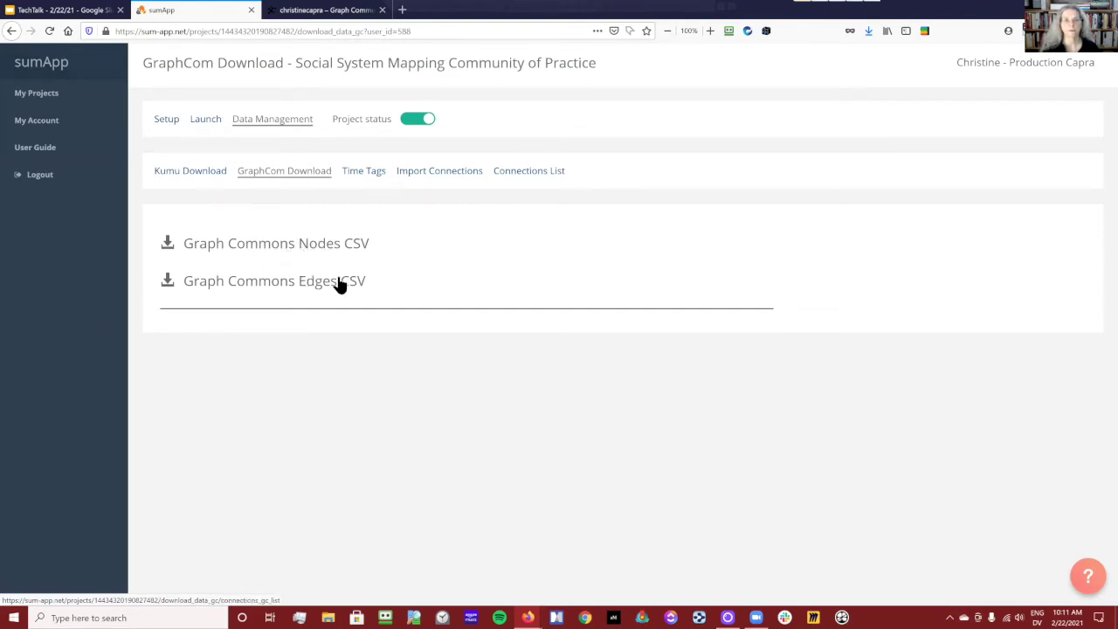
# - Download the Graph Commons nodes CSV to the Graph Commons Output folder as "Social System Mapping Community of Practice - nodes_gc - 2021.02.22"
pyautogui.click(171, 252)
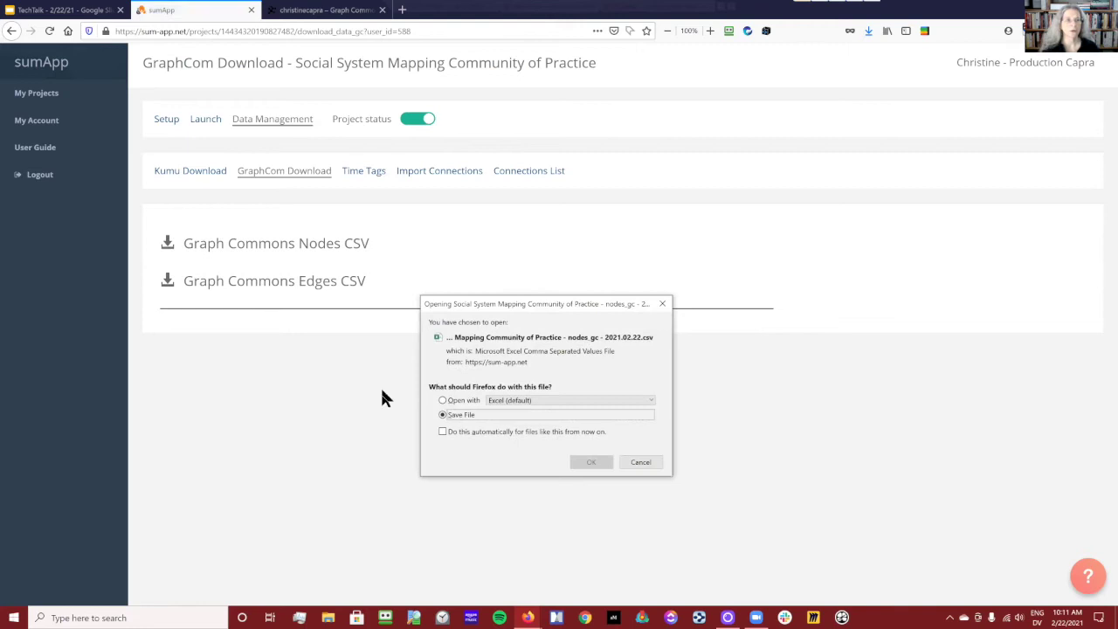
pyautogui.click(597, 461)
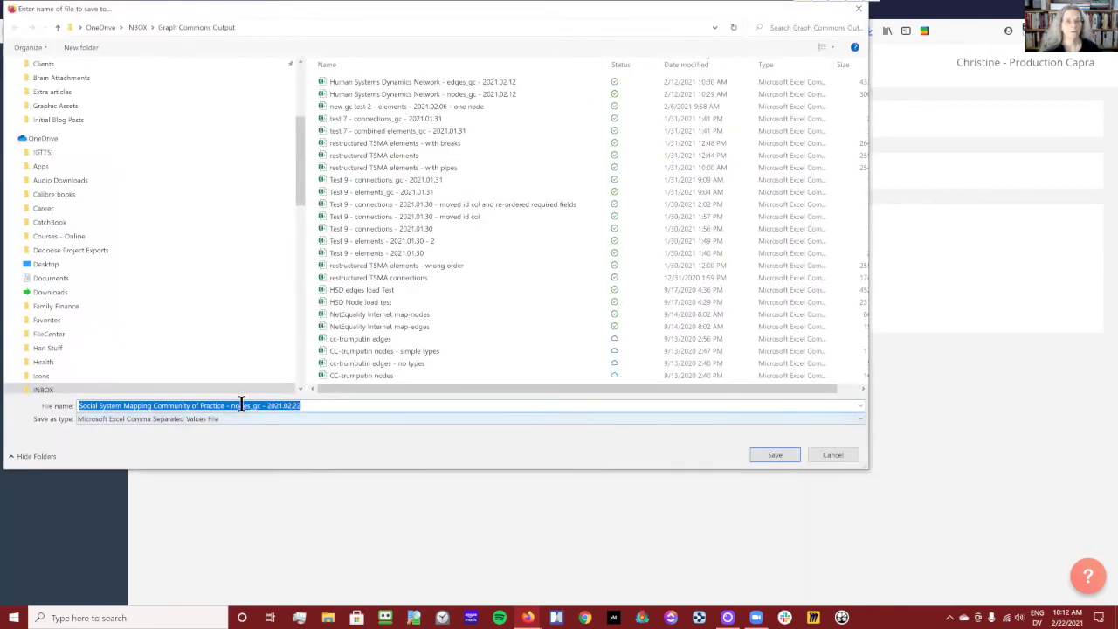
pyautogui.moveTo(78, 405); pyautogui.dragTo(231, 408)
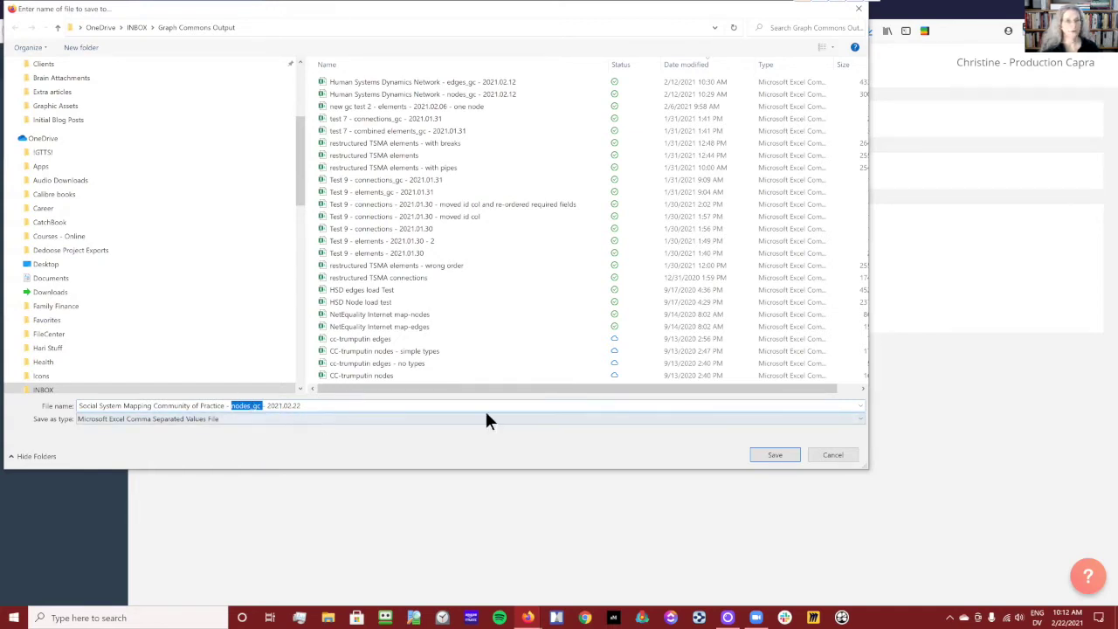
pyautogui.click(776, 459)
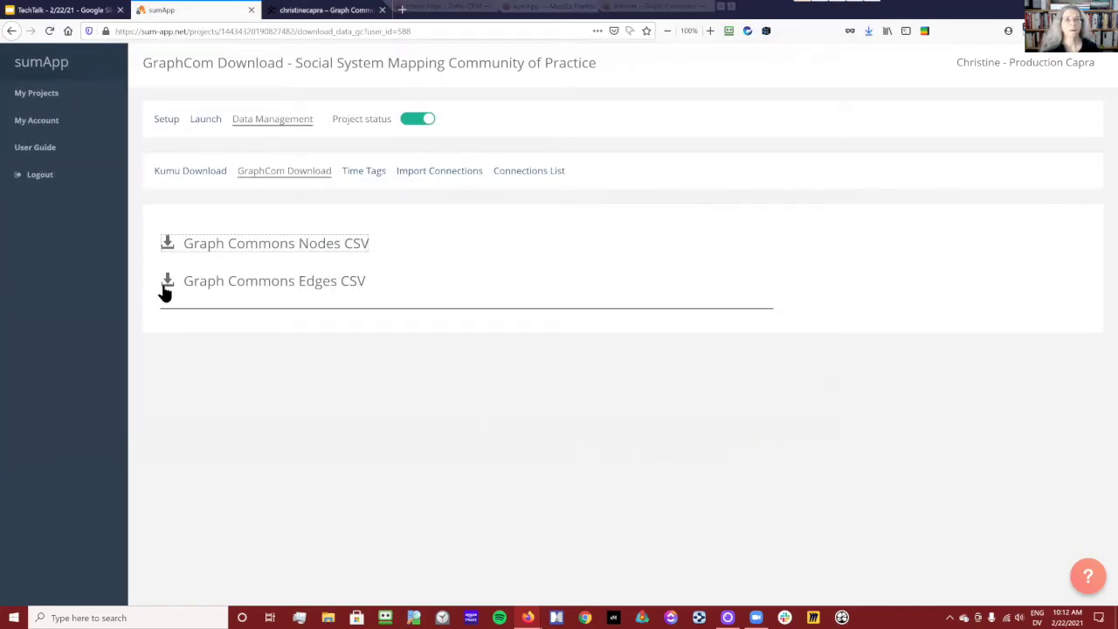
# - Download the Graph Commons edges CSV to the Graph Commons Output folder as "Social System Mapping Community of Practice - edges_gc - 2021.02.22"
pyautogui.click(171, 288)
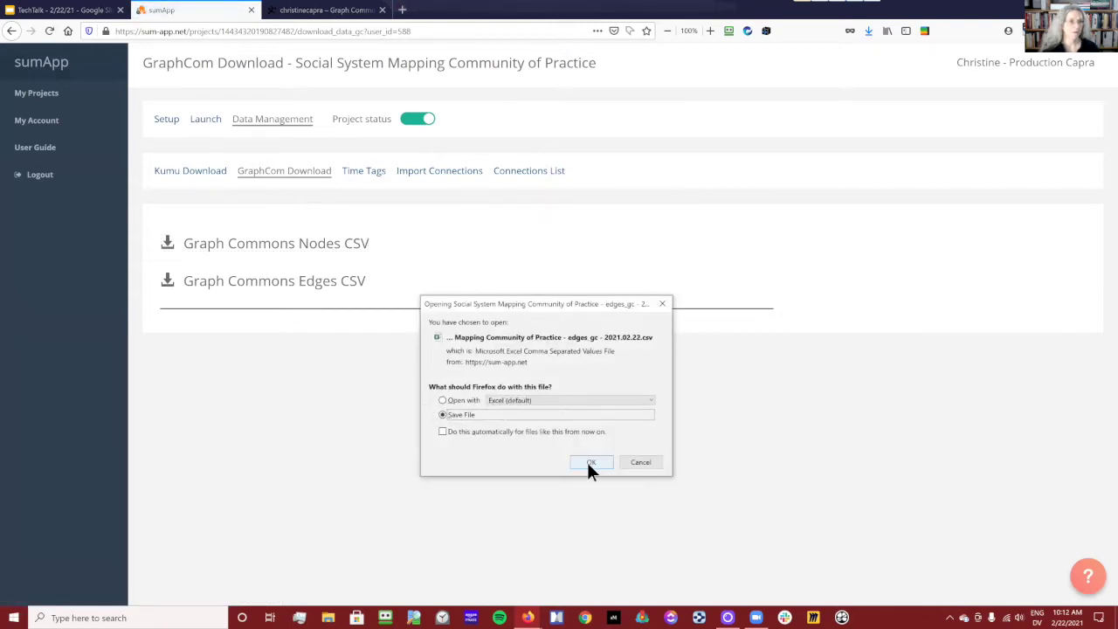
pyautogui.click(588, 463)
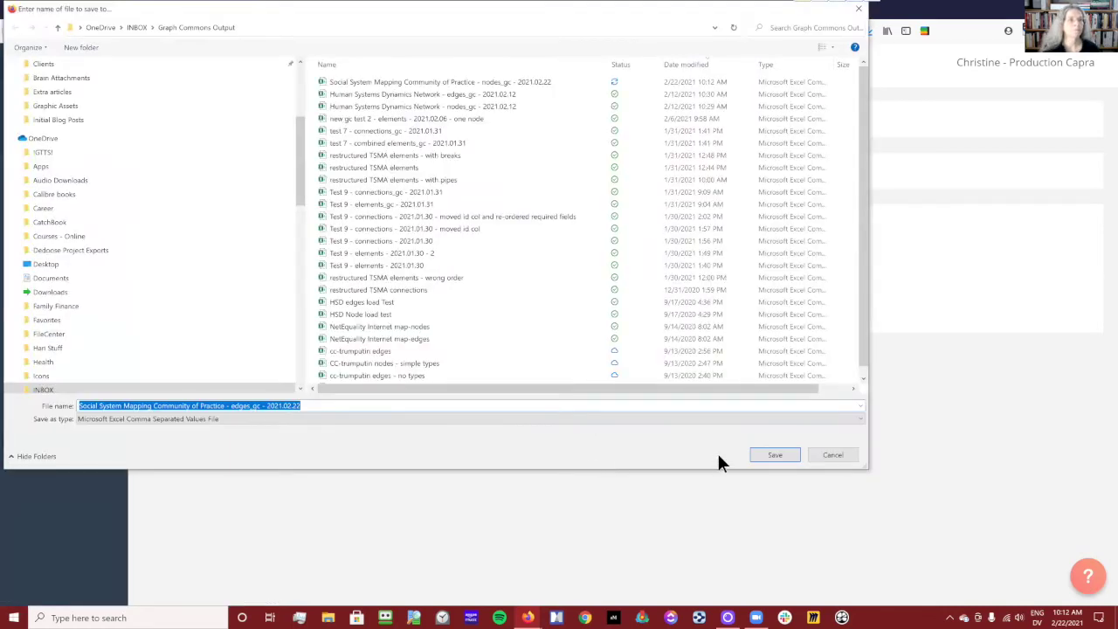
pyautogui.click(773, 455)
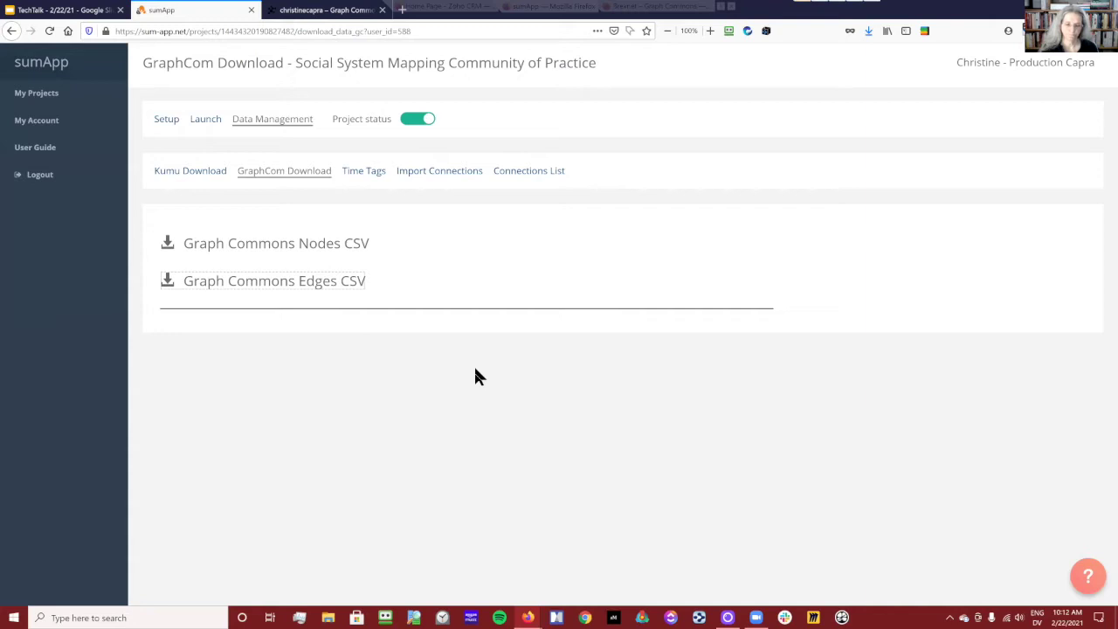
# - Switch to Graph Commons and look over the published graphs and drafts lists on the profile
pyautogui.click(299, 13)
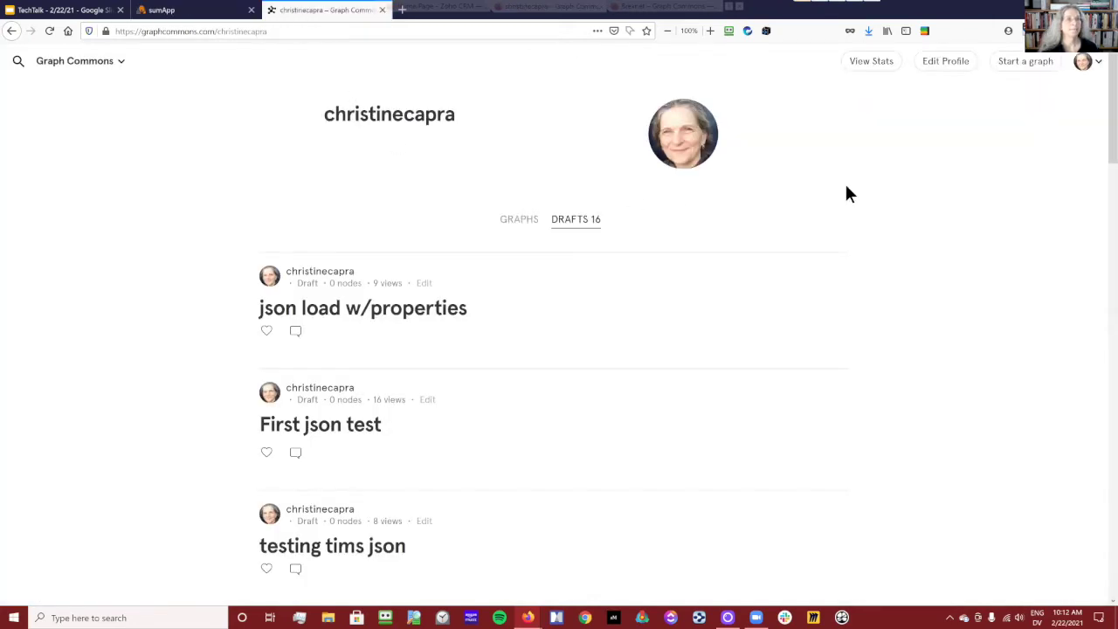
pyautogui.click(1020, 68)
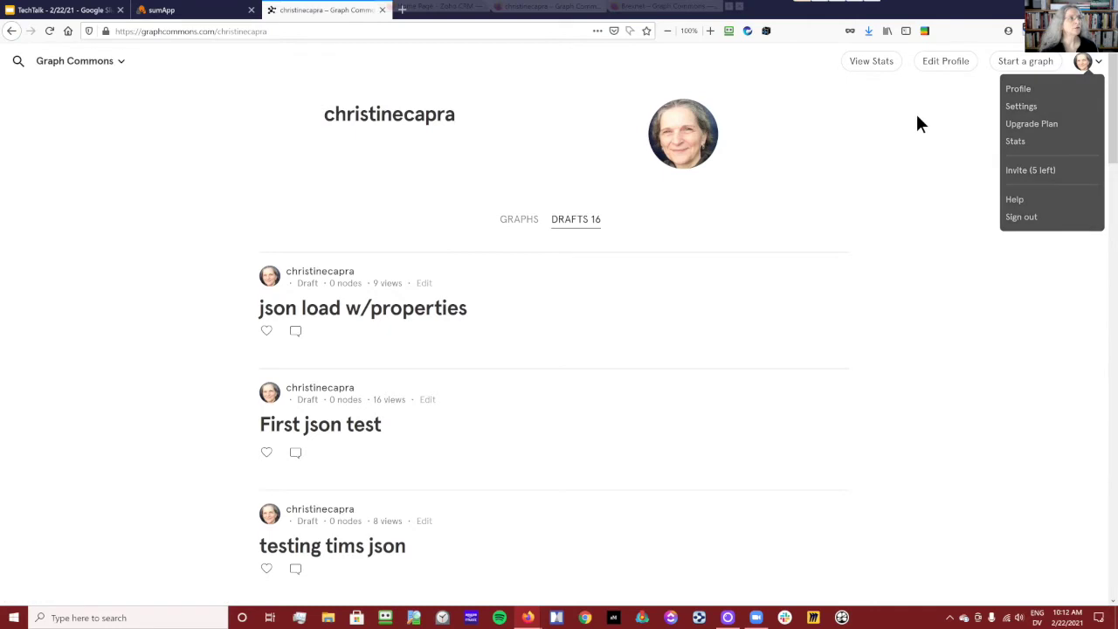
pyautogui.moveTo(1087, 83)
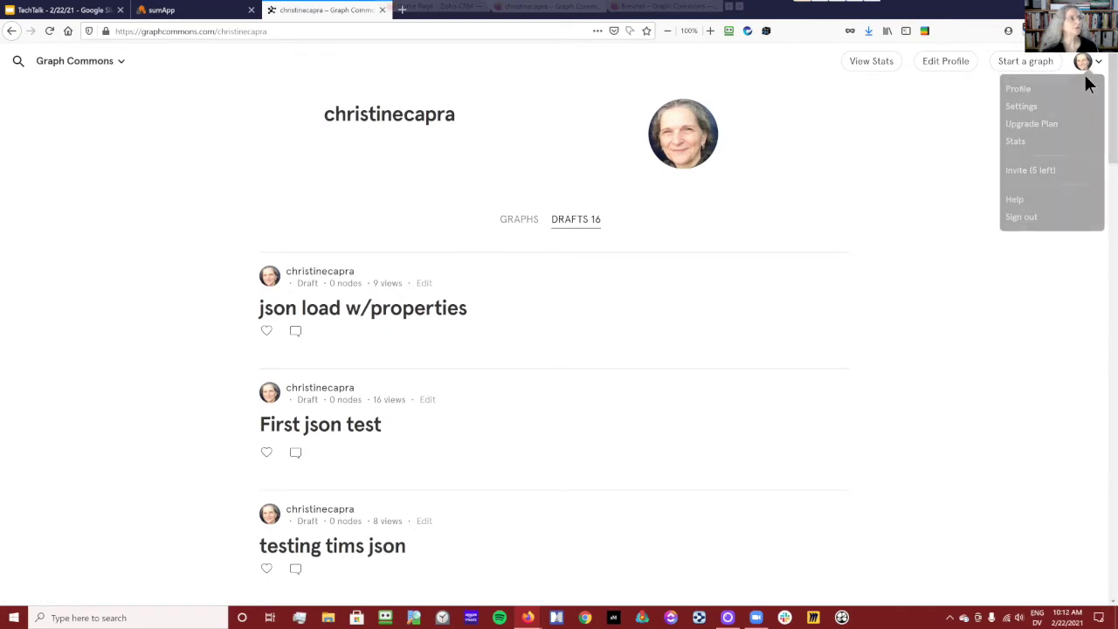
pyautogui.click(1016, 90)
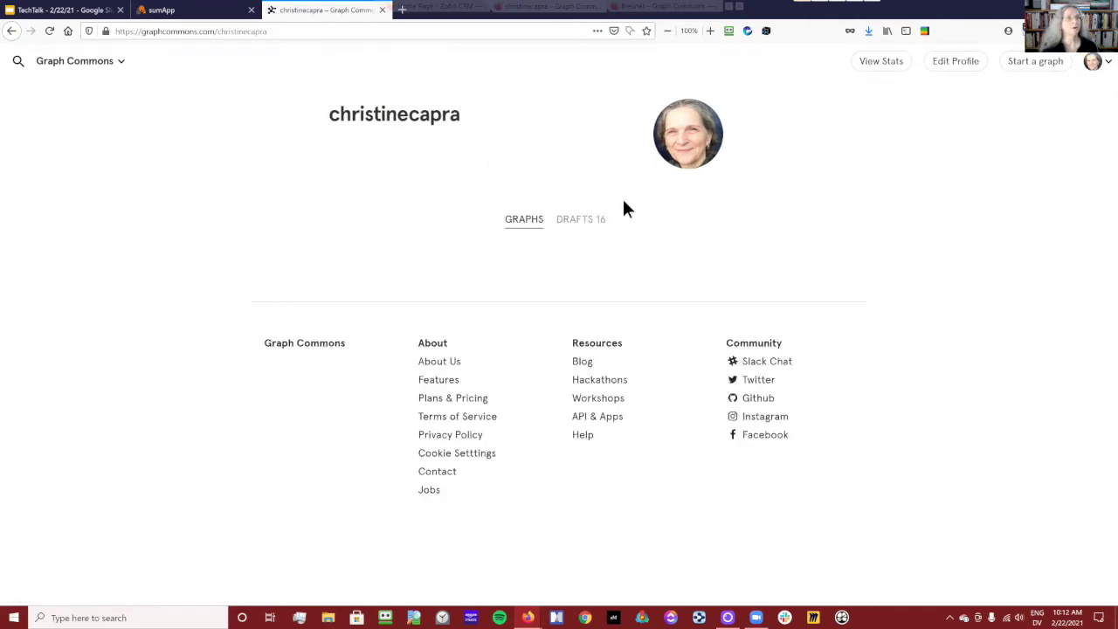
pyautogui.moveTo(1104, 71)
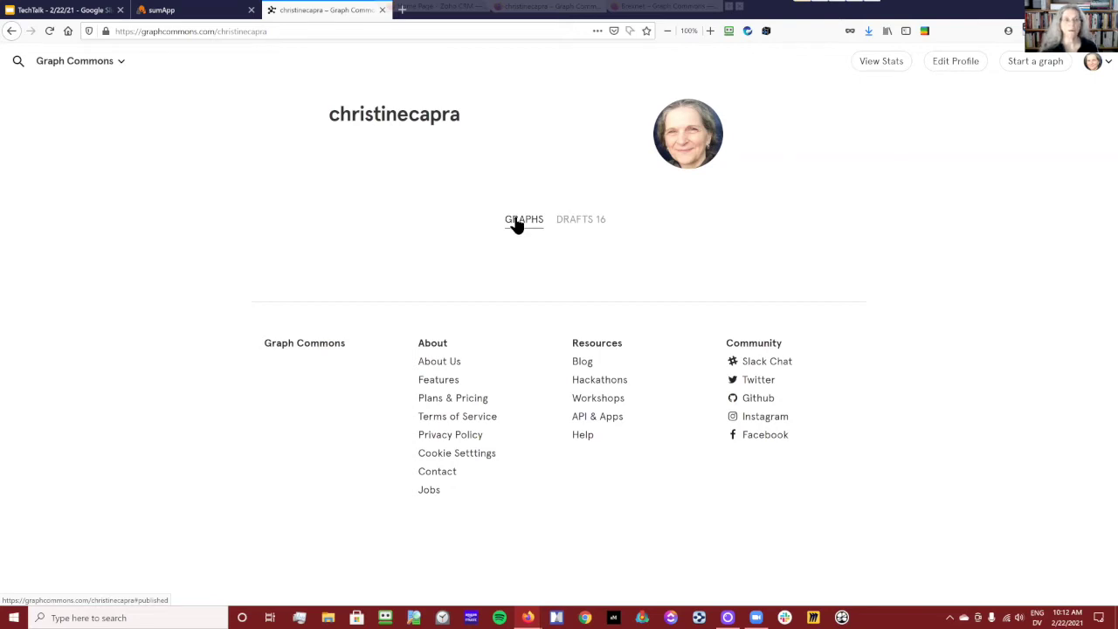
pyautogui.click(572, 225)
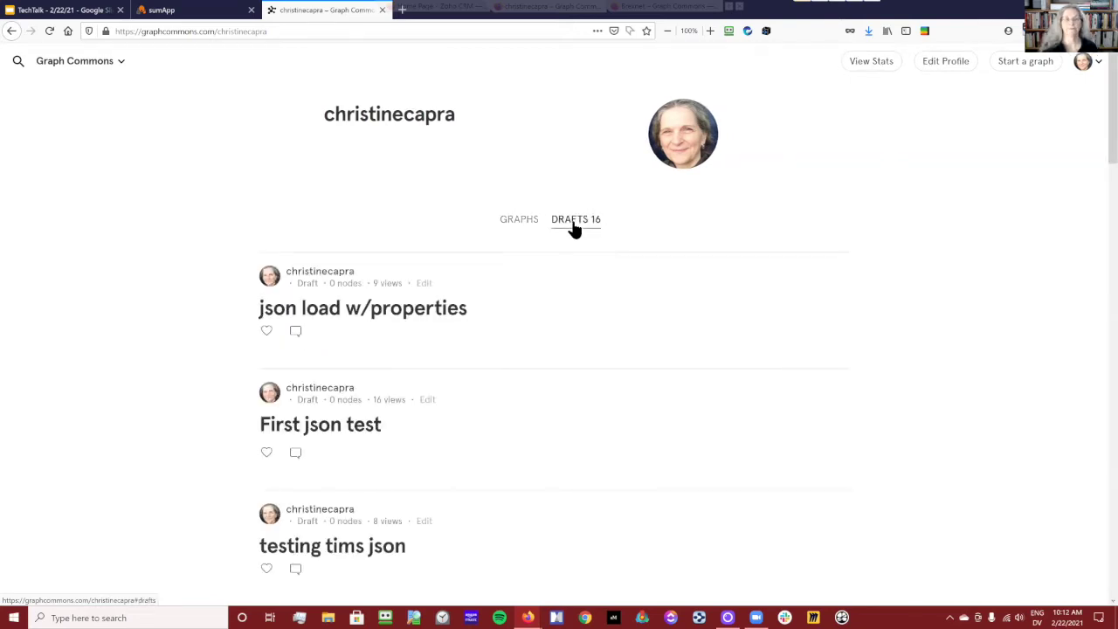
pyautogui.scroll(-7, 913, 356)
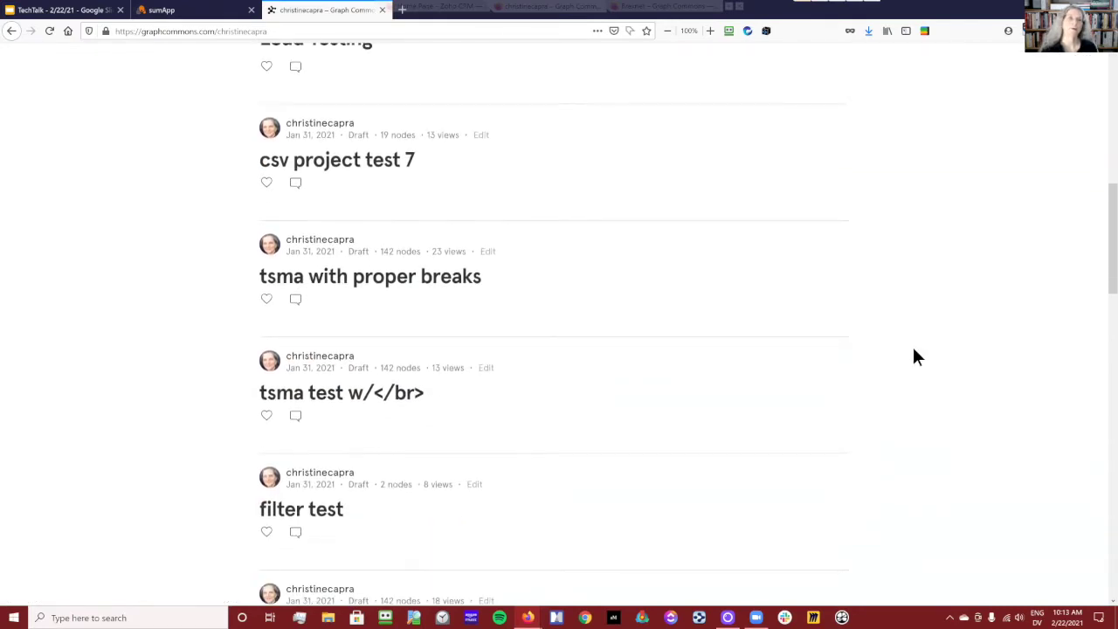
pyautogui.scroll(8, 913, 356)
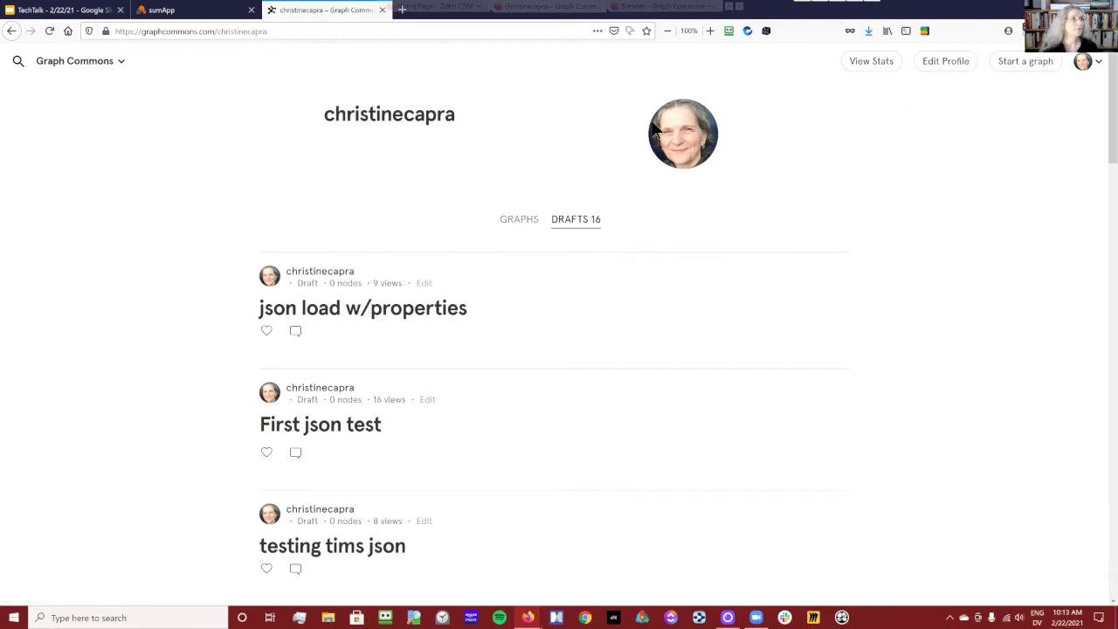
# - Start a new graph without the guided tour and save it as "CoP Load Demo" with Work in progress status
pyautogui.click(1014, 62)
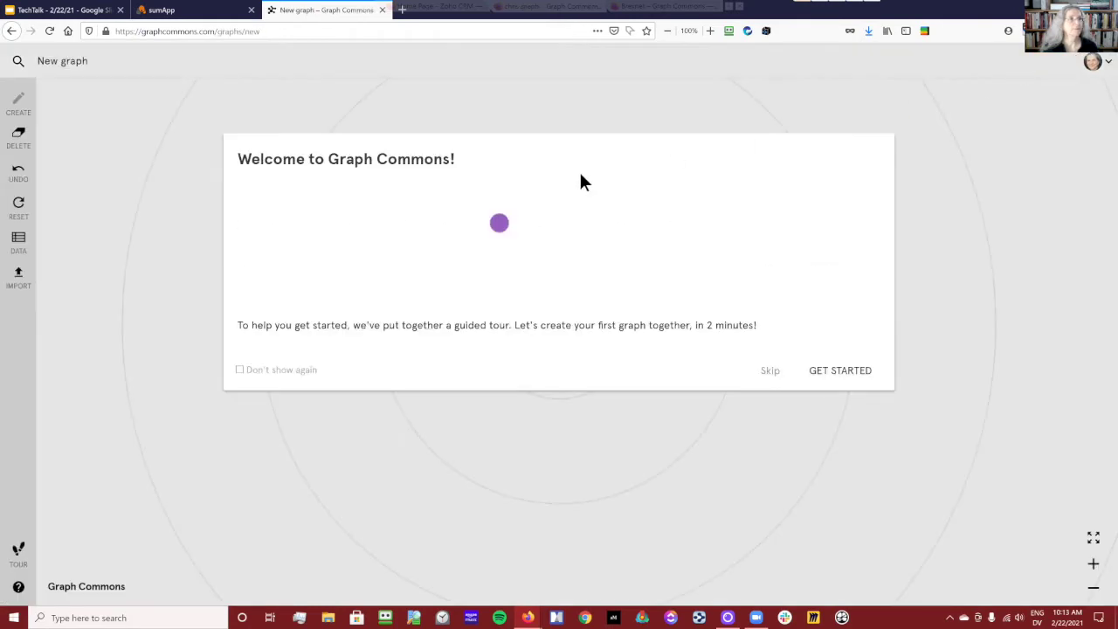
pyautogui.click(769, 372)
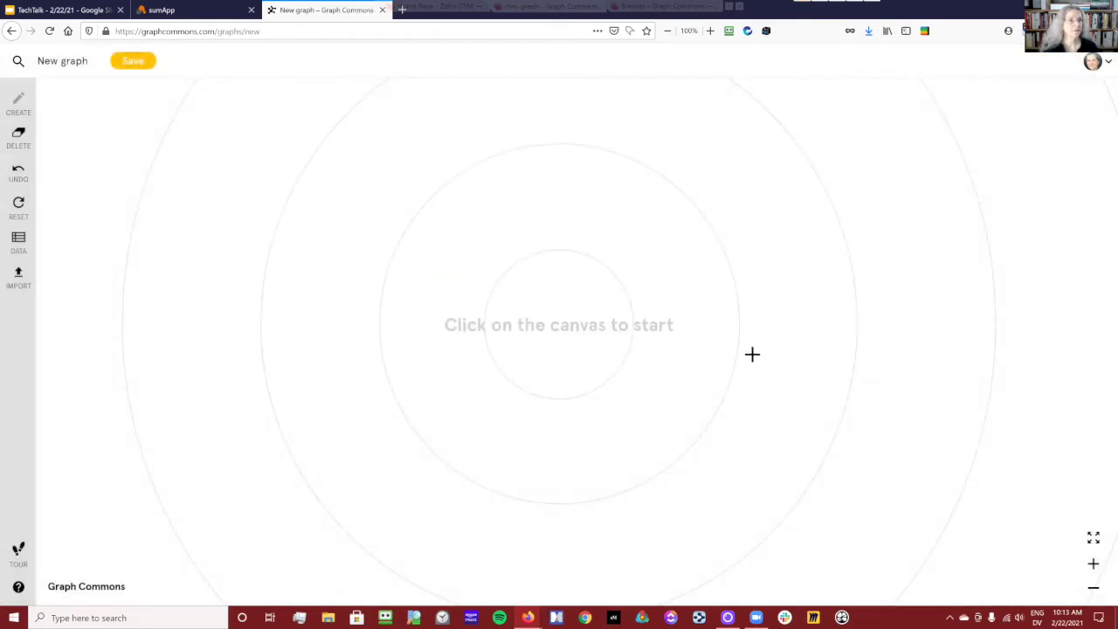
pyautogui.click(131, 64)
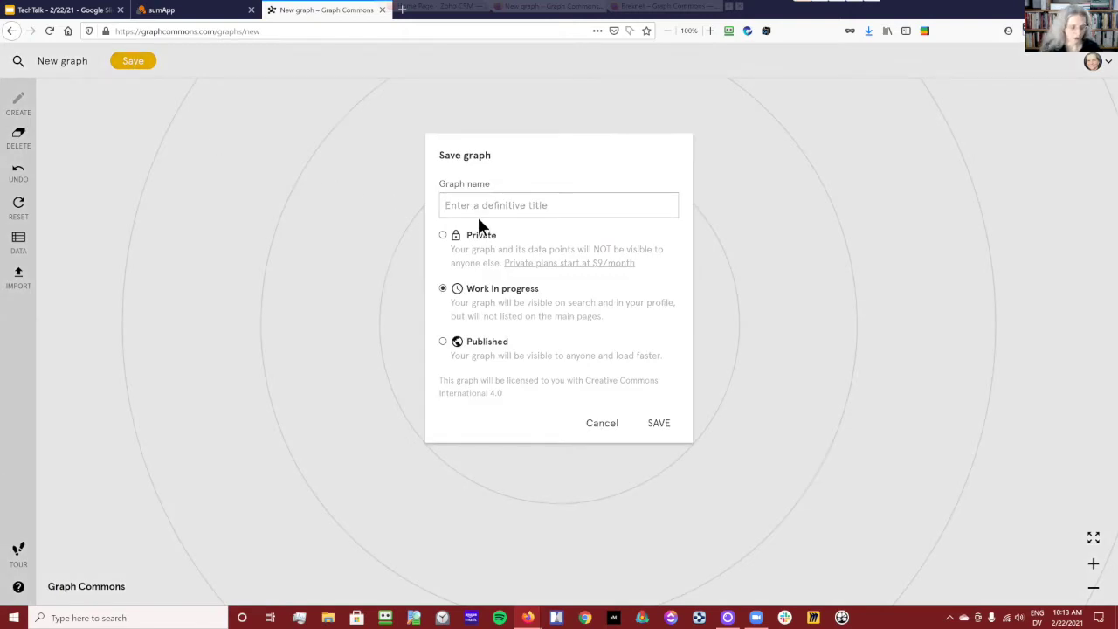
pyautogui.write('CoP')
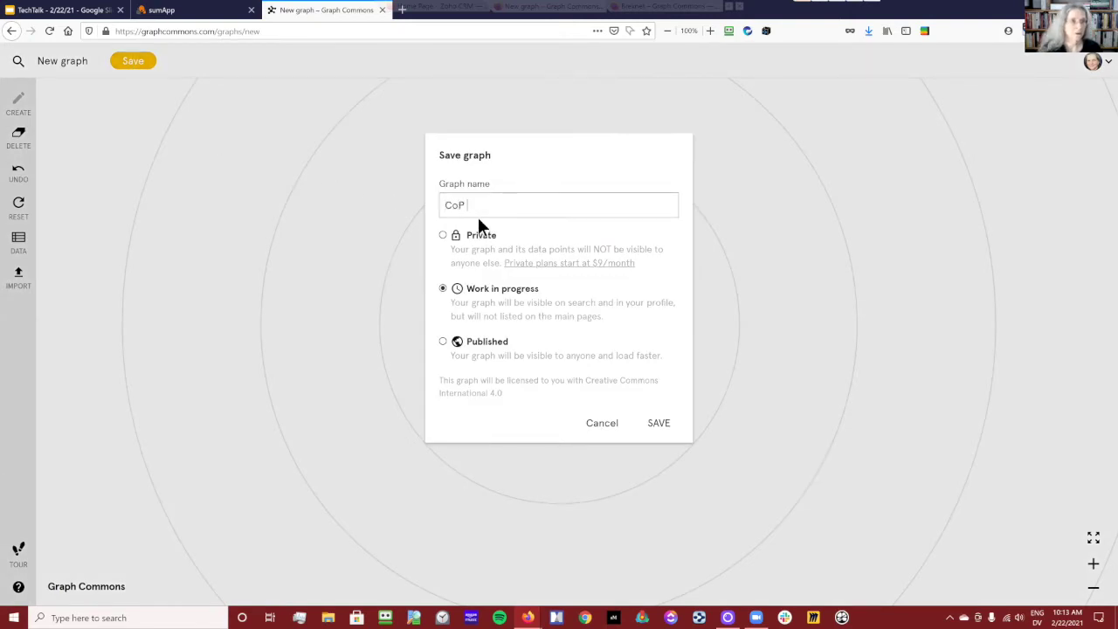
pyautogui.write(' Demo')
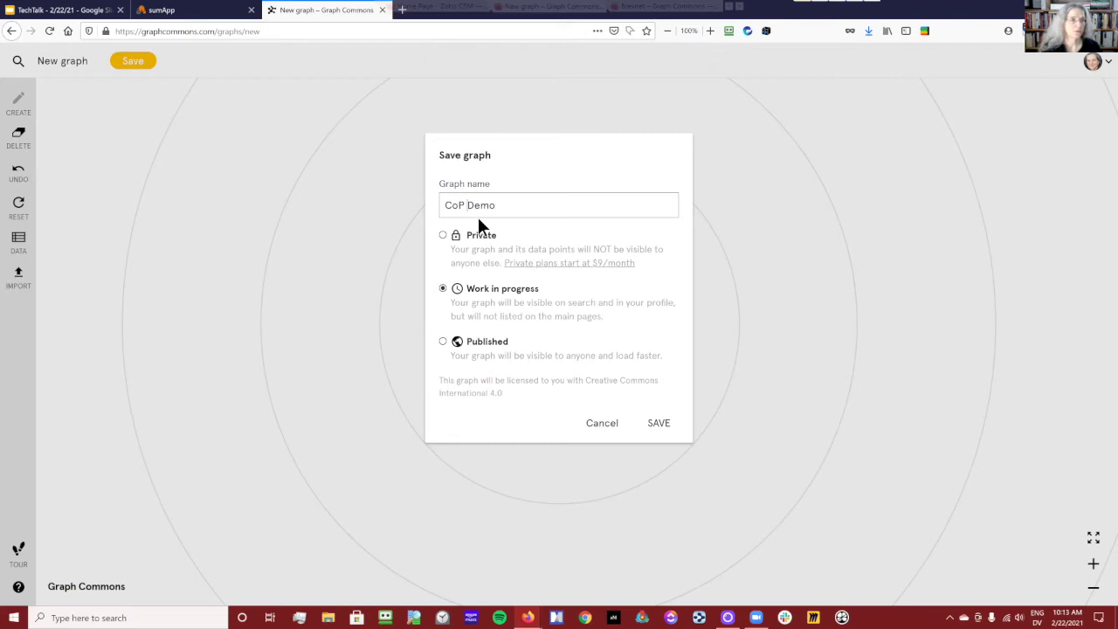
pyautogui.write('Load')
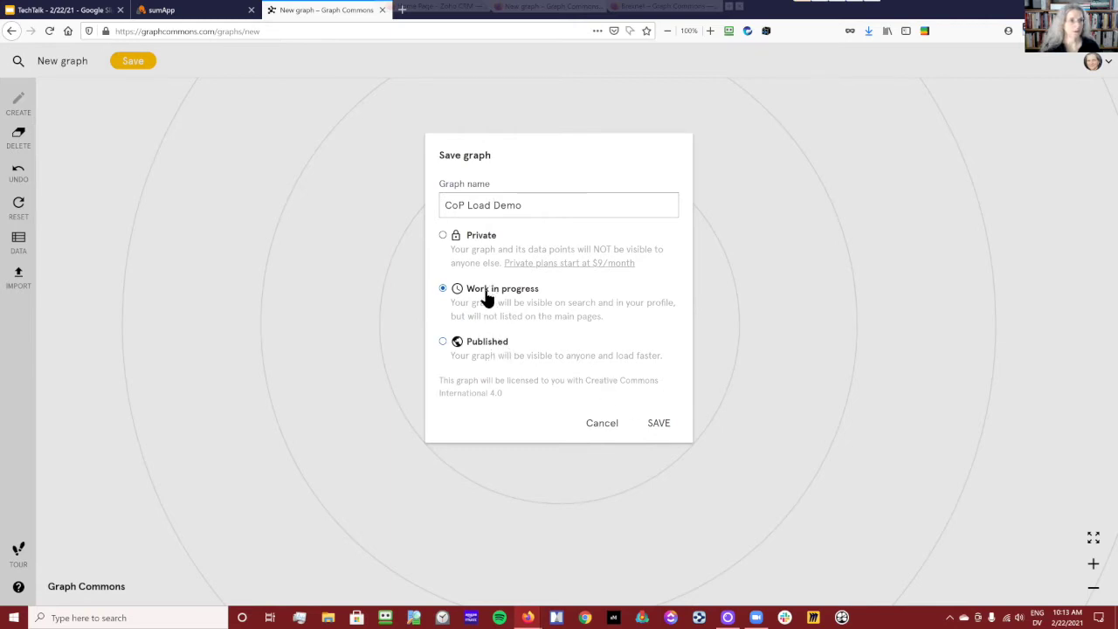
pyautogui.click(654, 423)
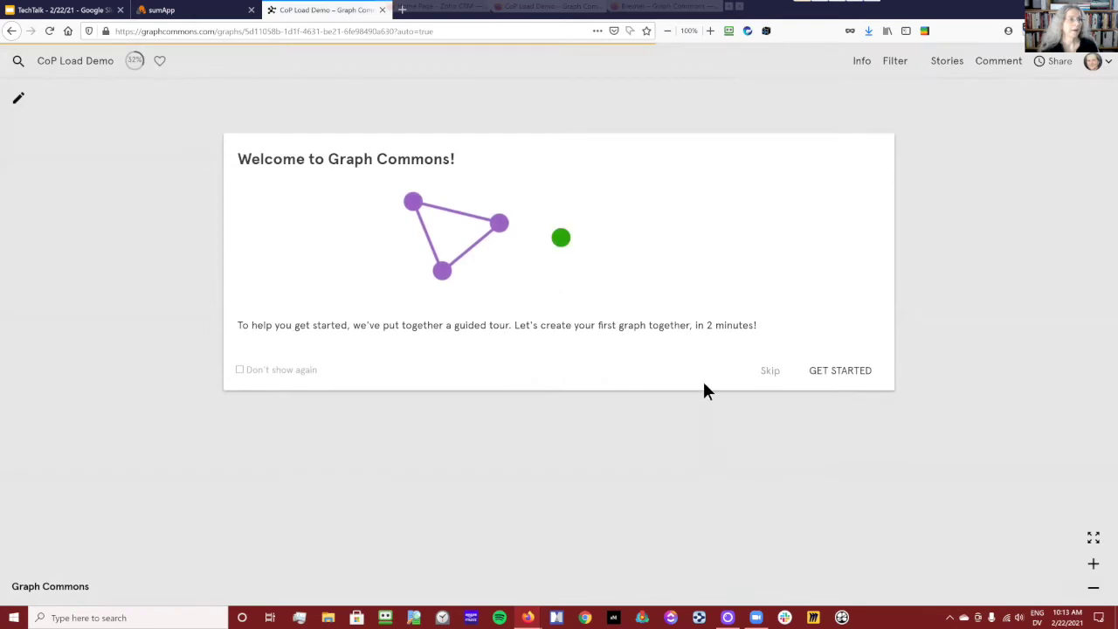
pyautogui.click(765, 381)
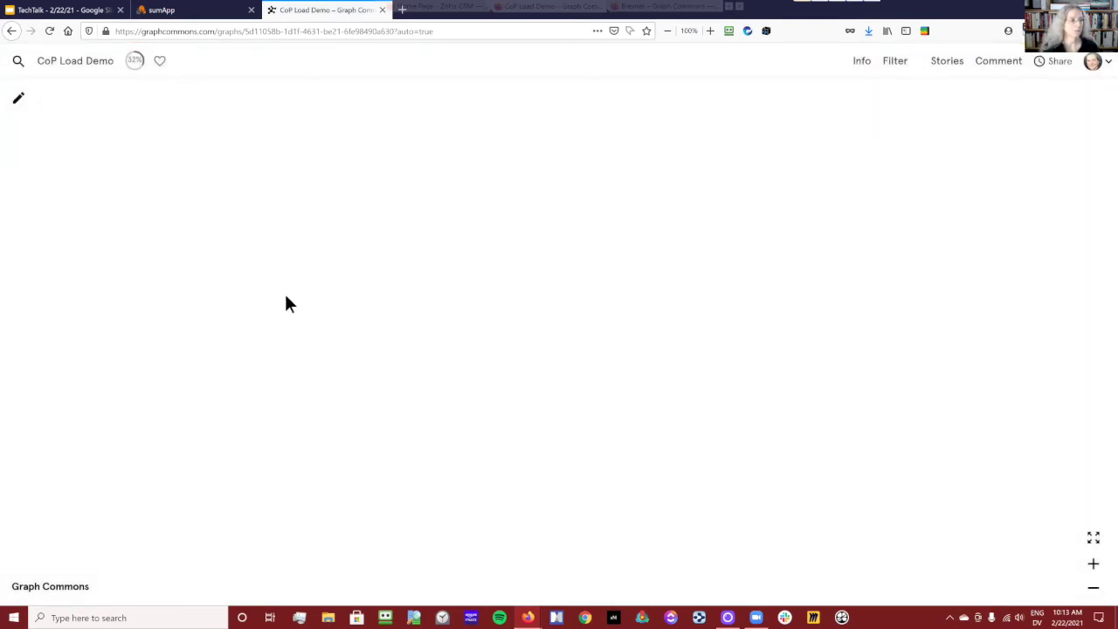
# - Load "Social System Mapping Community of Practice - edges_gc - 2021.02.22" as the edges CSV for import and continue to the type mapping
pyautogui.click(19, 103)
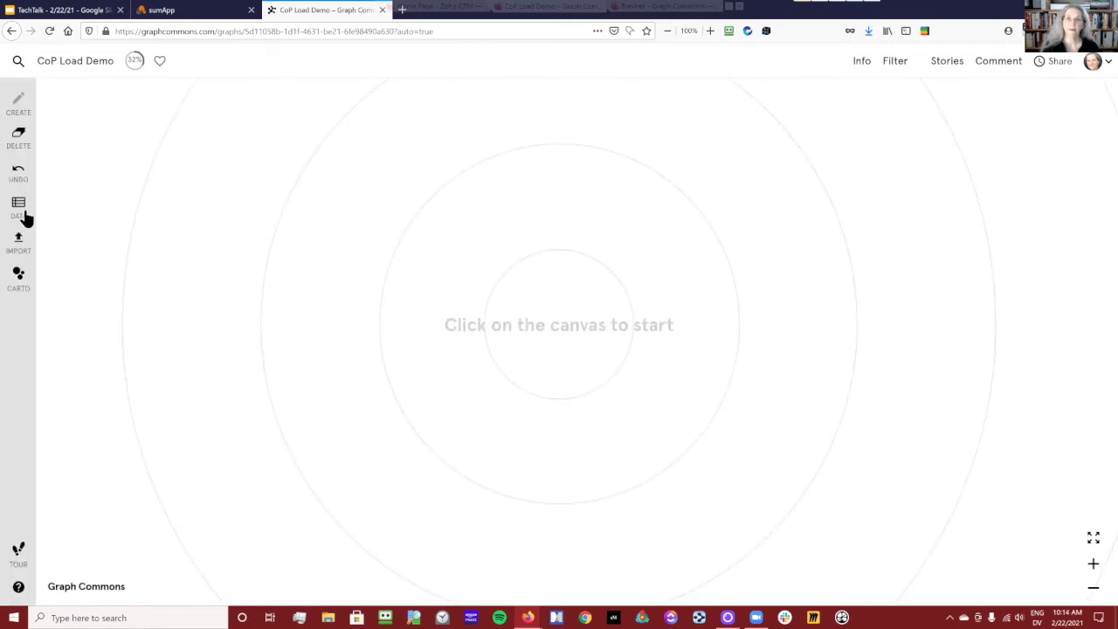
pyautogui.click(21, 247)
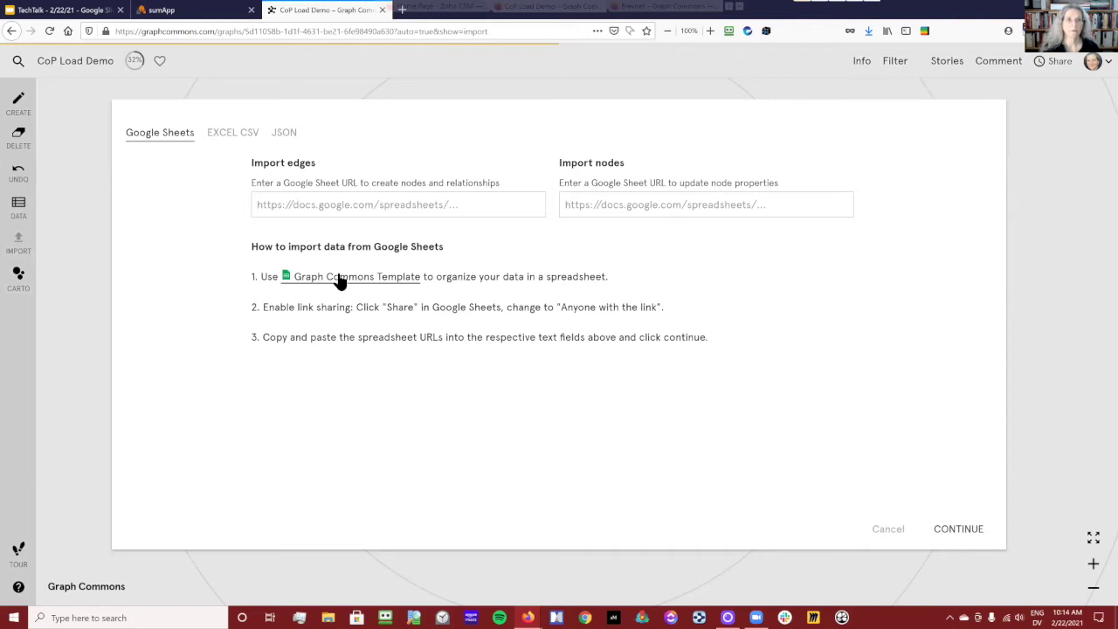
pyautogui.click(229, 139)
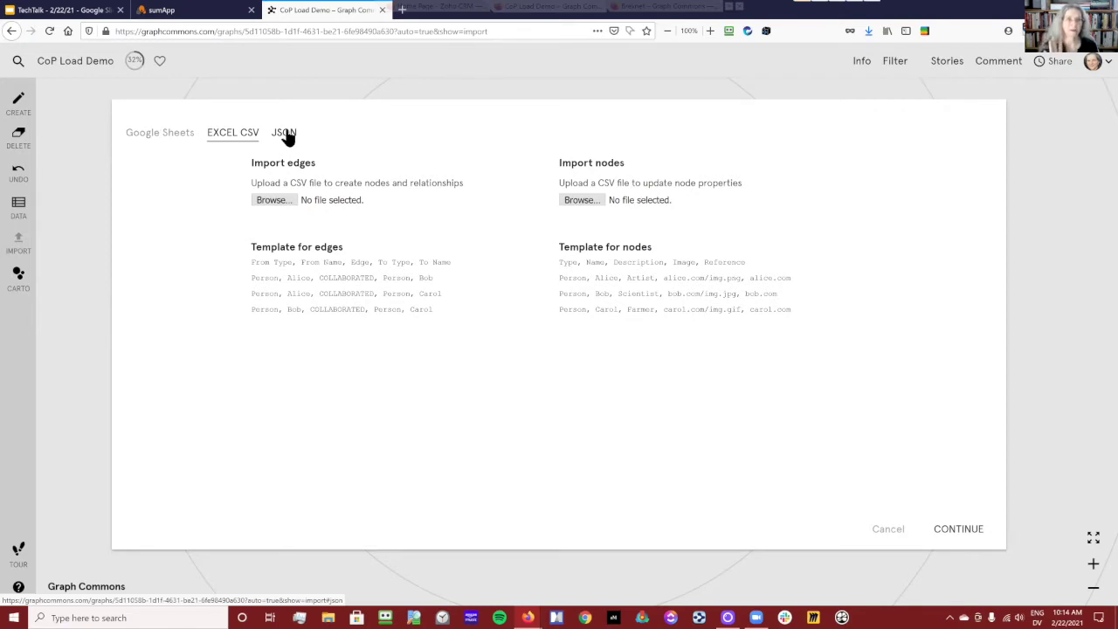
pyautogui.click(270, 198)
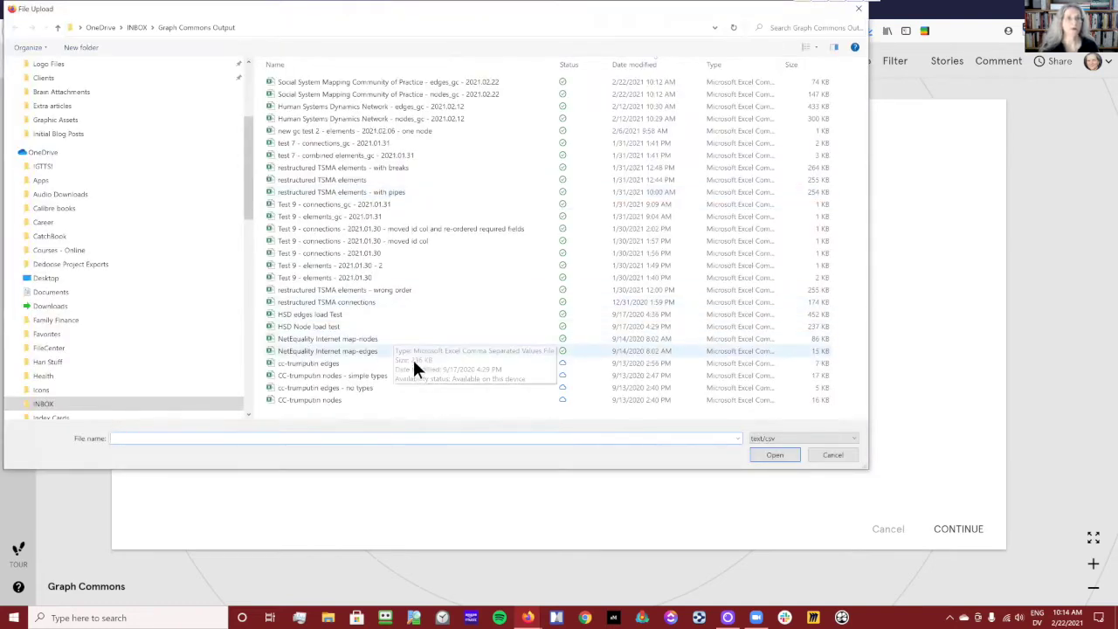
pyautogui.click(368, 81)
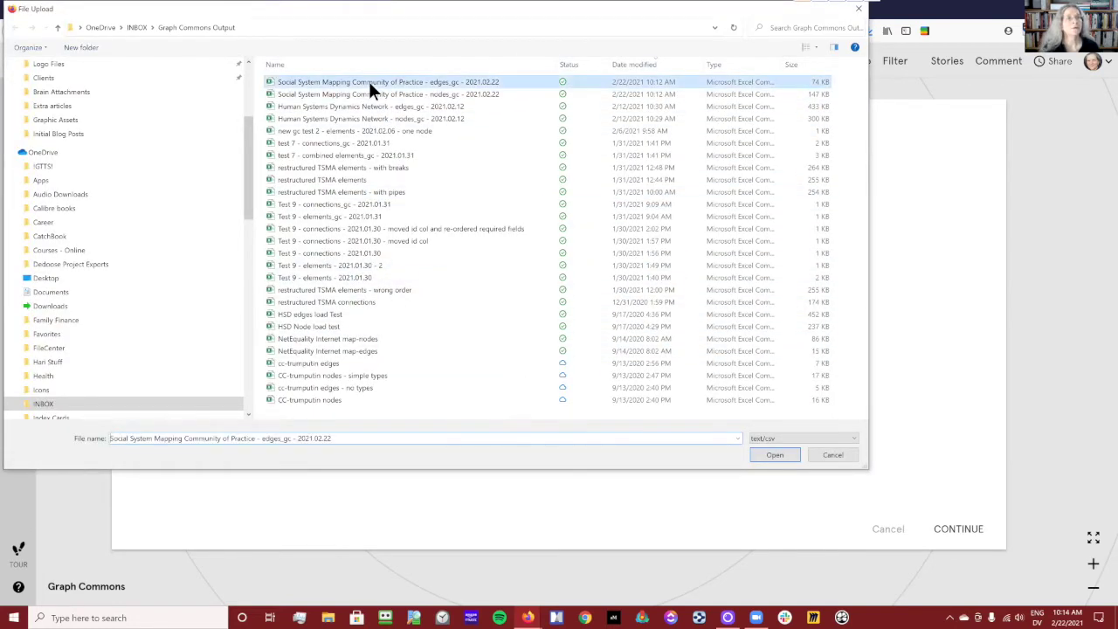
pyautogui.click(773, 455)
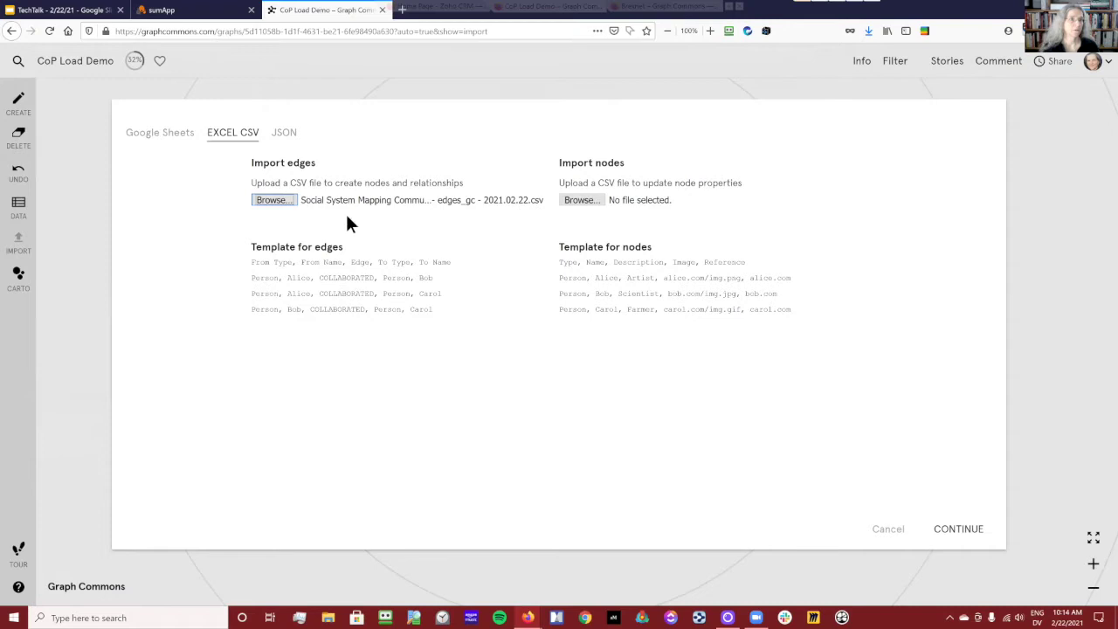
pyautogui.click(947, 529)
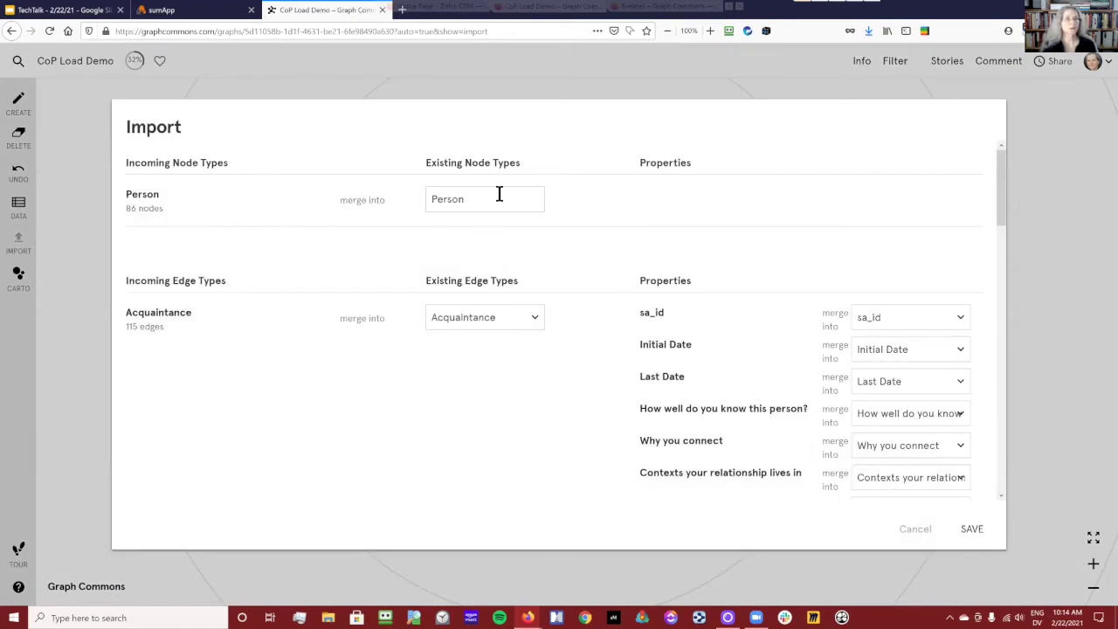
# - Rename the node type that the incoming Person nodes merge into as "person" and save the edges import
pyautogui.scroll(-3, 499, 194)
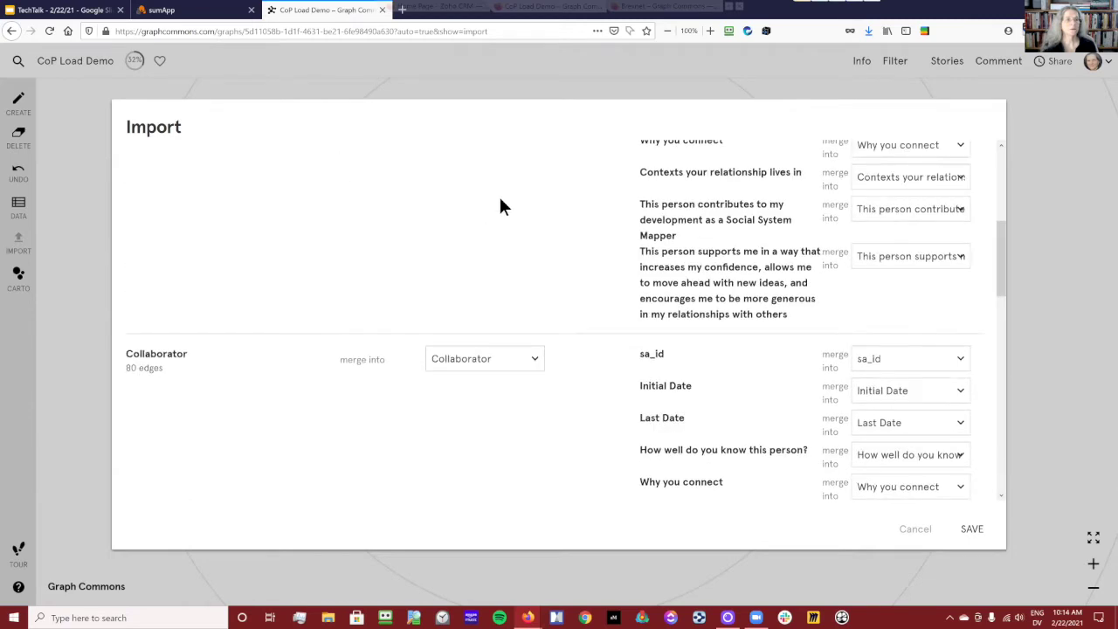
pyautogui.scroll(3, 498, 193)
pyautogui.click(500, 199)
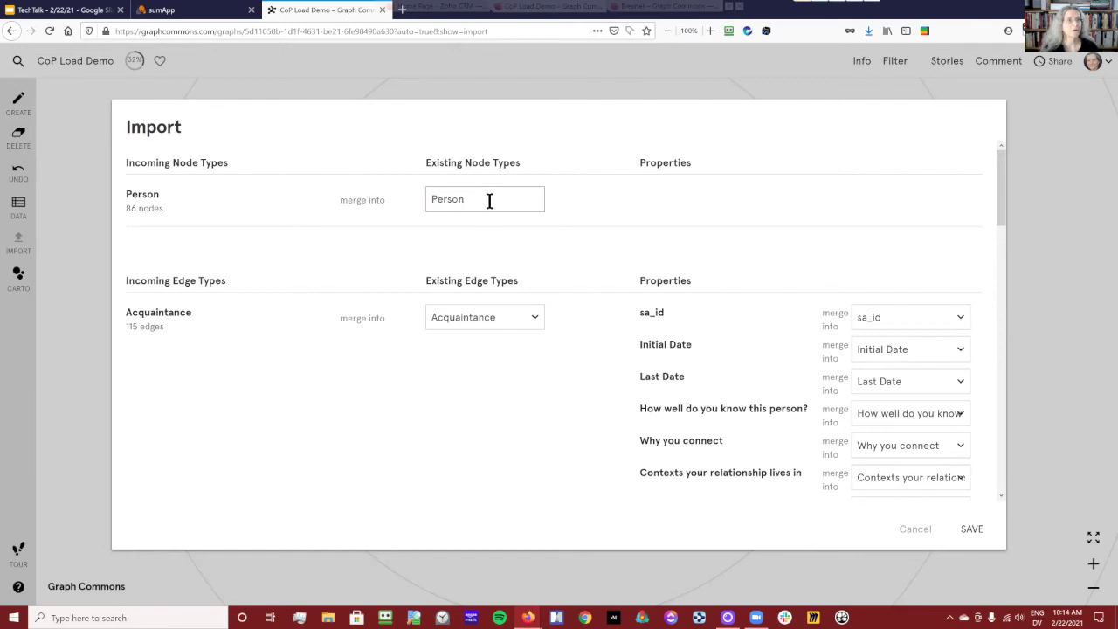
pyautogui.moveTo(489, 199); pyautogui.dragTo(411, 204)
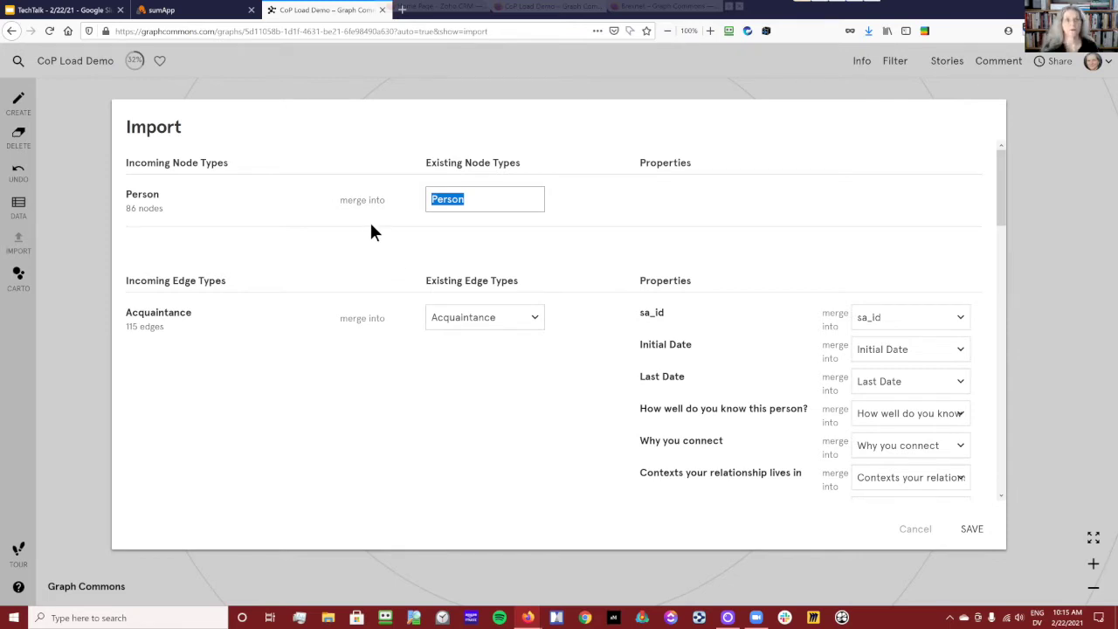
pyautogui.click(384, 236)
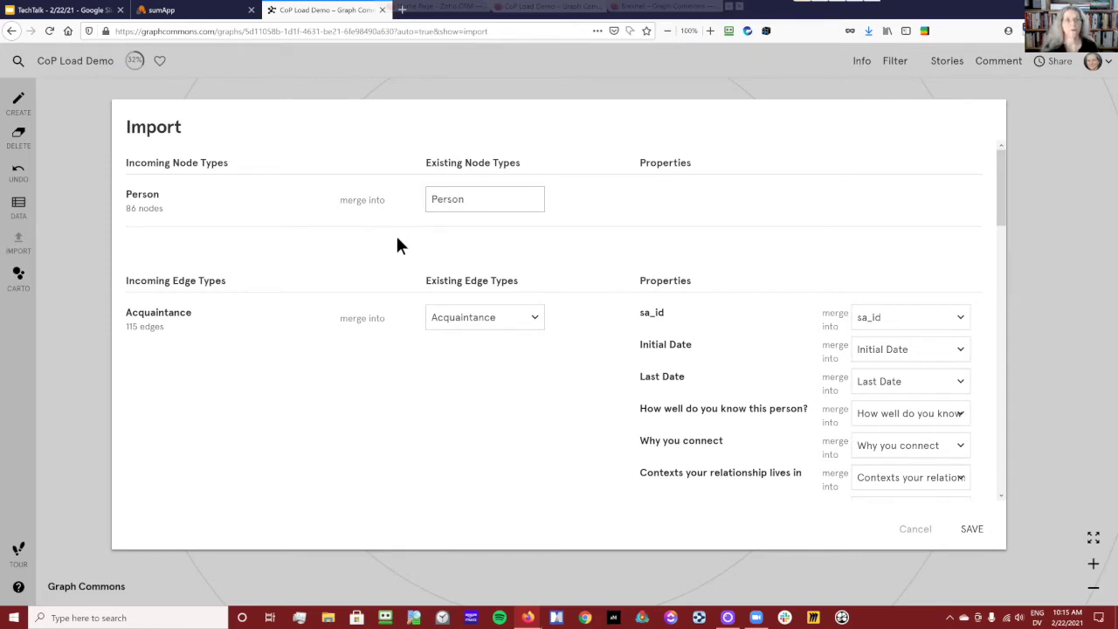
pyautogui.click(438, 199)
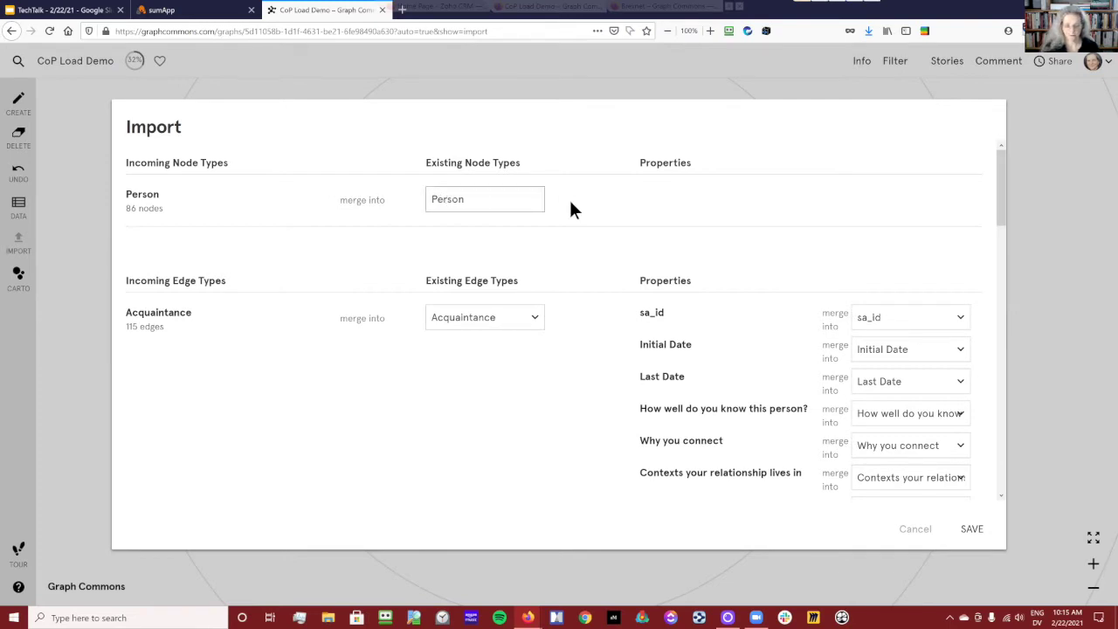
pyautogui.press('BackSpace')
pyautogui.write('p')
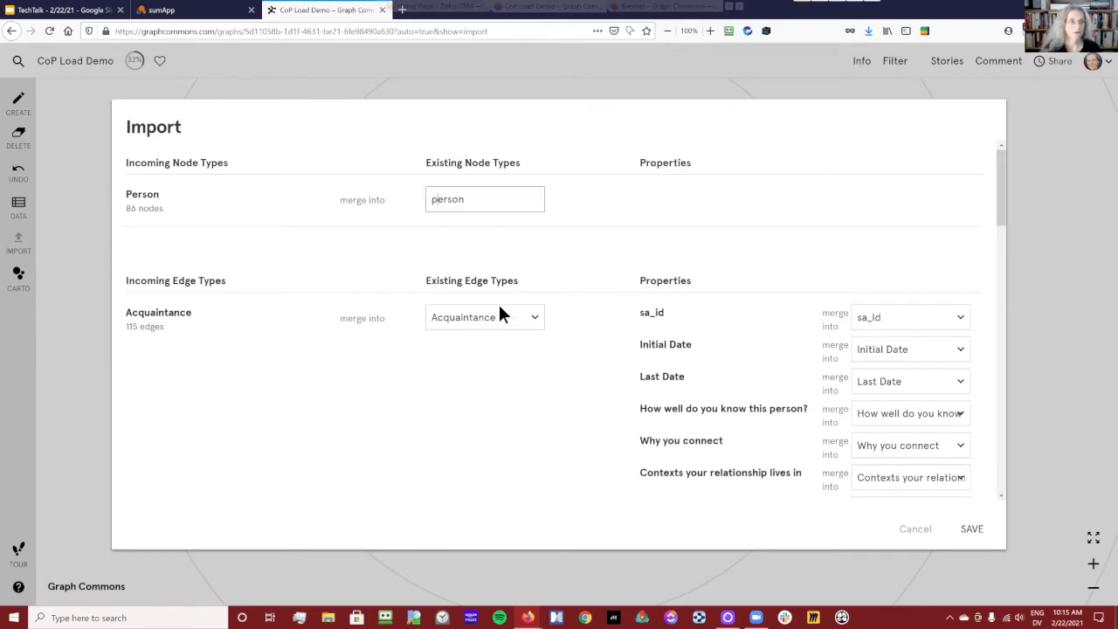
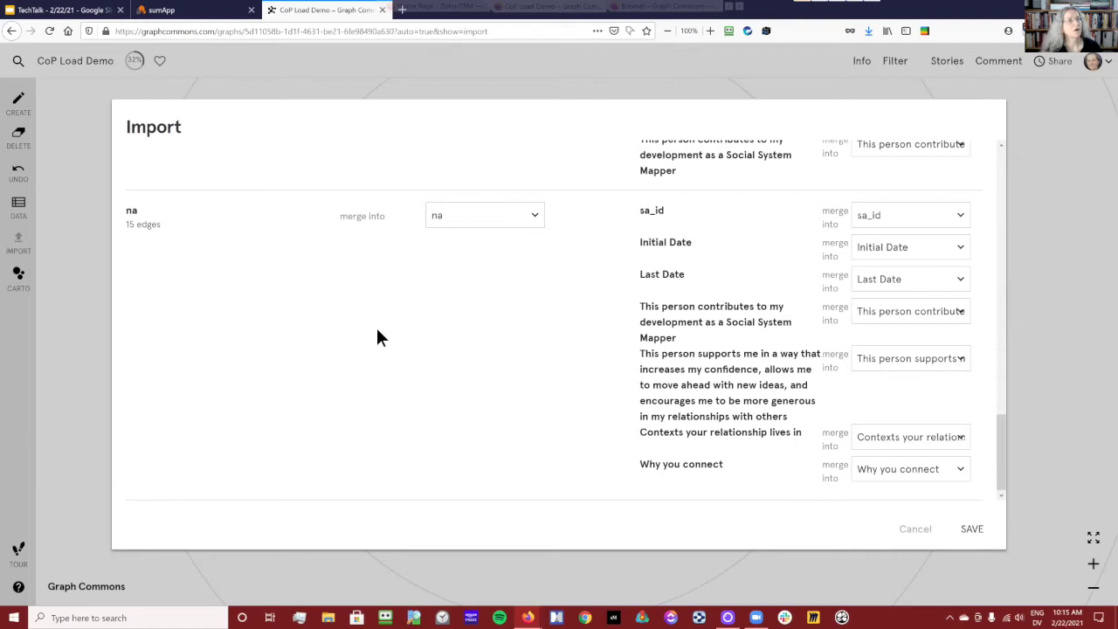
pyautogui.click(972, 530)
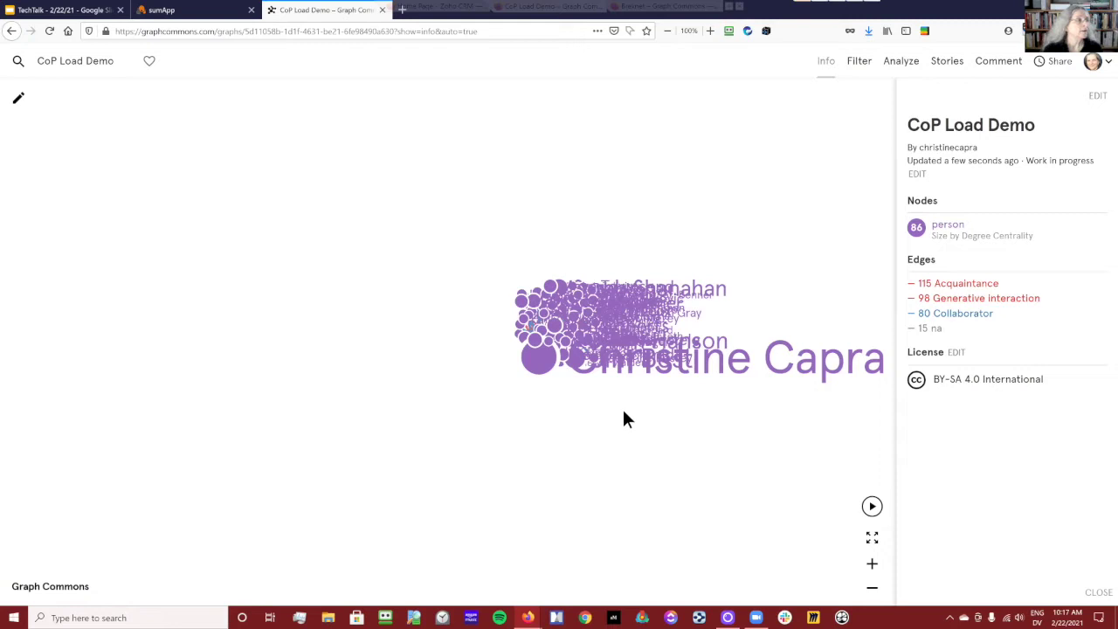
# - Select the largest person node in the imported map and run the layout to spread the clustered nodes apart
pyautogui.moveTo(396, 326); pyautogui.dragTo(277, 324)
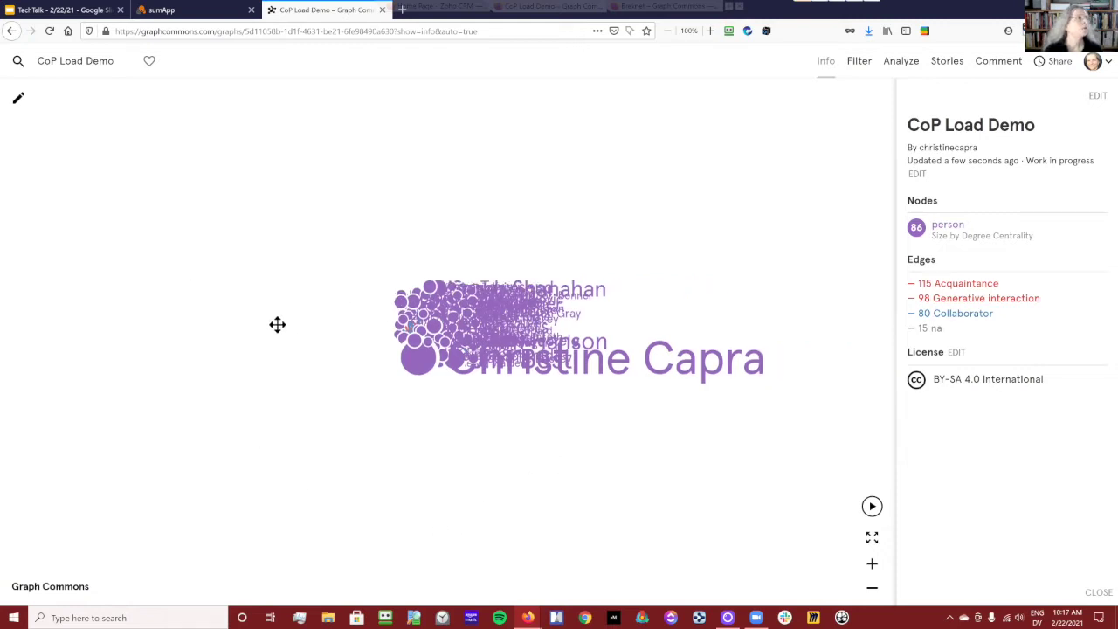
pyautogui.click(417, 371)
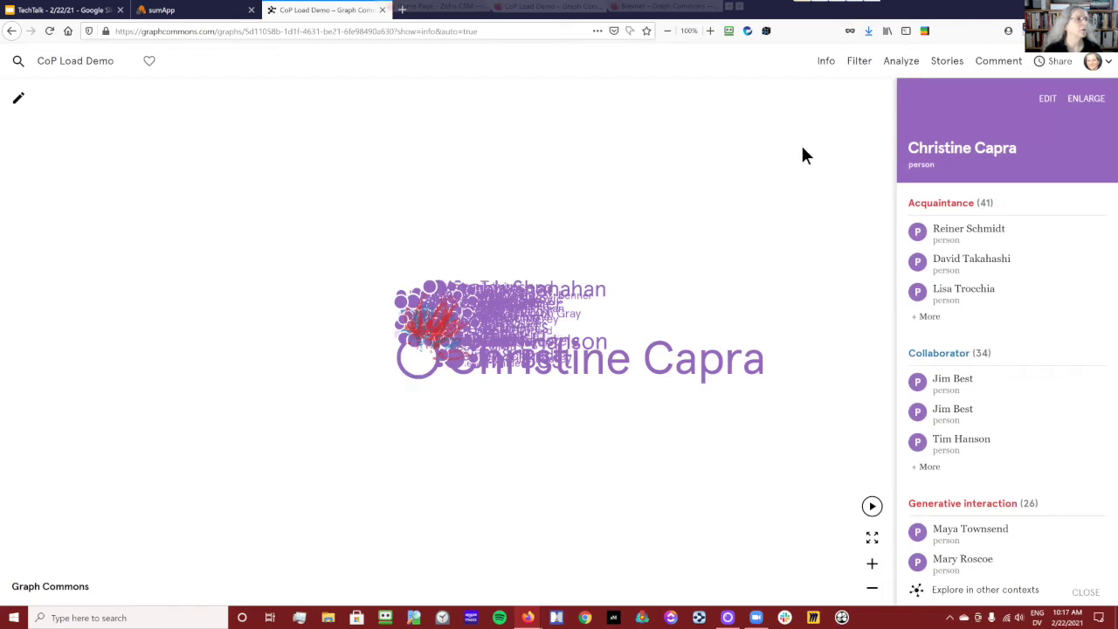
pyautogui.scroll(5, 485, 304)
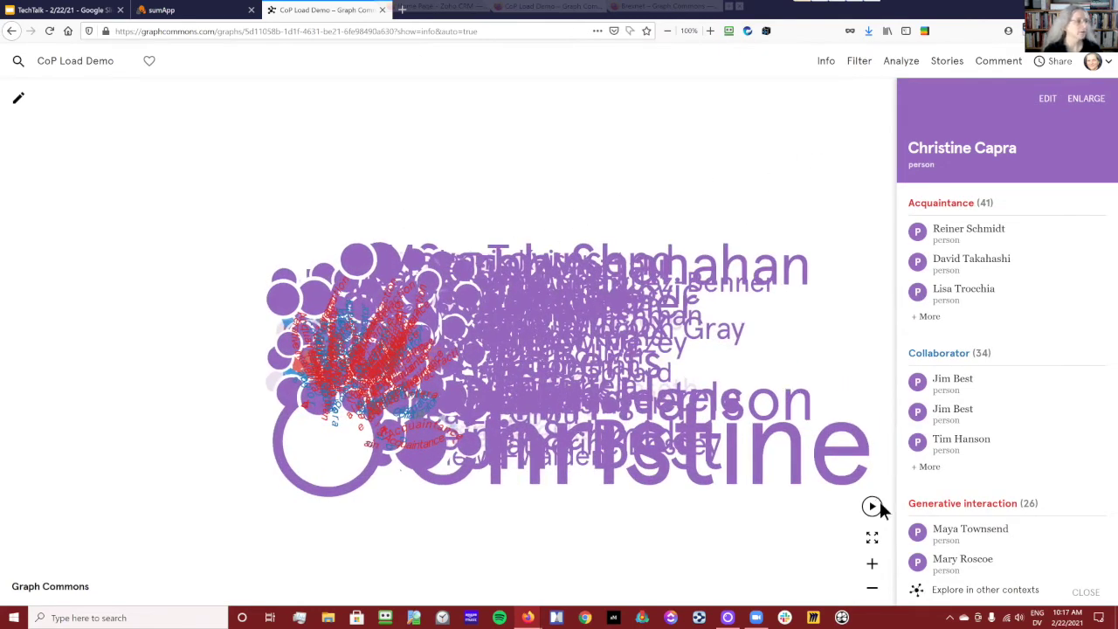
pyautogui.click(872, 511)
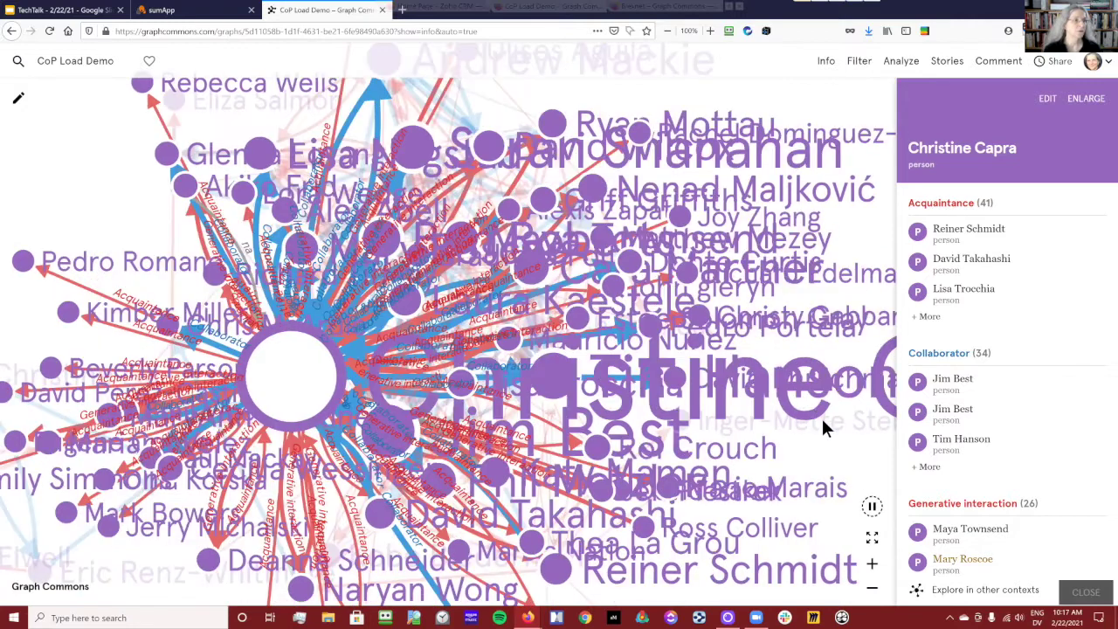
# - Clear the node selection and rerun the force-directed layout, pausing it once the nodes have spread out
pyautogui.click(834, 445)
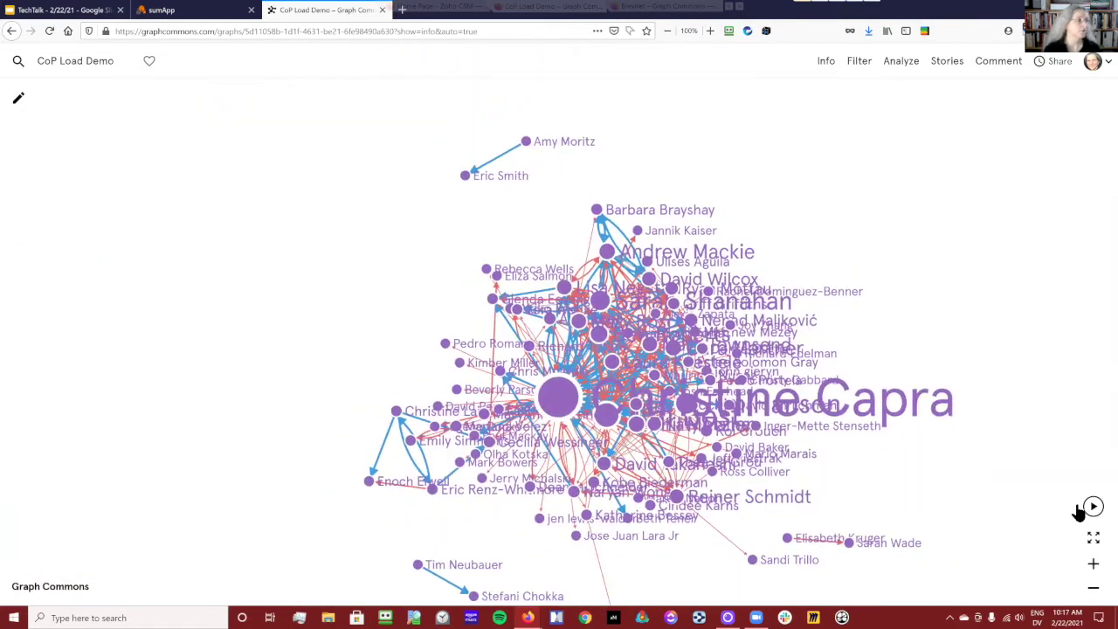
pyautogui.click(1092, 506)
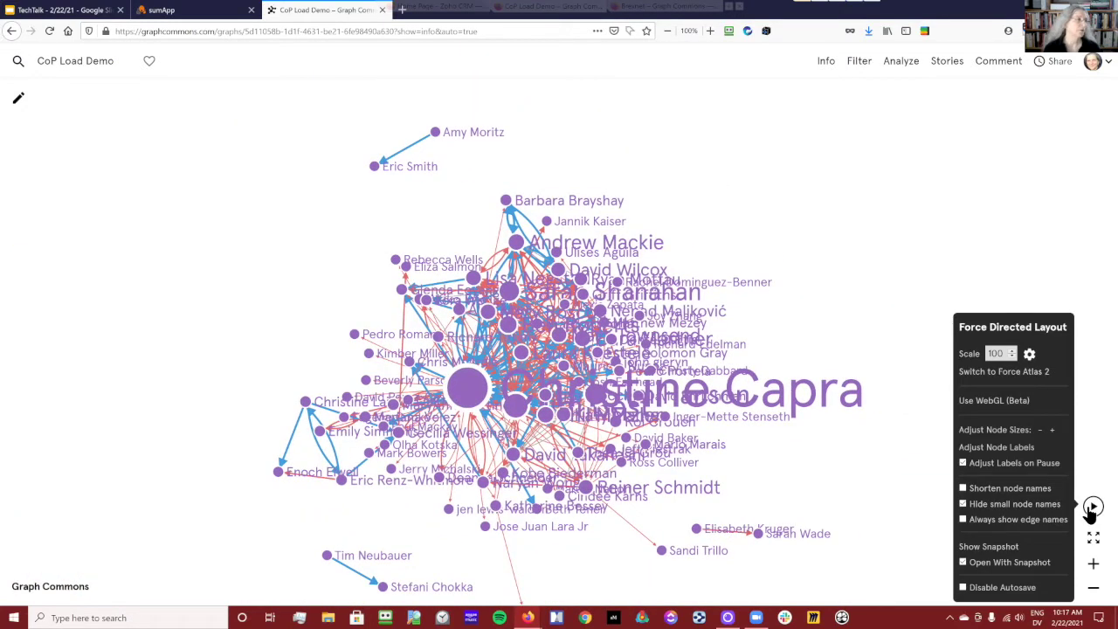
pyautogui.click(1092, 506)
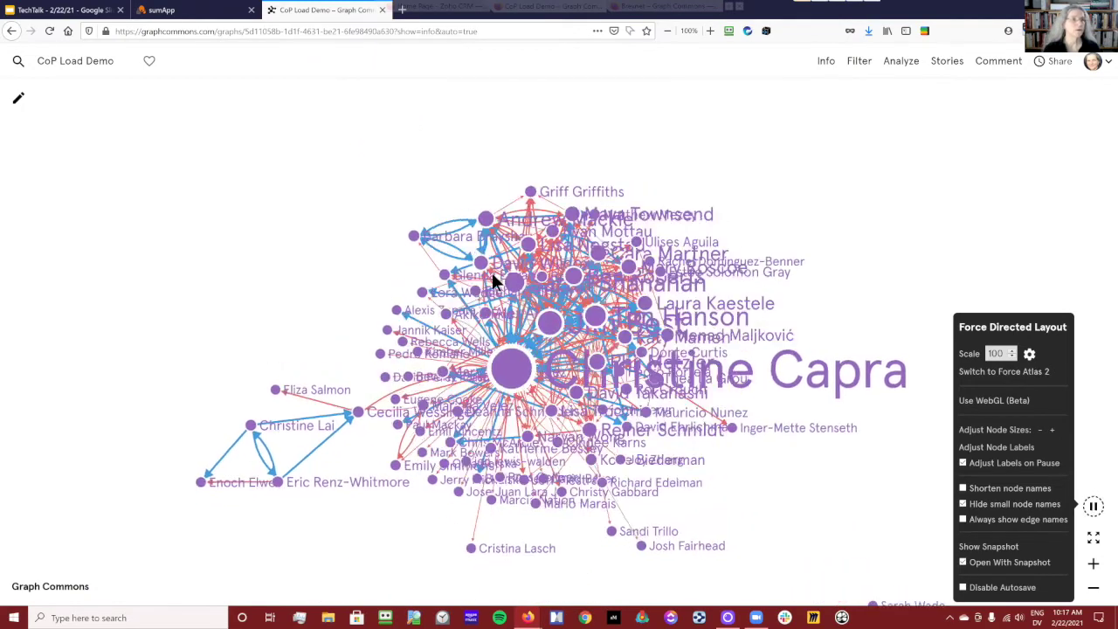
pyautogui.click(1092, 506)
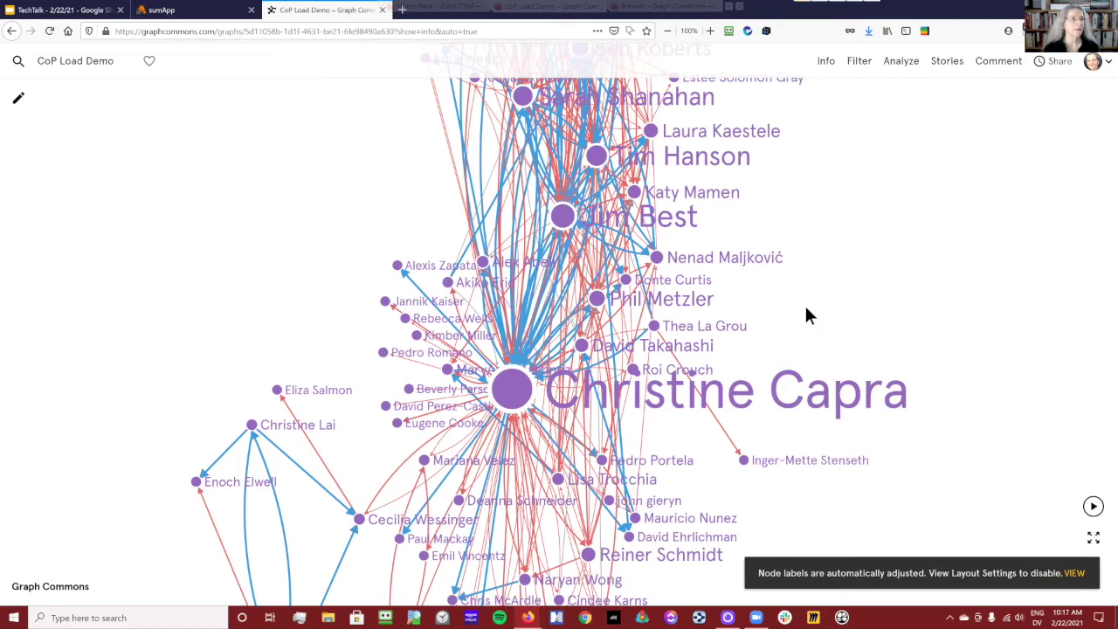
# - Examine the largest person node's Acquaintance, Collaborator, Generative interaction and na connections, and clear the selection
pyautogui.click(502, 391)
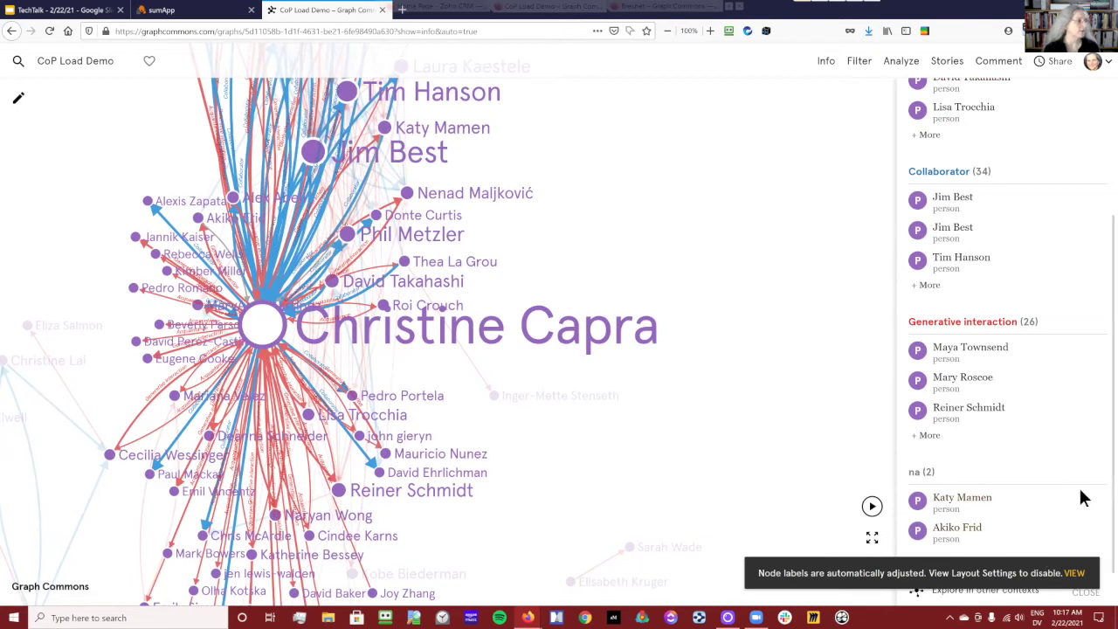
pyautogui.scroll(3, 1013, 420)
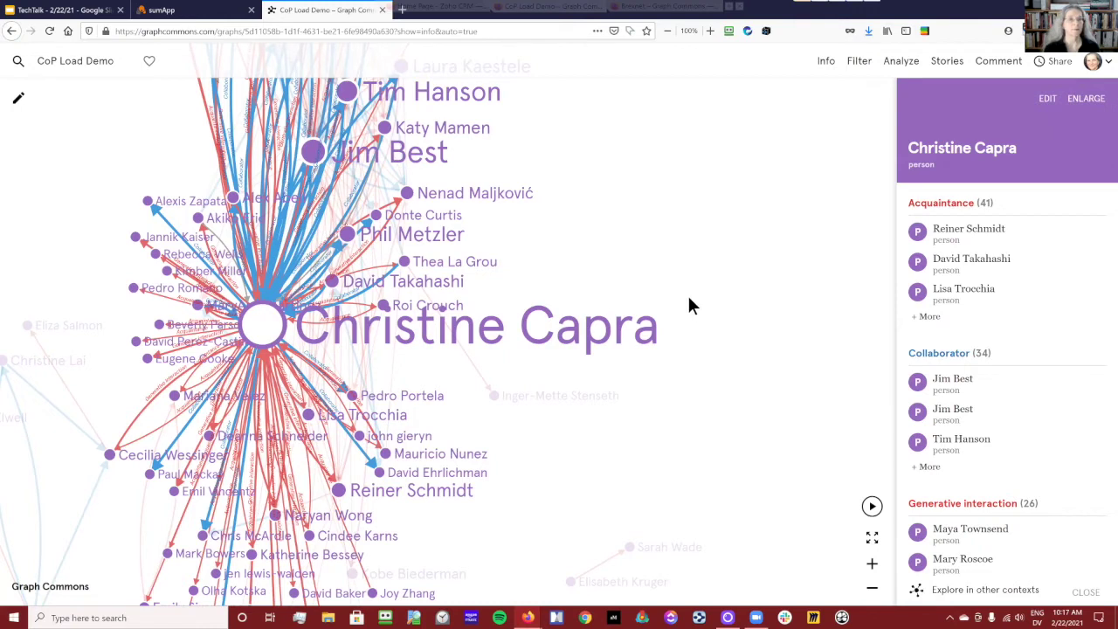
pyautogui.scroll(-5, 668, 399)
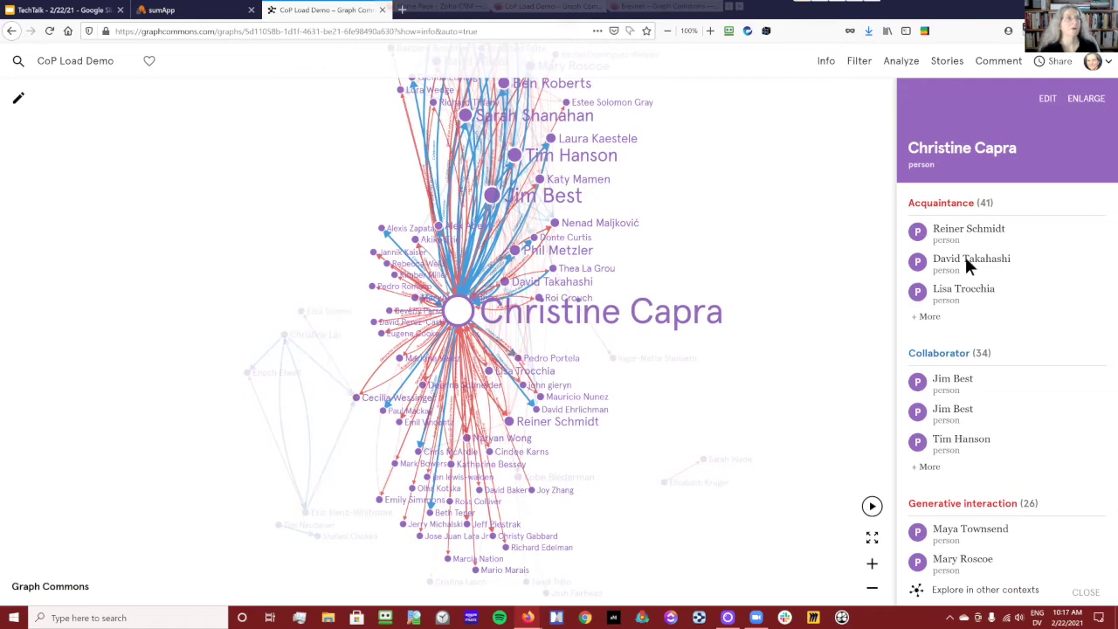
pyautogui.click(772, 260)
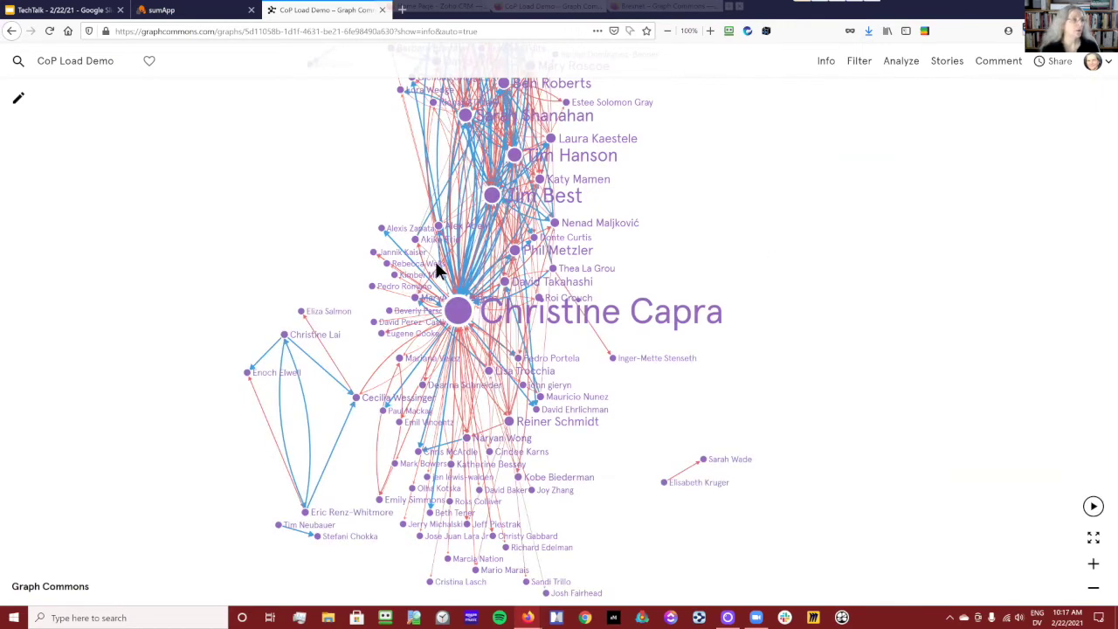
# - Examine the graph's data tables for the person nodes and the Acquaintance and Collaborator edges, and leave edit mode
pyautogui.click(20, 103)
pyautogui.click(19, 209)
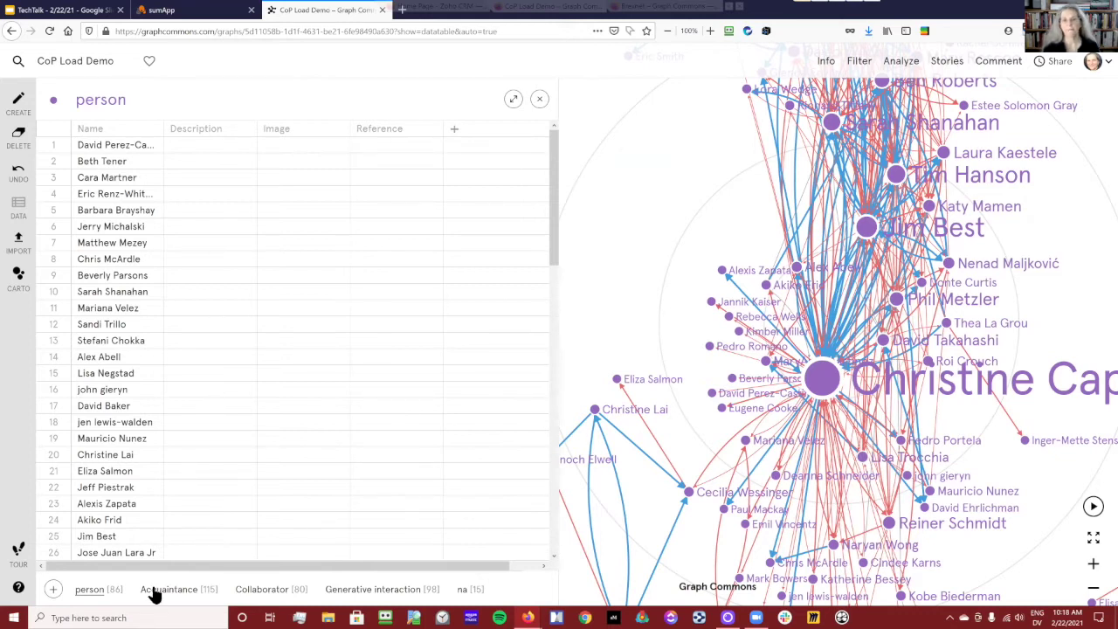
pyautogui.click(180, 597)
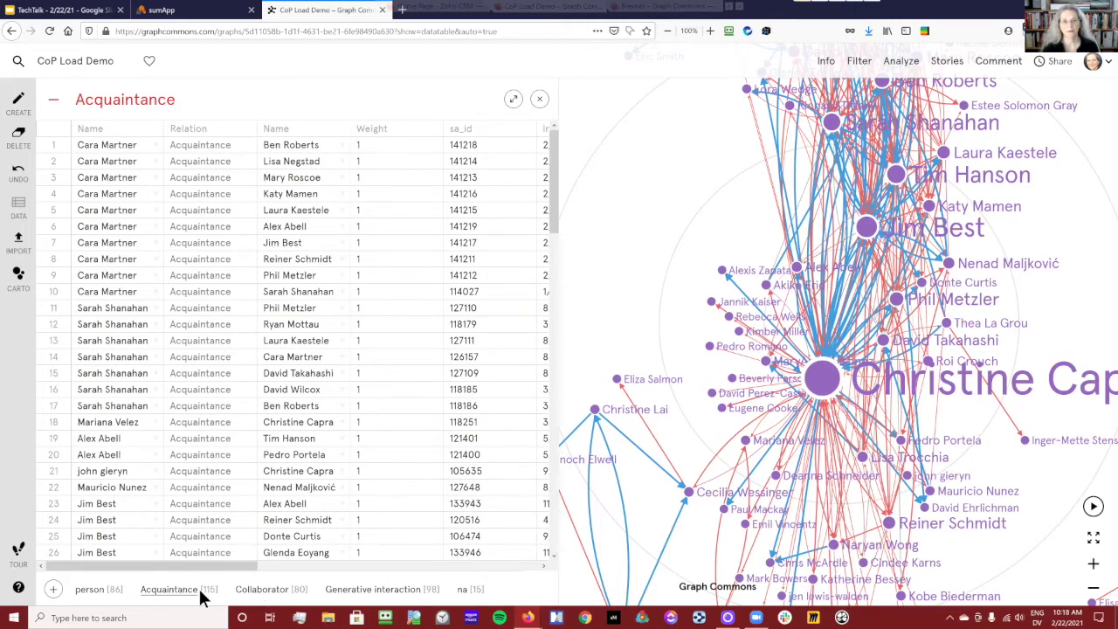
pyautogui.click(261, 590)
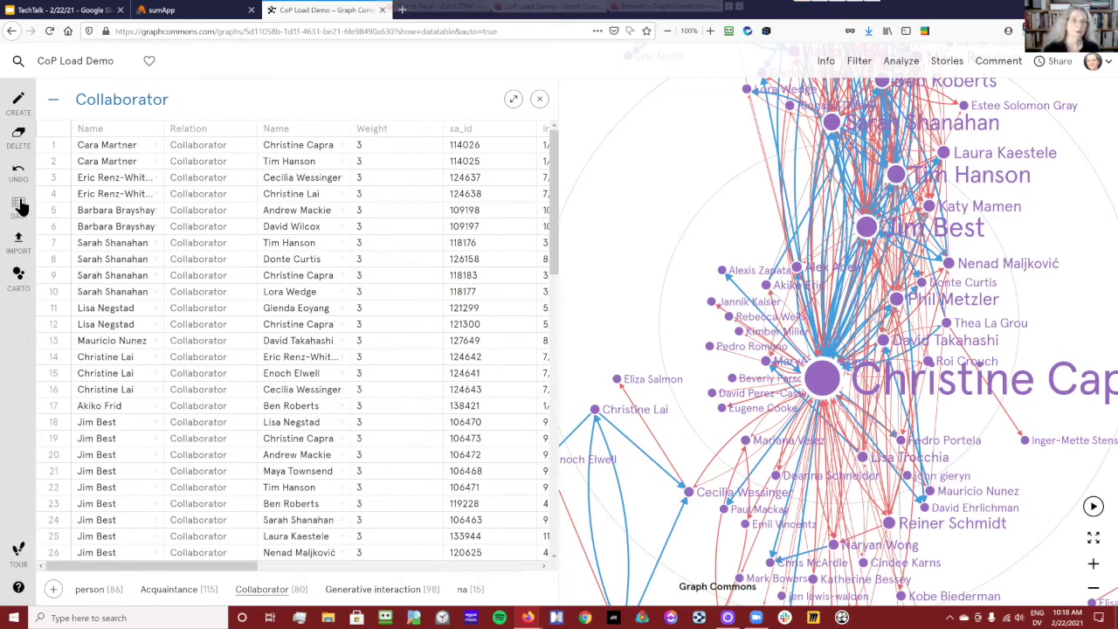
pyautogui.click(18, 98)
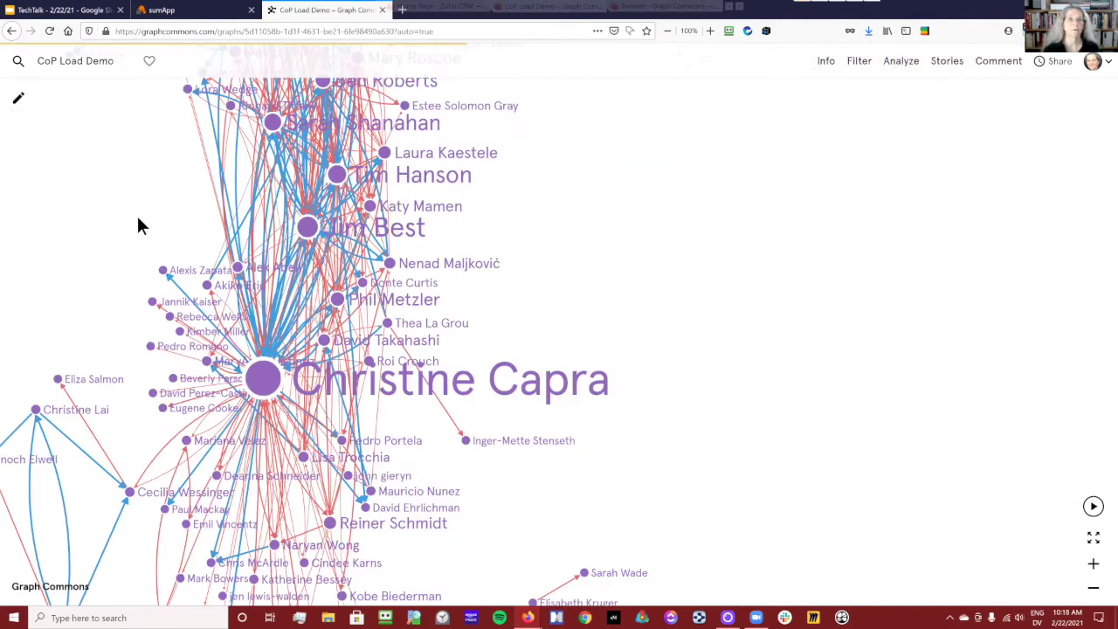
# - Load "Social System Mapping Community of Practice - nodes_gc - 2021.02.22" as the nodes CSV for import and continue to the type mapping
pyautogui.moveTo(21, 144)
pyautogui.click(18, 244)
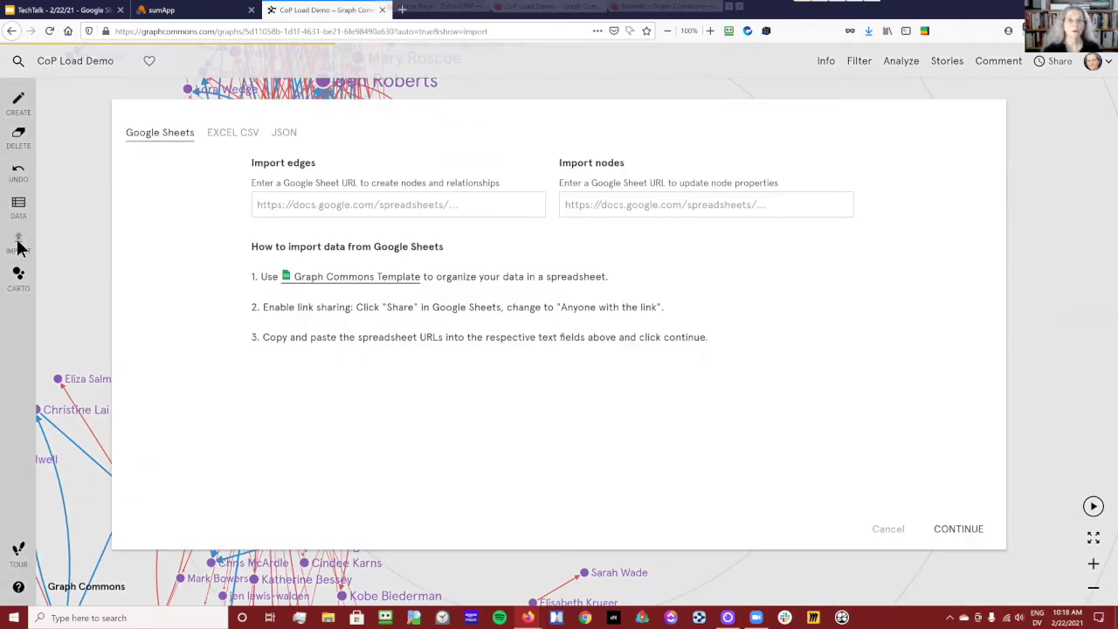
pyautogui.click(234, 133)
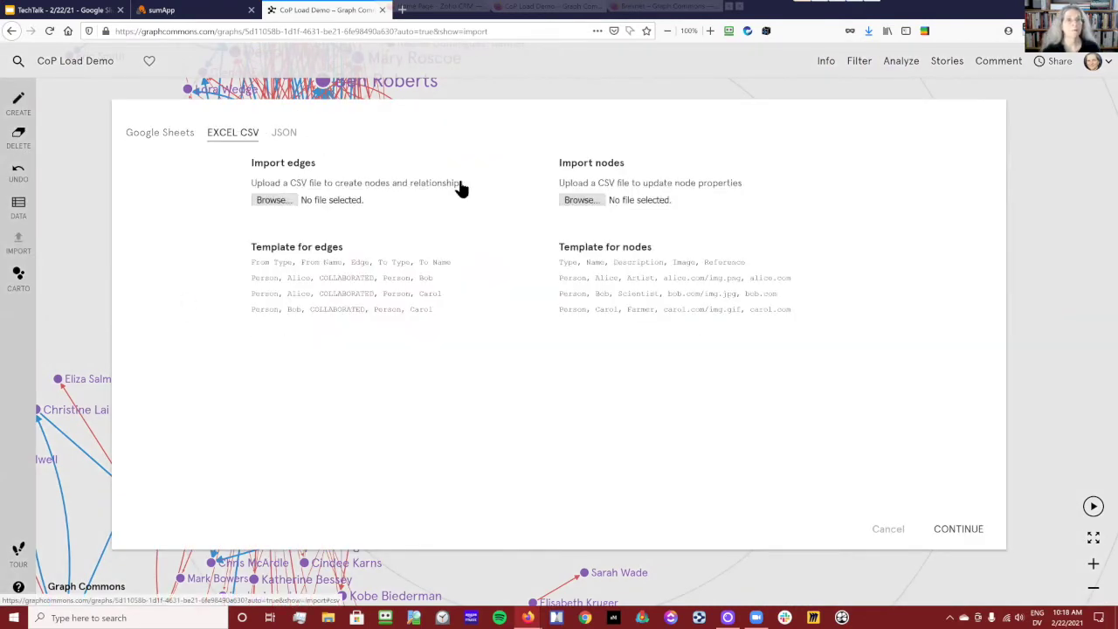
pyautogui.click(580, 201)
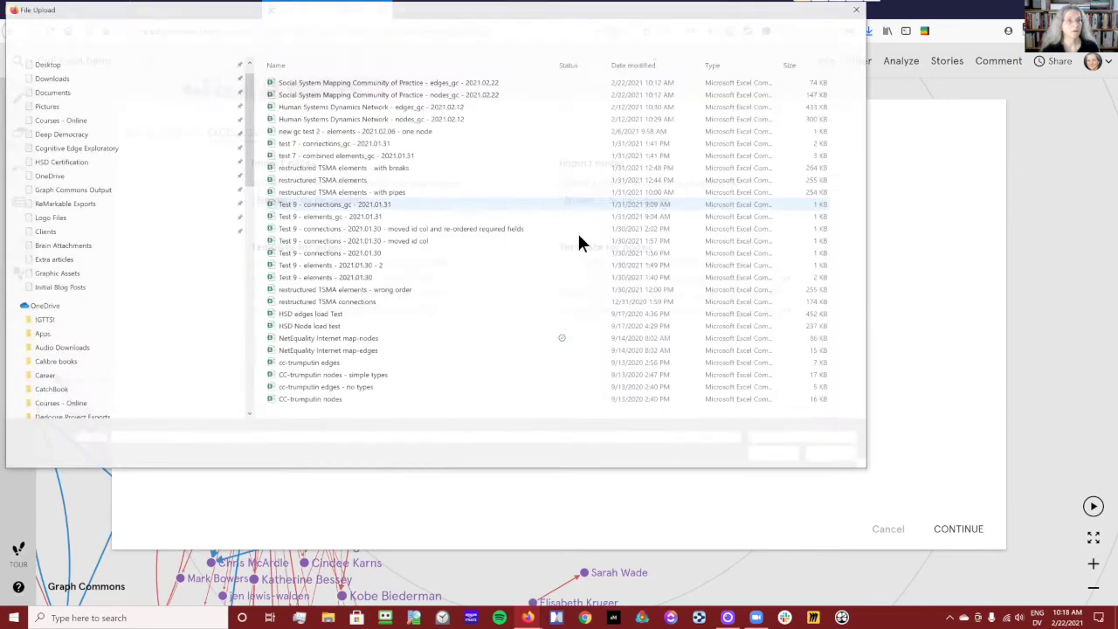
pyautogui.click(392, 94)
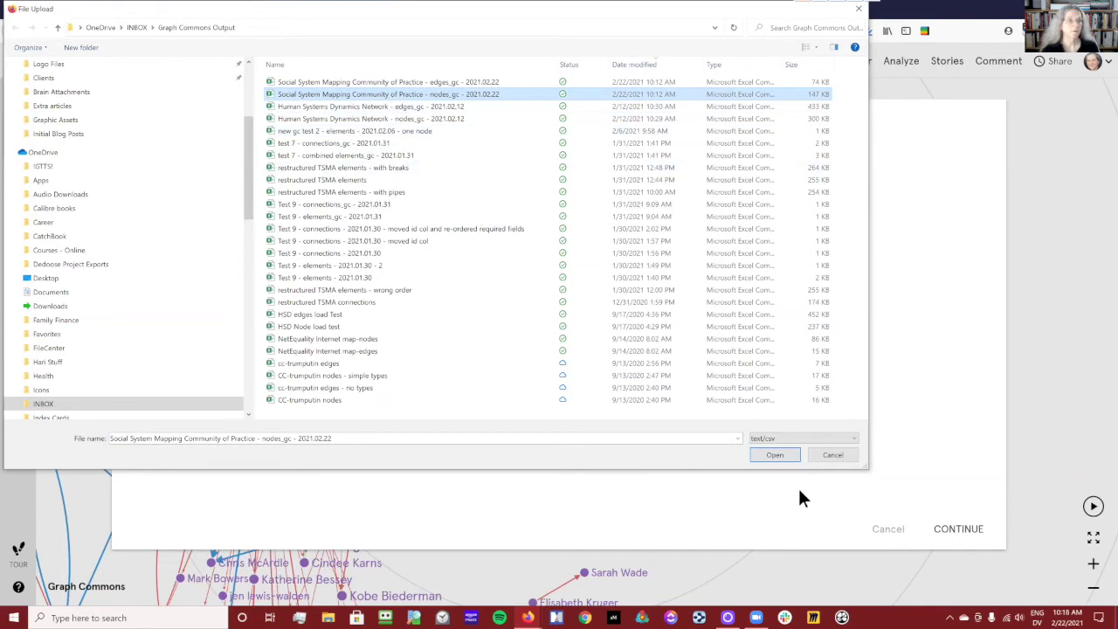
pyautogui.click(774, 456)
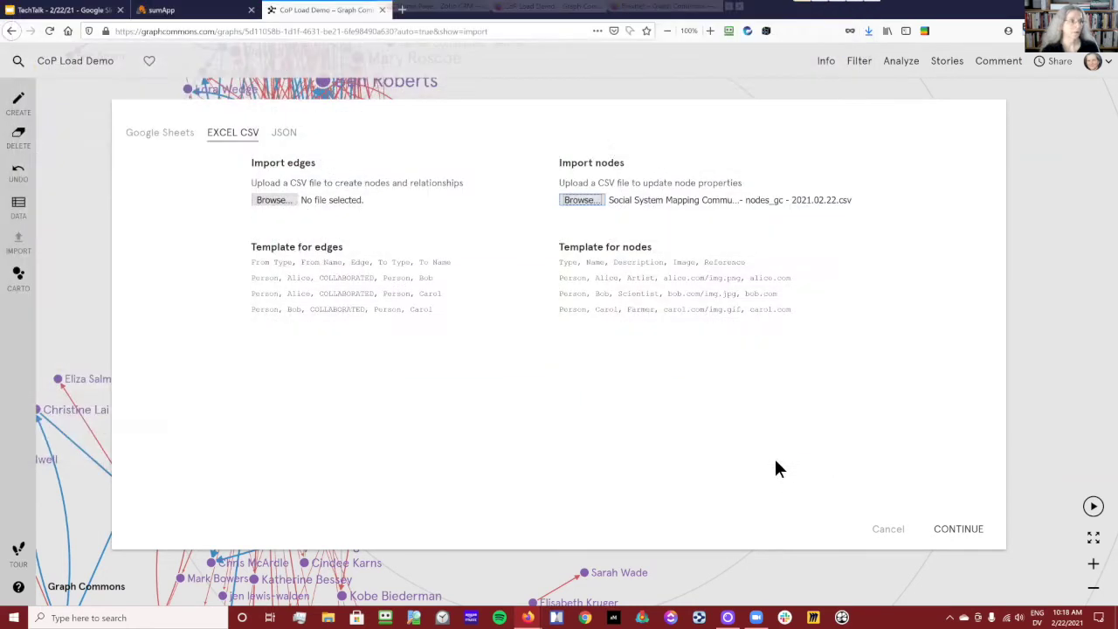
pyautogui.click(941, 522)
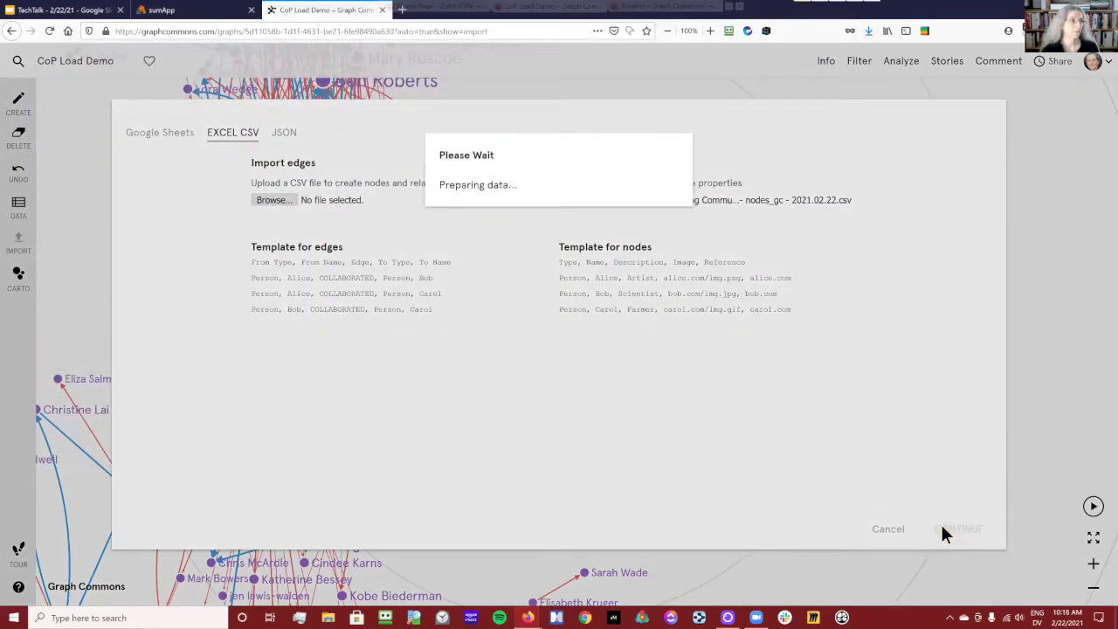
# - Merge the incoming person nodes into the existing "person" type, review the property mappings and save the nodes import
pyautogui.click(478, 201)
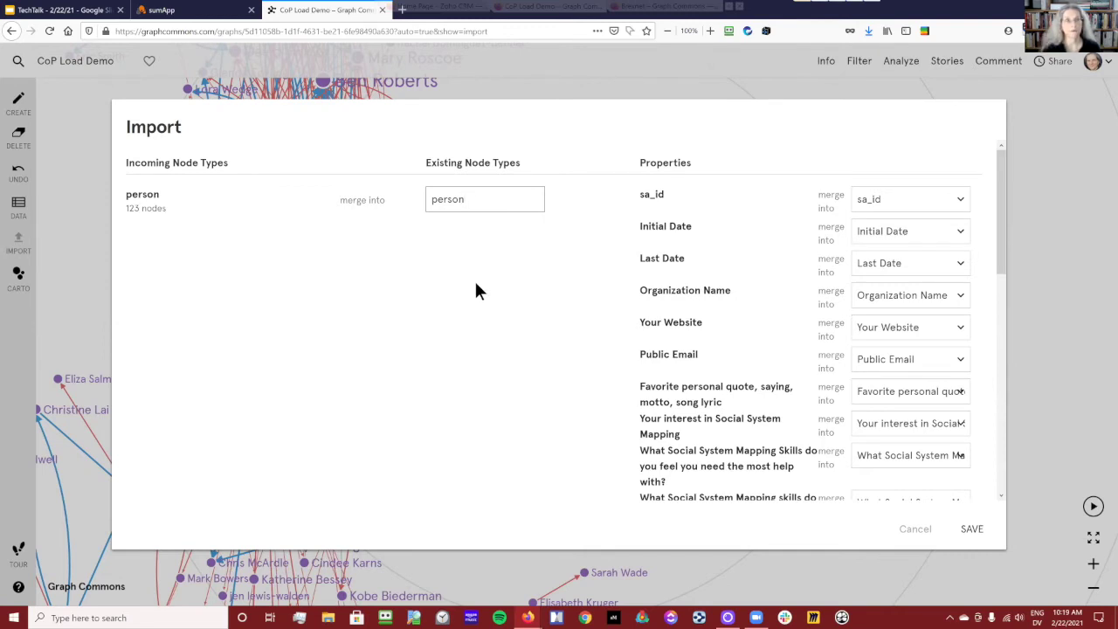
pyautogui.scroll(-2, 454, 303)
pyautogui.scroll(-1, 454, 302)
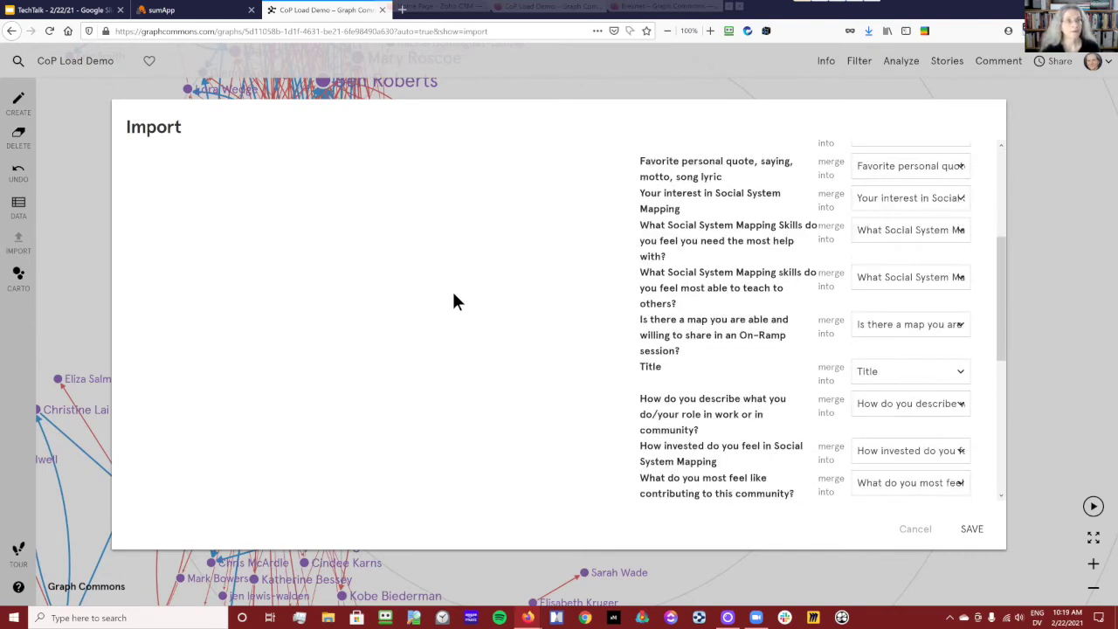
pyautogui.scroll(3, 451, 289)
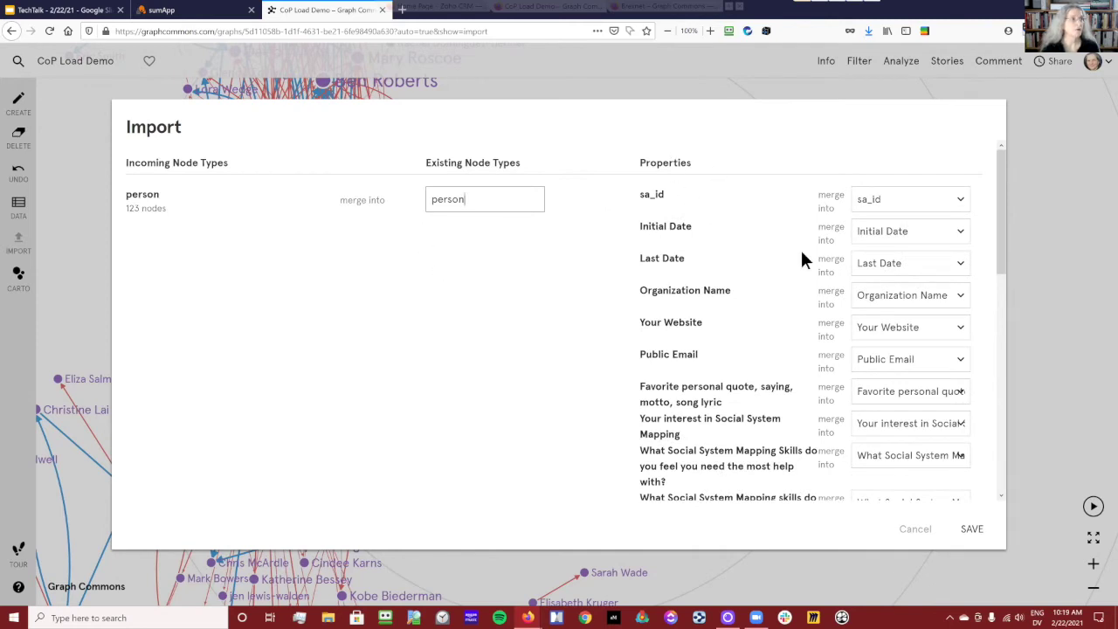
pyautogui.scroll(-1, 786, 358)
pyautogui.scroll(-6, 782, 359)
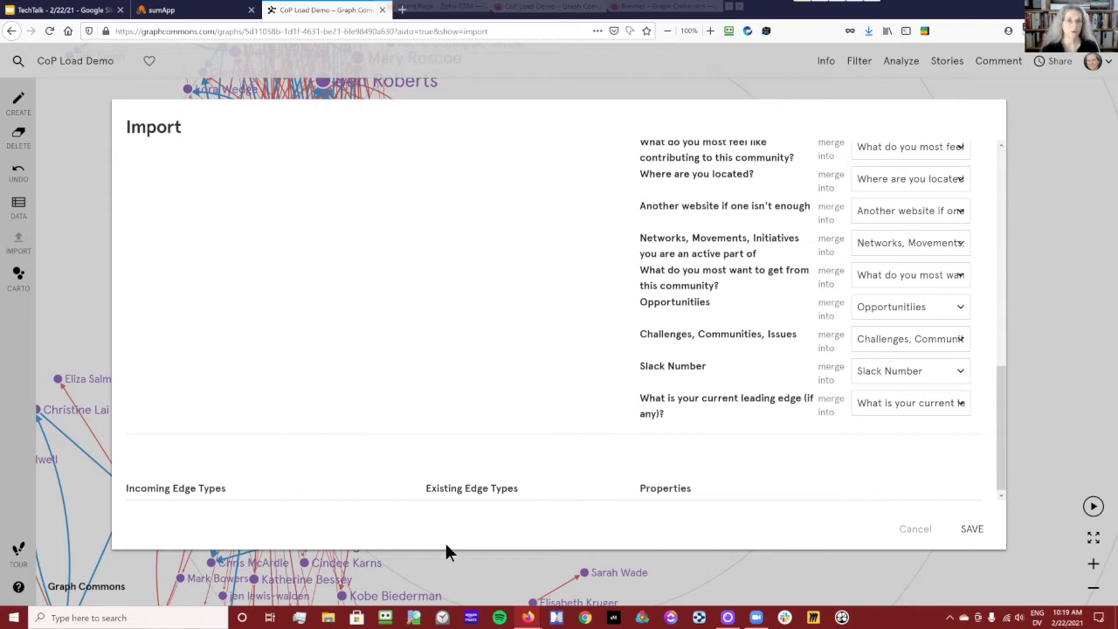
pyautogui.scroll(10, 464, 467)
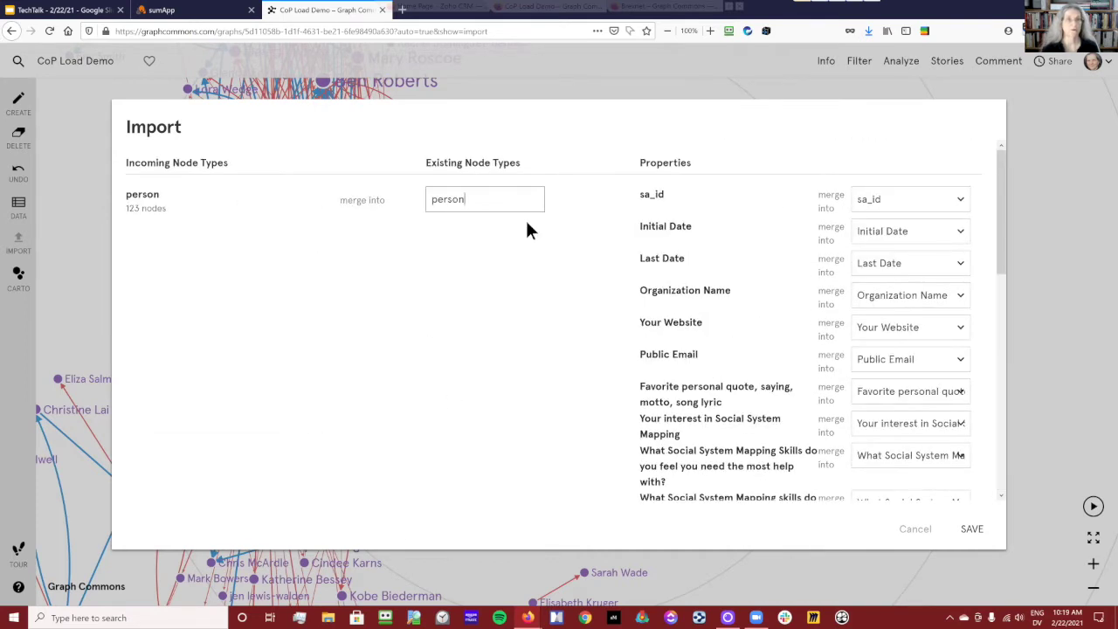
pyautogui.scroll(-10, 259, 430)
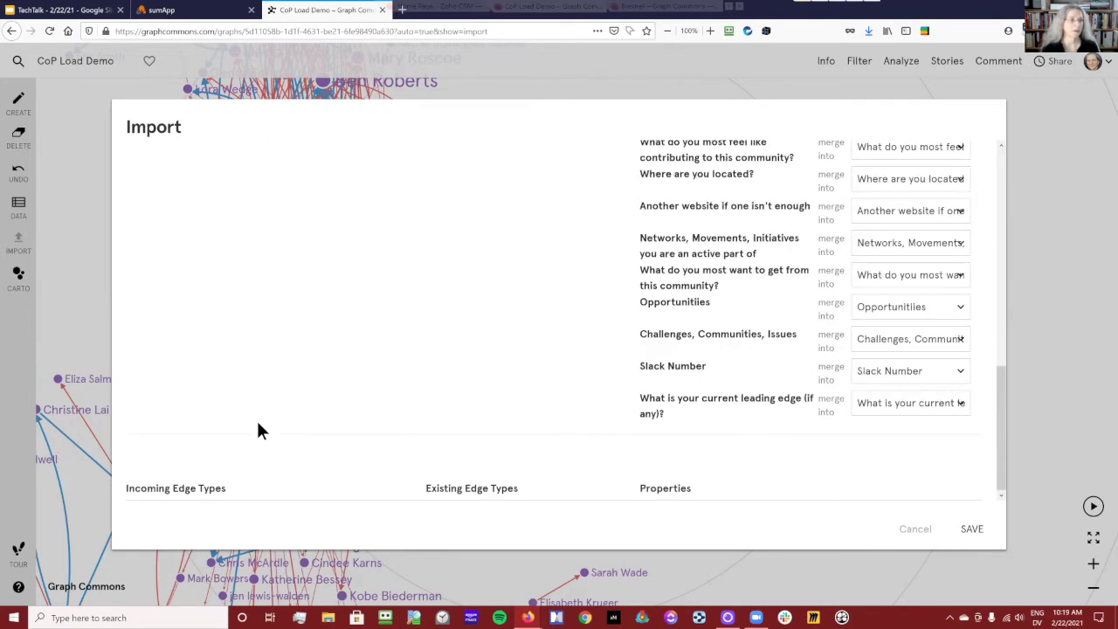
pyautogui.click(961, 530)
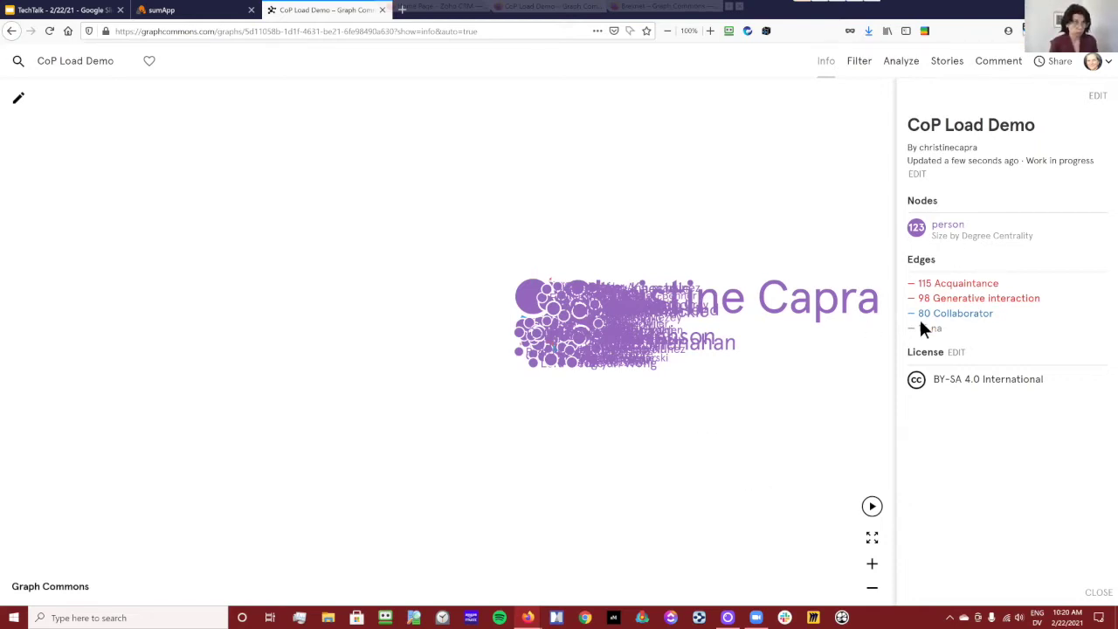
# - Review the imported properties of the largest person node and run the layout to spread the clustered nodes apart
pyautogui.click(527, 301)
pyautogui.scroll(-4, 980, 307)
pyautogui.scroll(4, 969, 282)
pyautogui.scroll(-10, 982, 301)
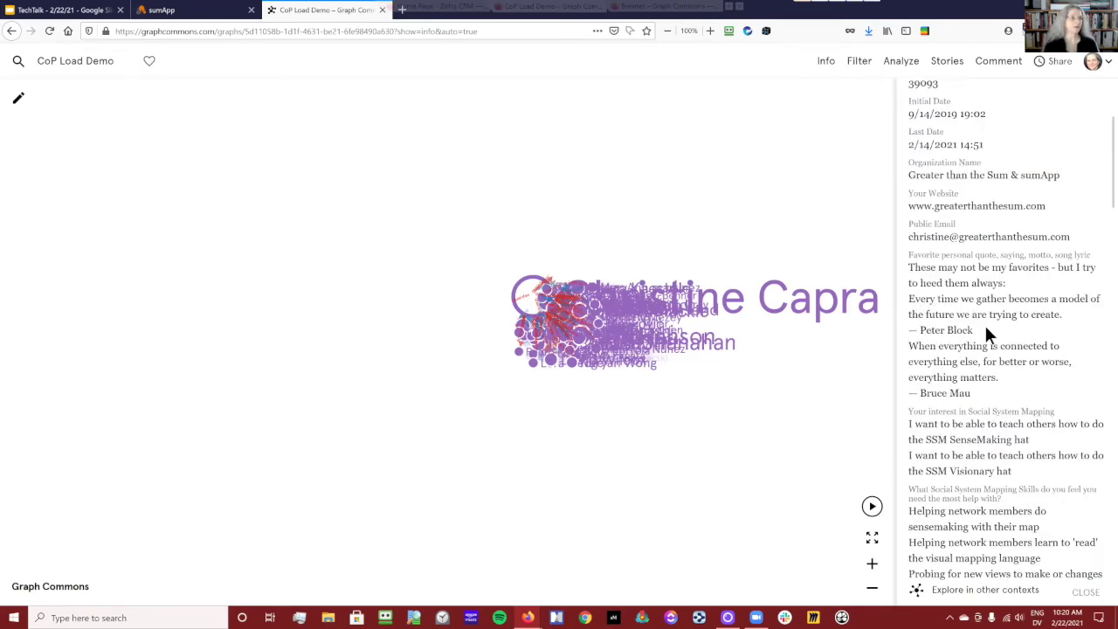
pyautogui.scroll(-10, 990, 338)
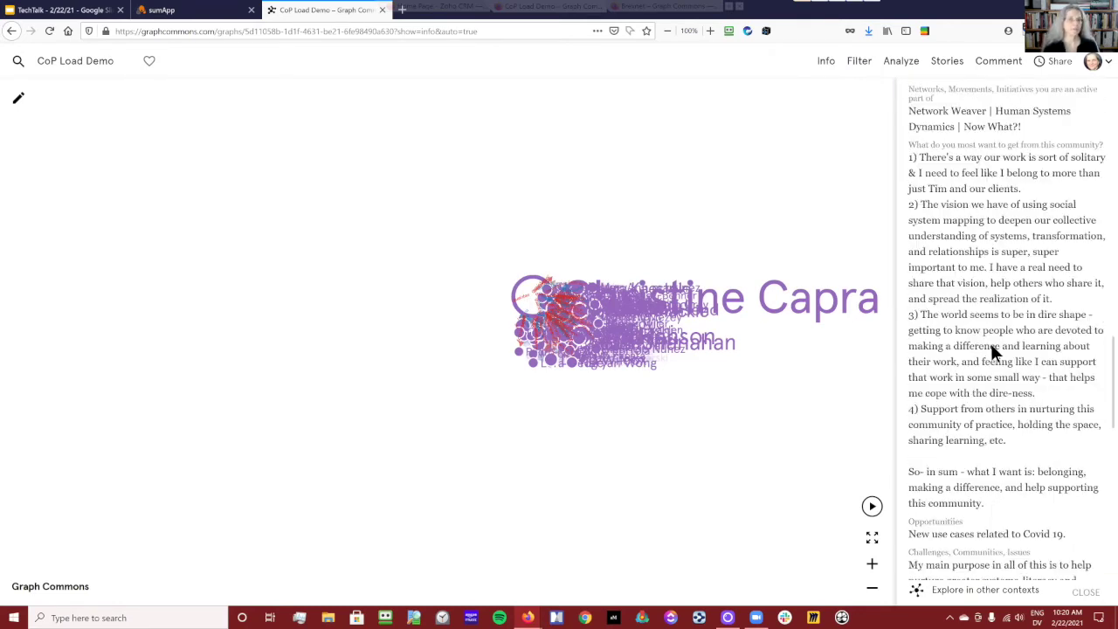
pyautogui.scroll(-2, 989, 364)
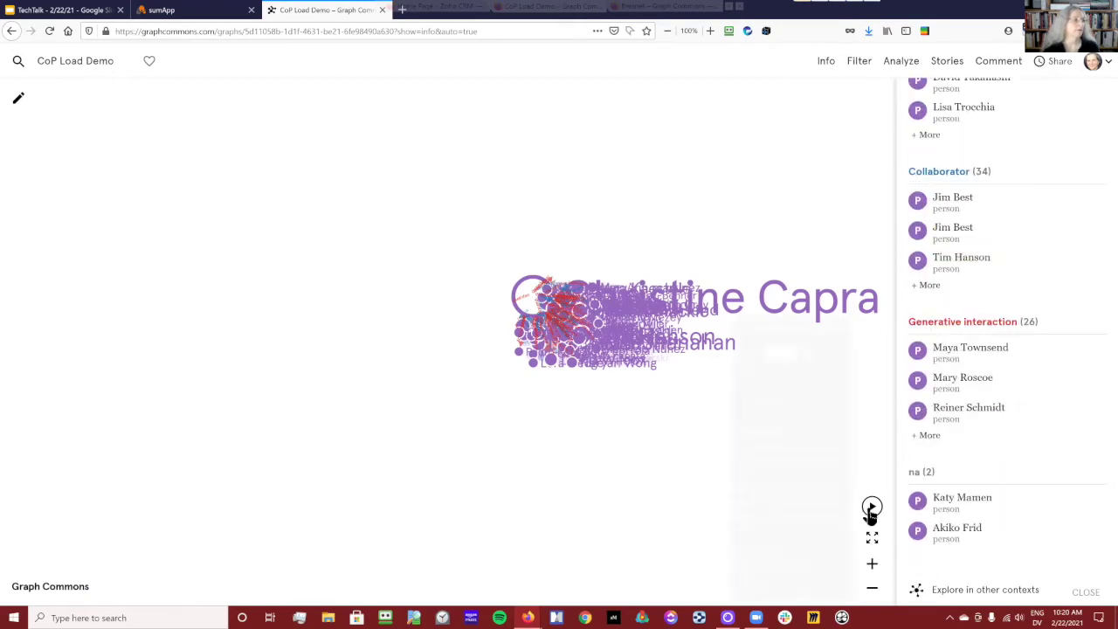
pyautogui.click(872, 507)
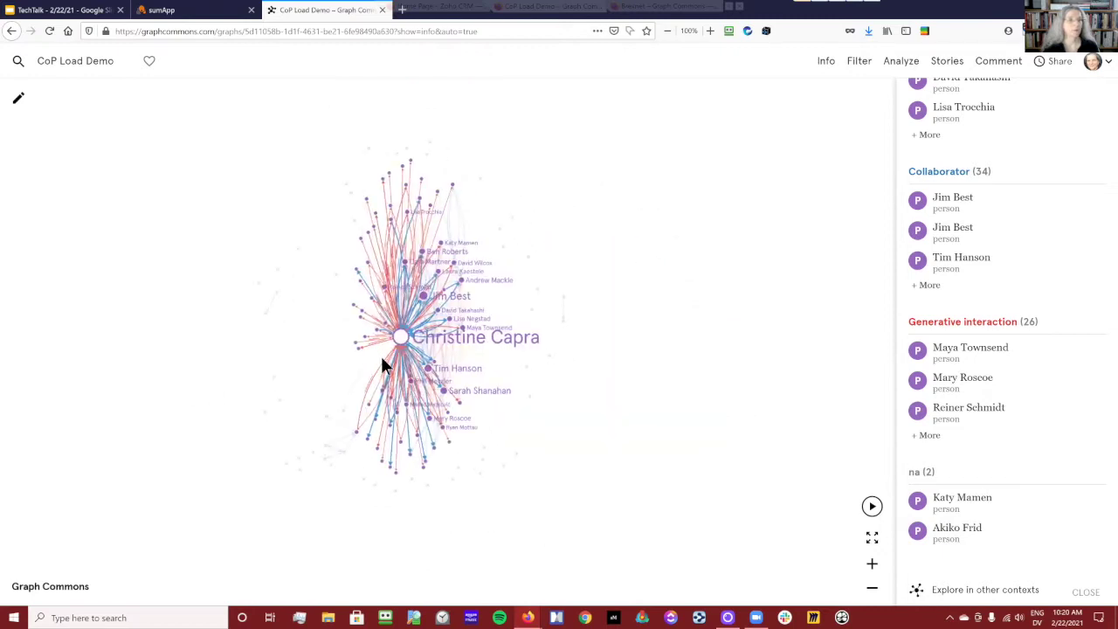
# - Change the Generative interaction edge type's color to green in the Cartography settings and save
pyautogui.click(19, 98)
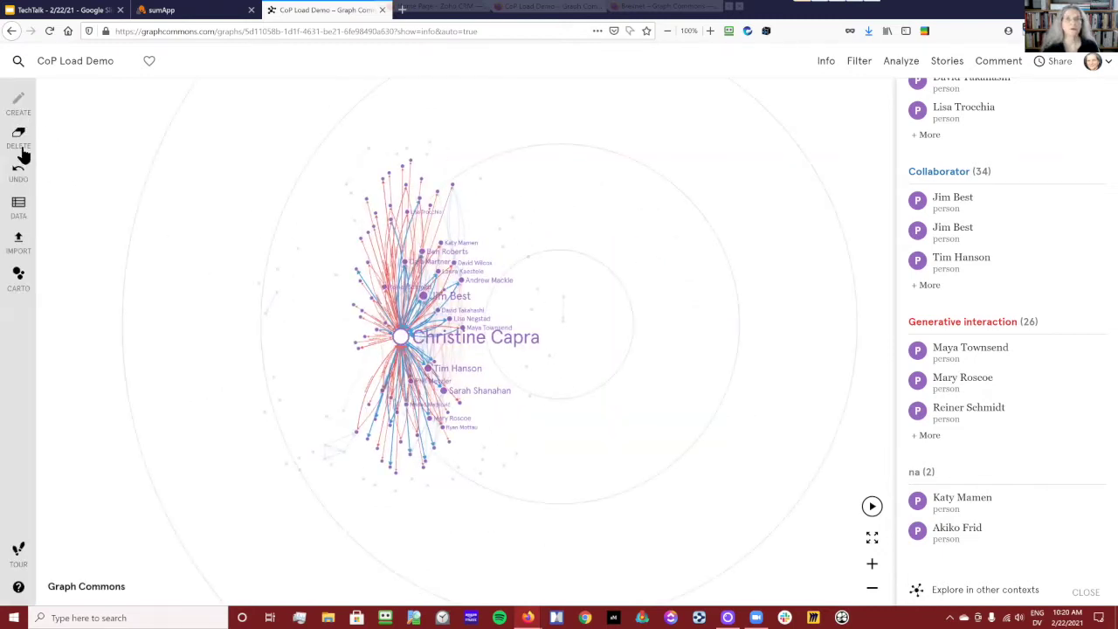
pyautogui.click(21, 292)
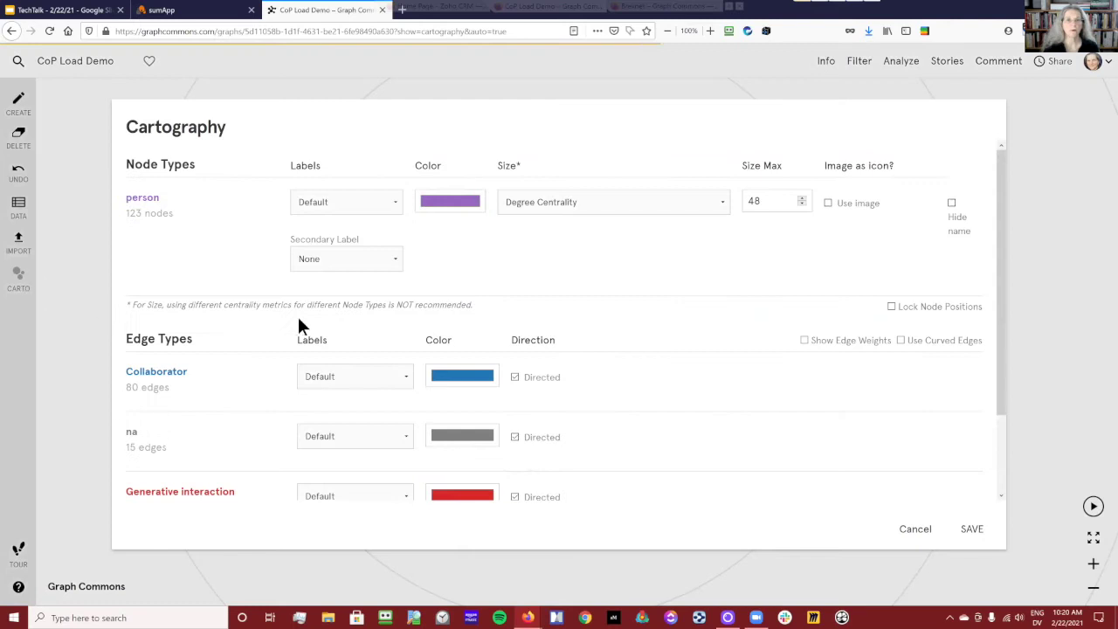
pyautogui.click(446, 203)
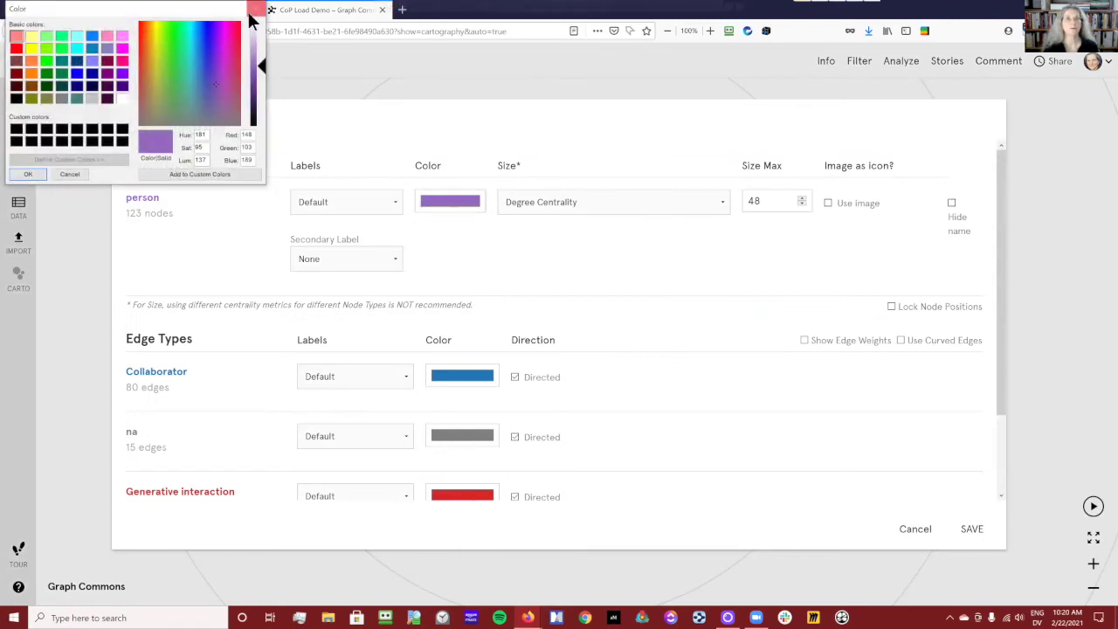
pyautogui.press('Escape')
pyautogui.scroll(-2, 450, 349)
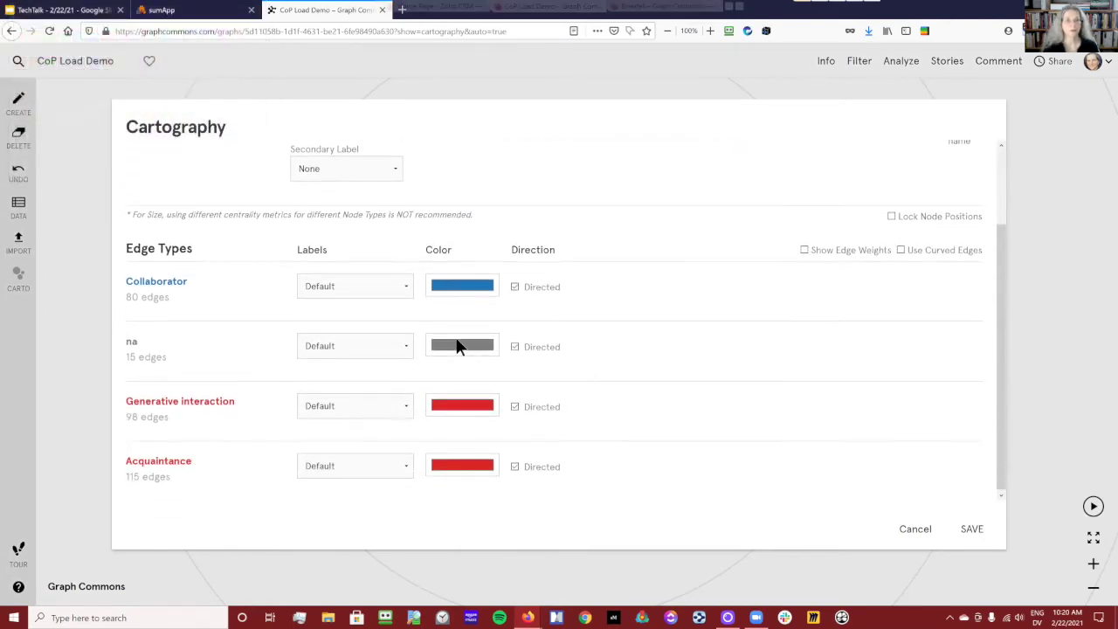
pyautogui.click(480, 405)
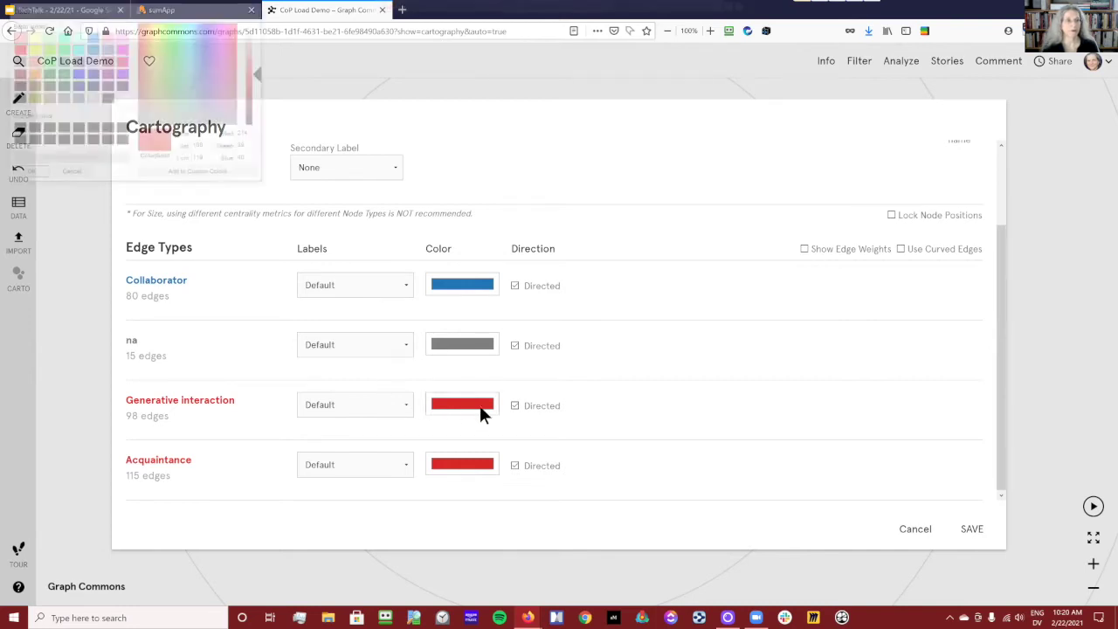
pyautogui.click(180, 49)
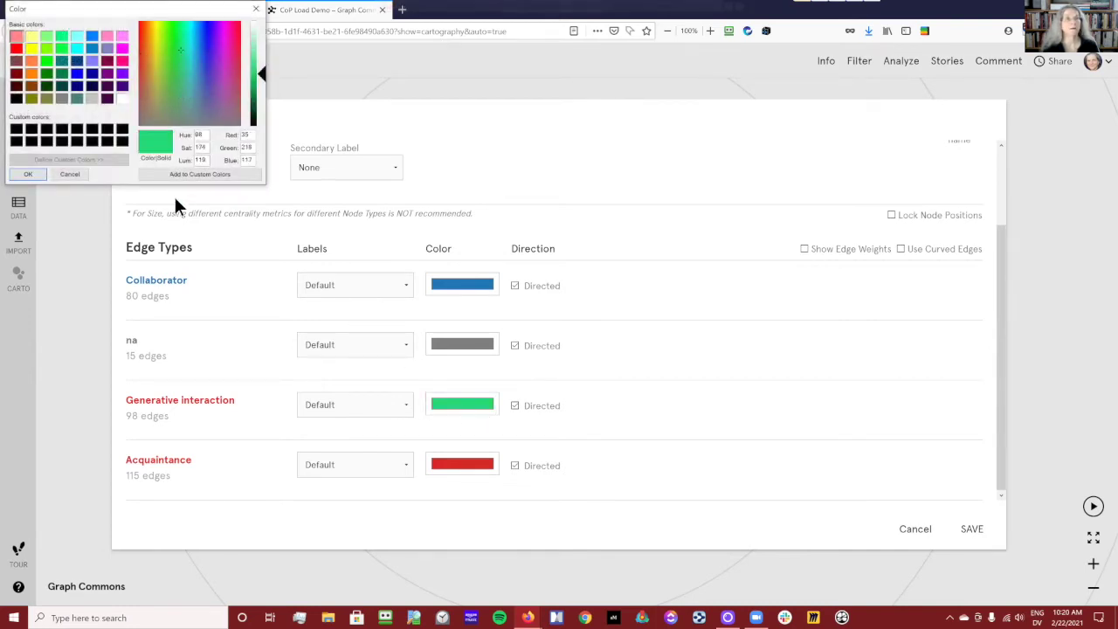
pyautogui.click(26, 174)
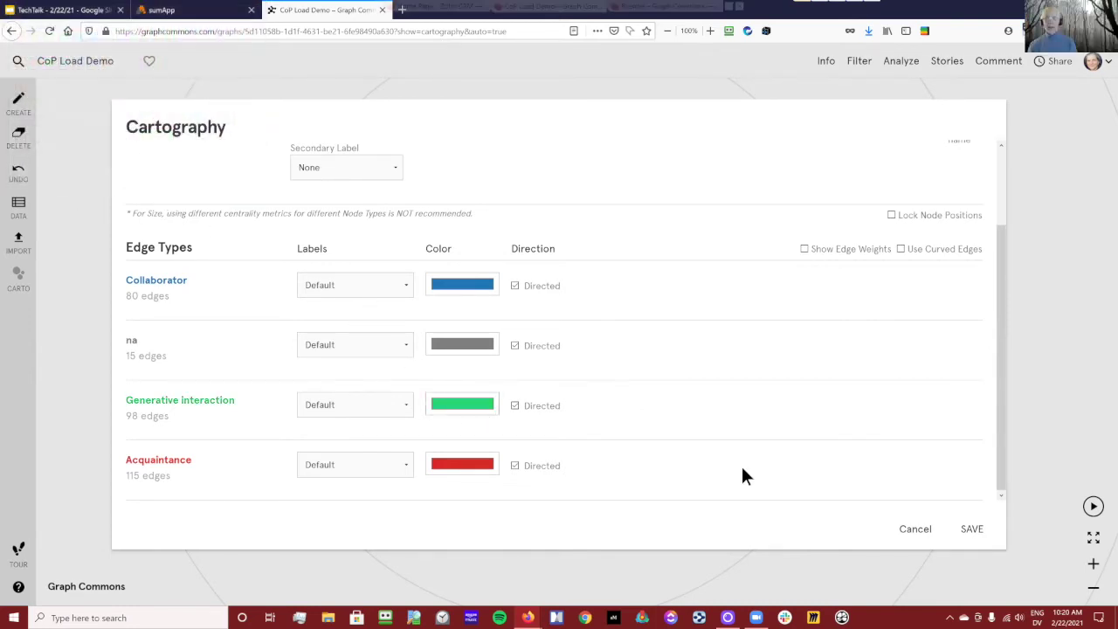
pyautogui.click(967, 536)
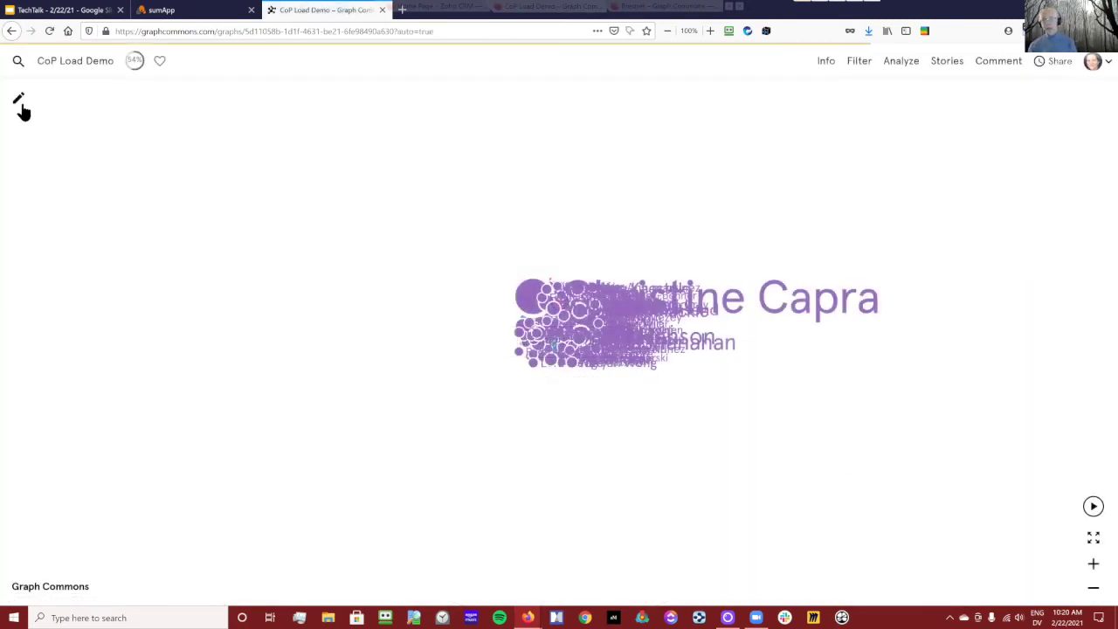
# - Review the label options for the "na" edge type and the other edge styles in the Cartography settings without saving
pyautogui.click(16, 104)
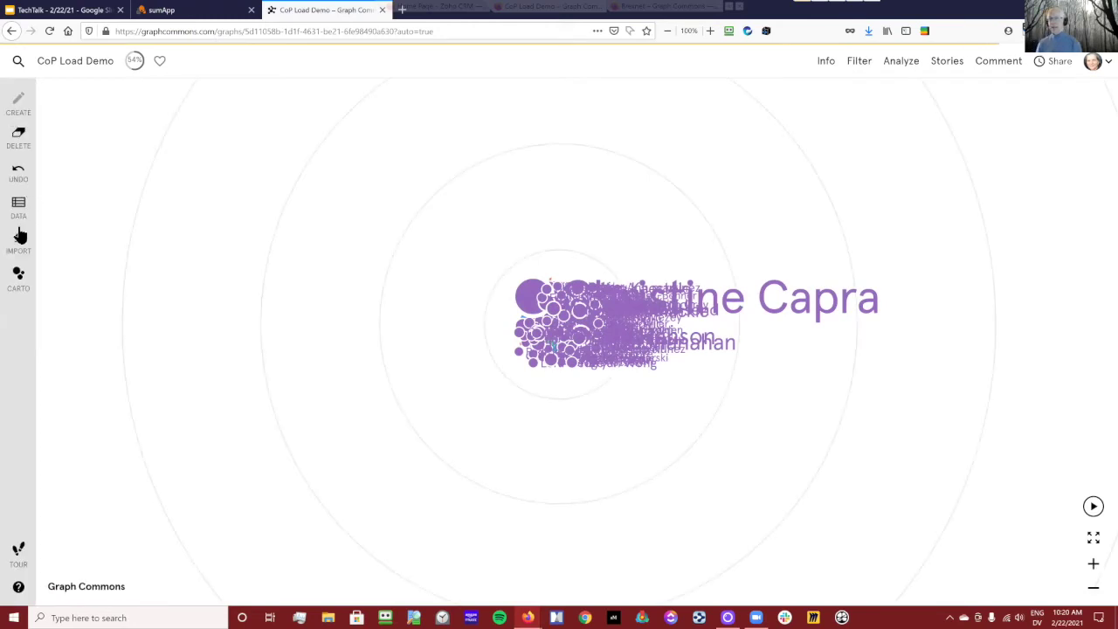
pyautogui.click(16, 279)
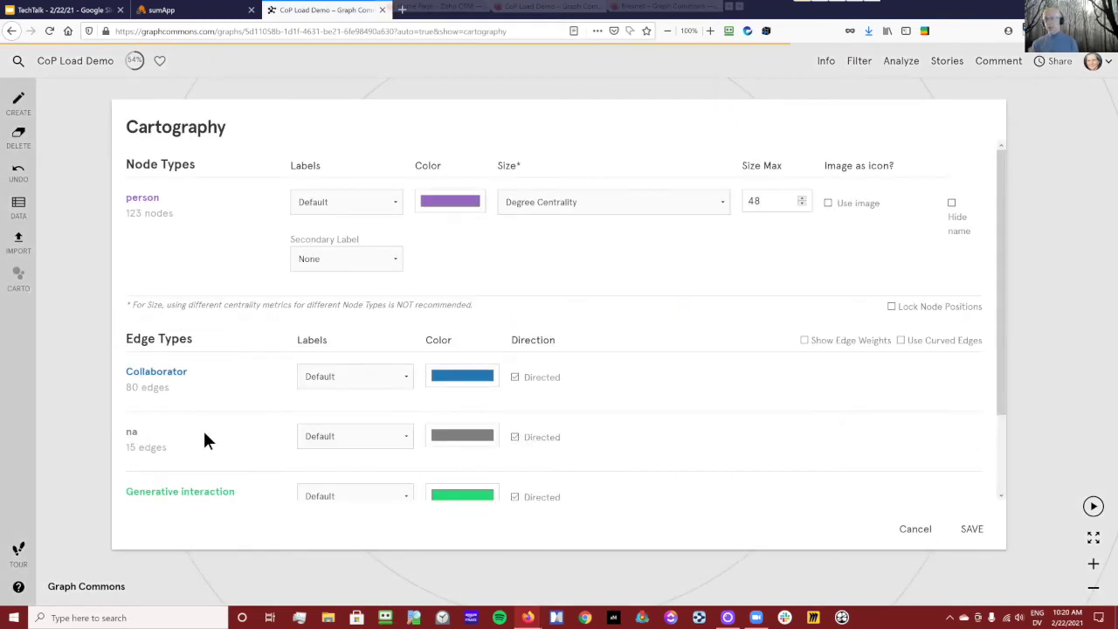
pyautogui.click(346, 441)
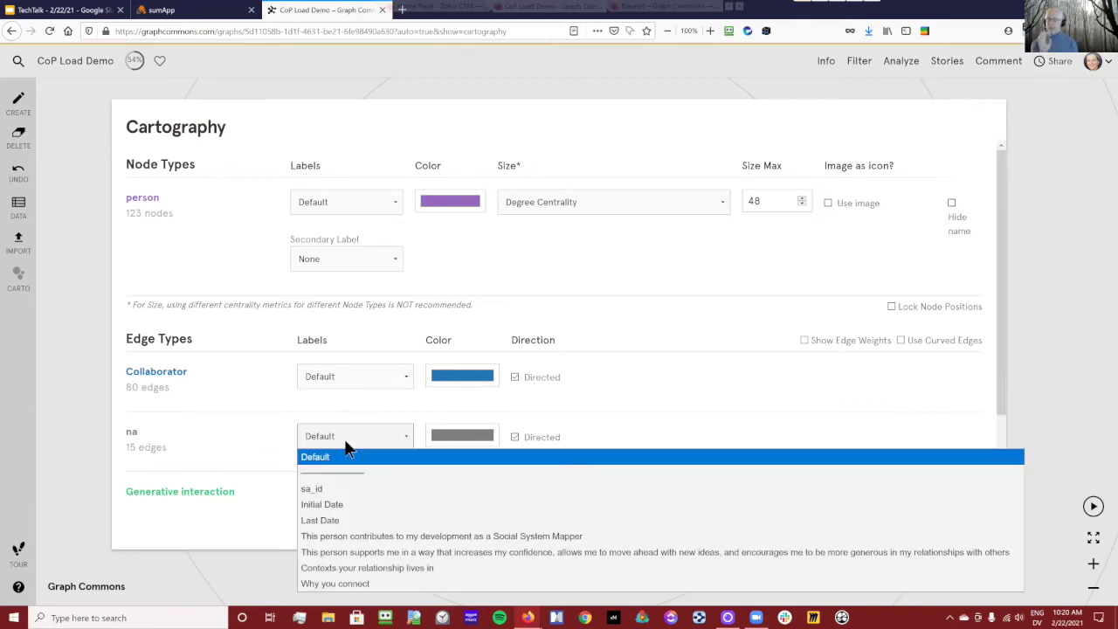
pyautogui.click(346, 444)
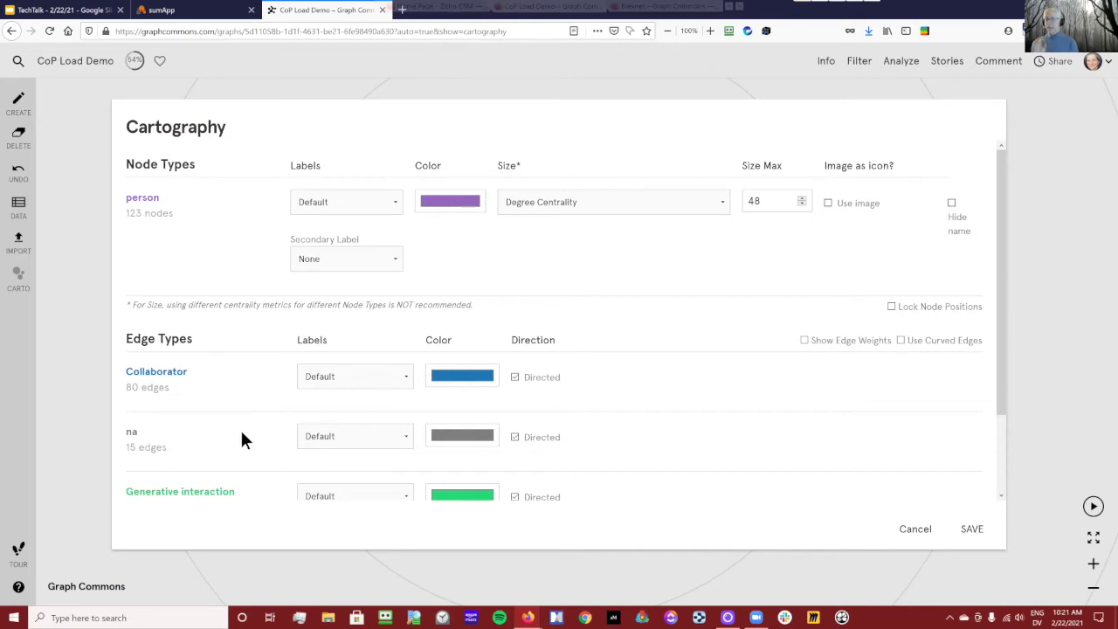
pyautogui.scroll(-2, 225, 441)
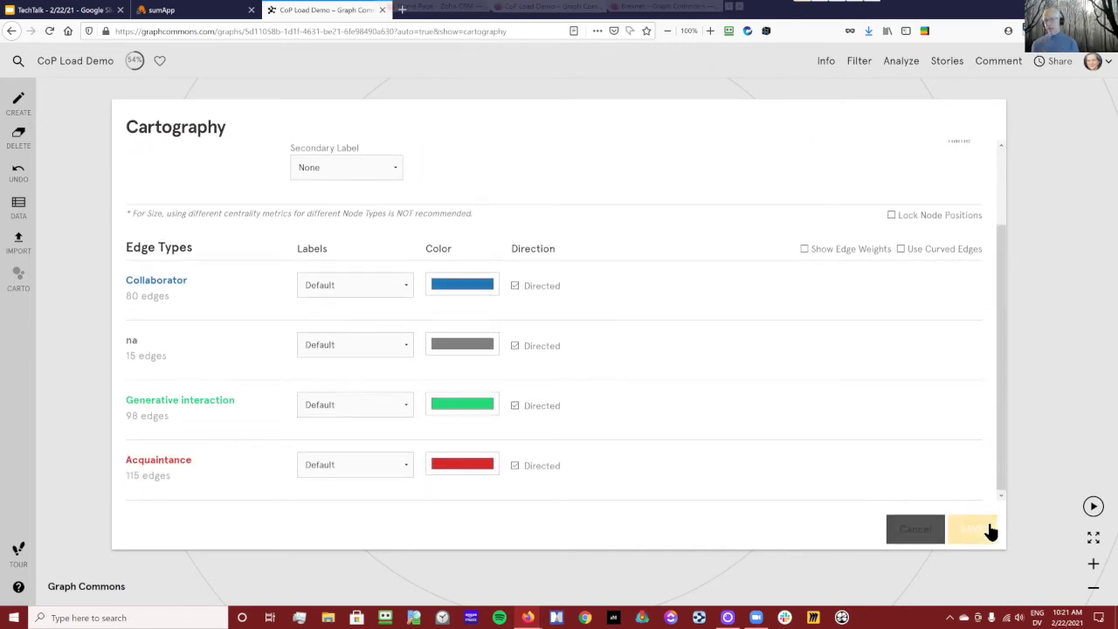
pyautogui.click(915, 531)
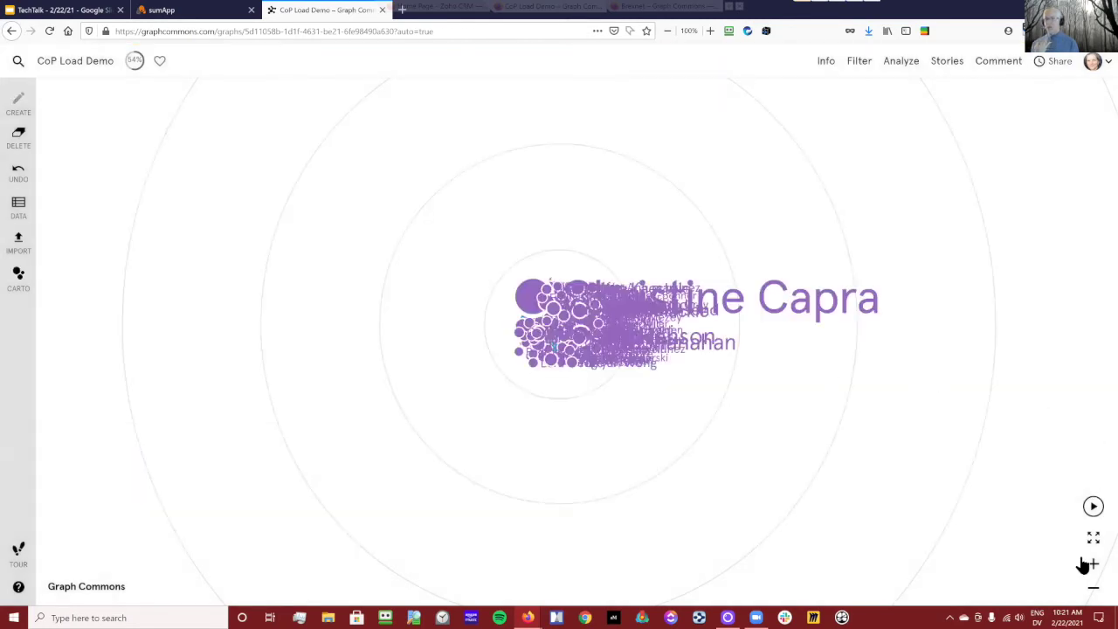
# - Run the layout to spread the clustered nodes apart and bring the whole network into view
pyautogui.click(1092, 506)
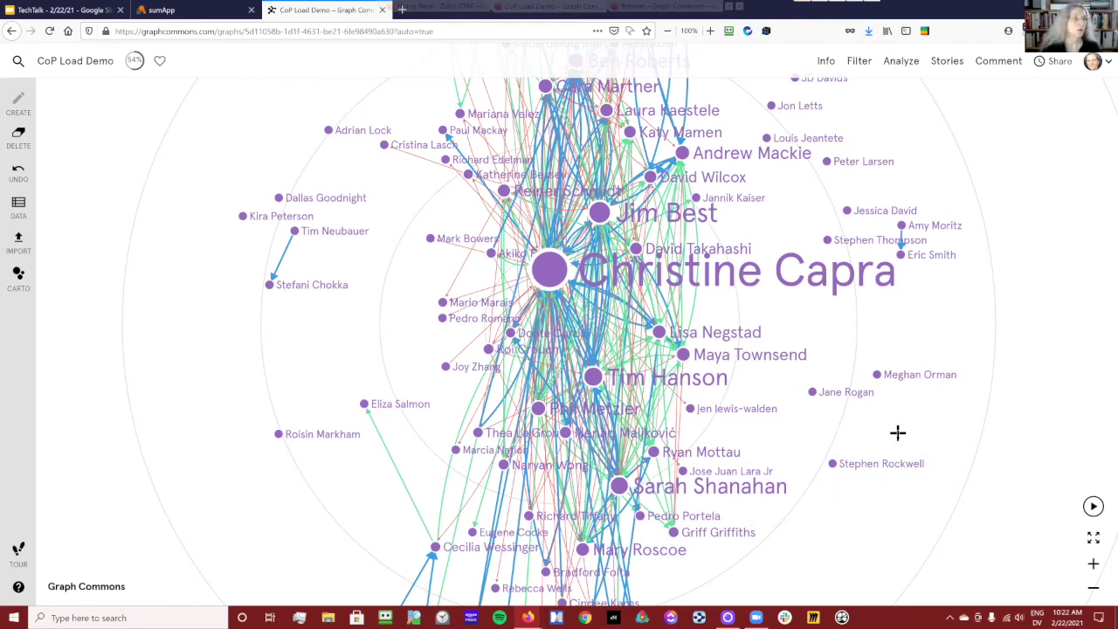
pyautogui.scroll(-2, 903, 441)
pyautogui.scroll(-1, 771, 254)
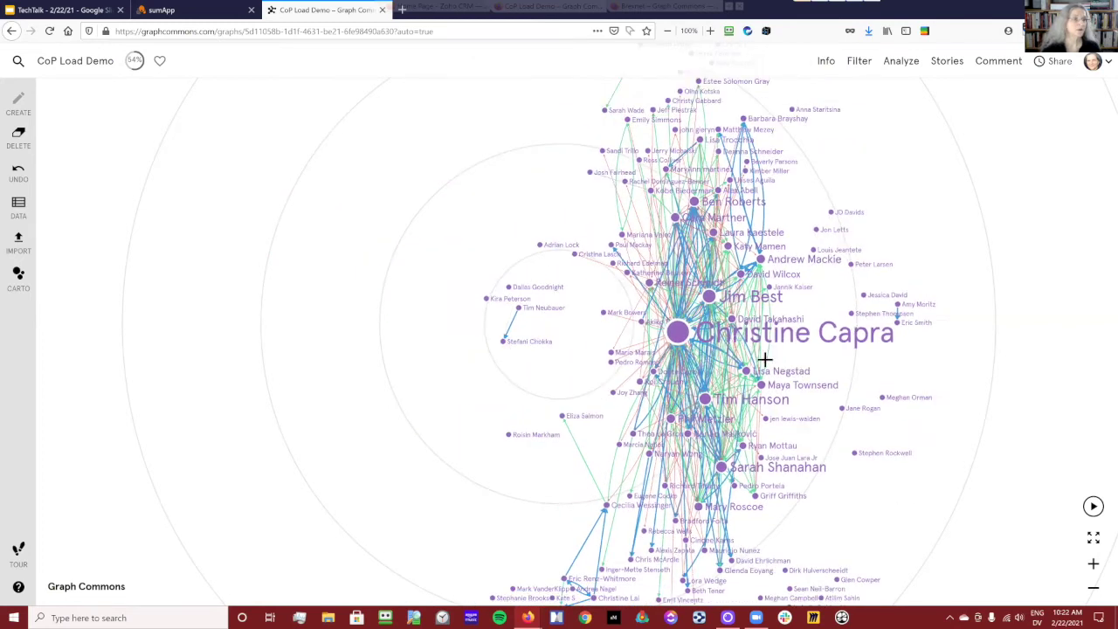
pyautogui.scroll(-2, 219, 249)
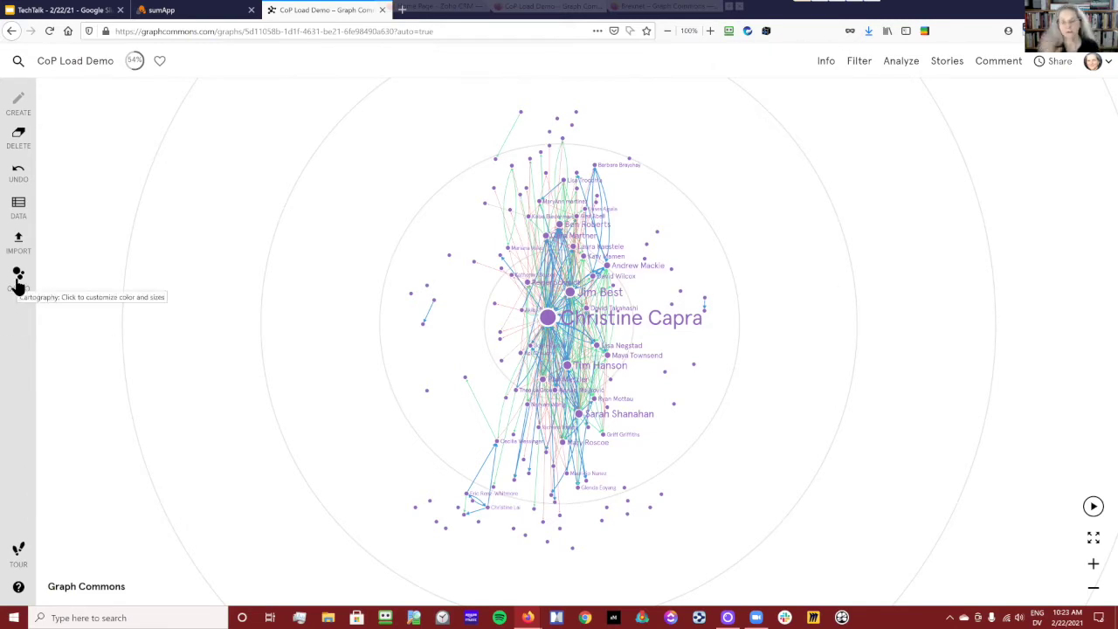
# - Run the cluster analysis on the graph with a clustering resolution of 1
pyautogui.click(900, 74)
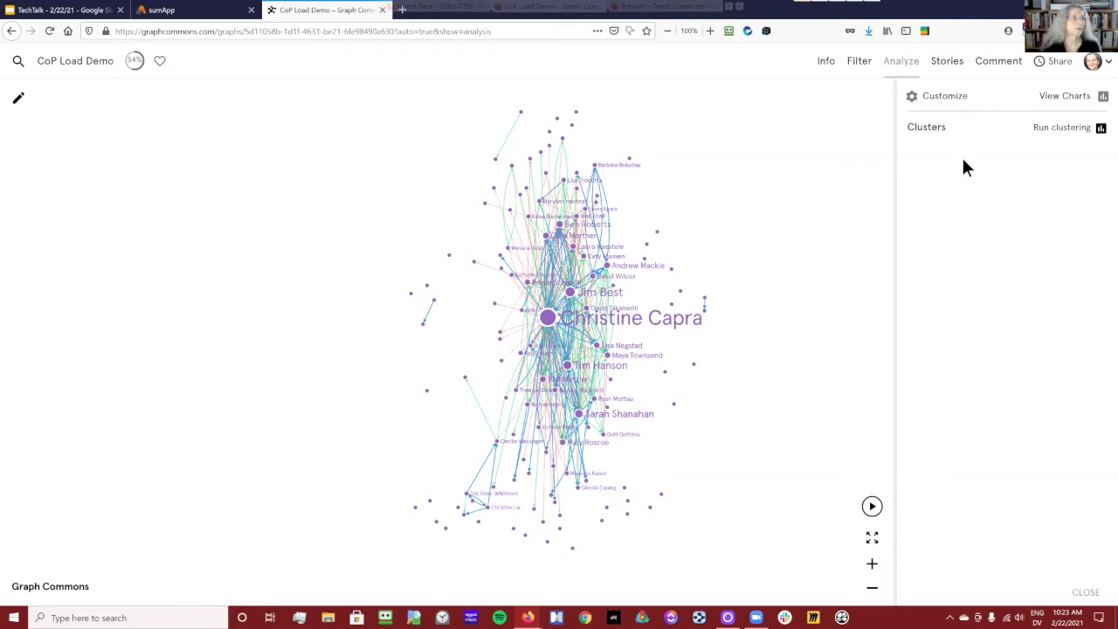
pyautogui.click(1065, 133)
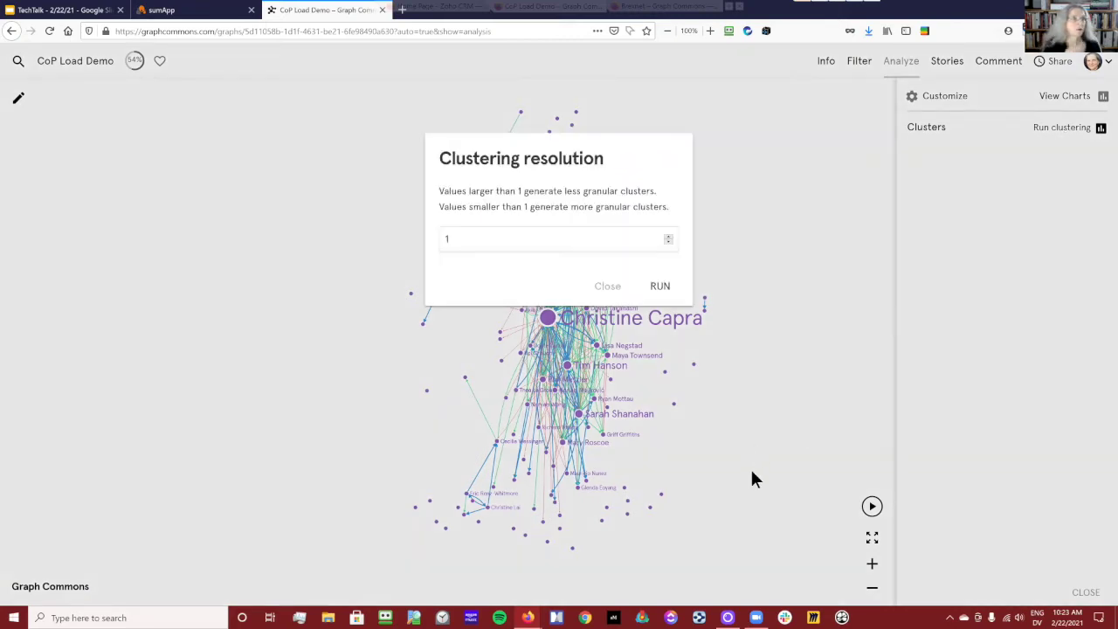
pyautogui.click(651, 288)
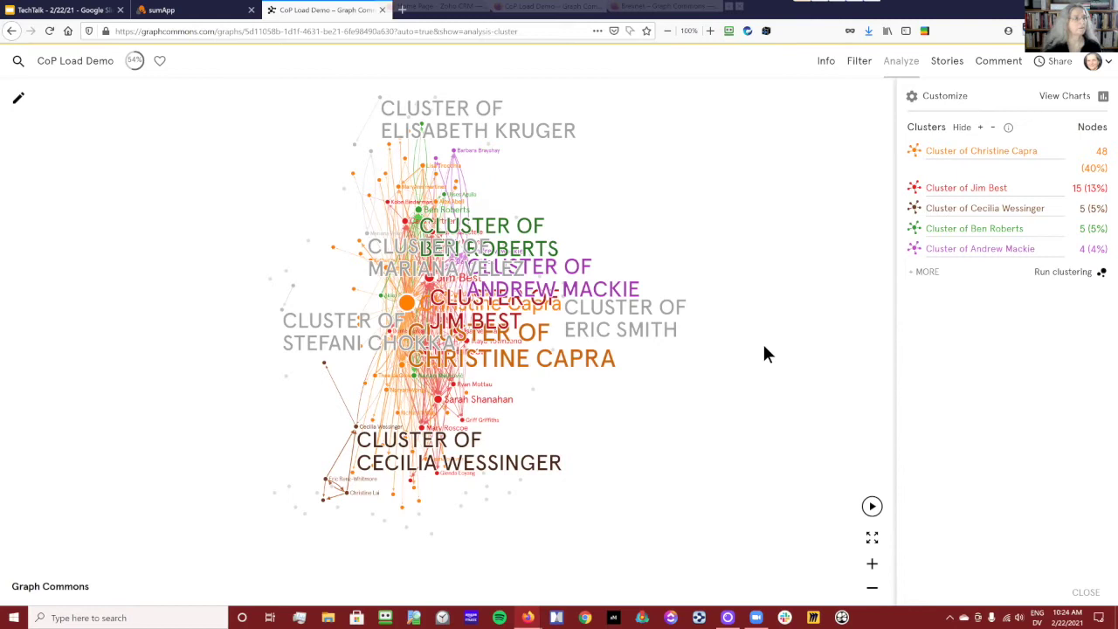
# - Expand the list to show all clusters and reduce the size of the cluster labels on the map
pyautogui.click(923, 275)
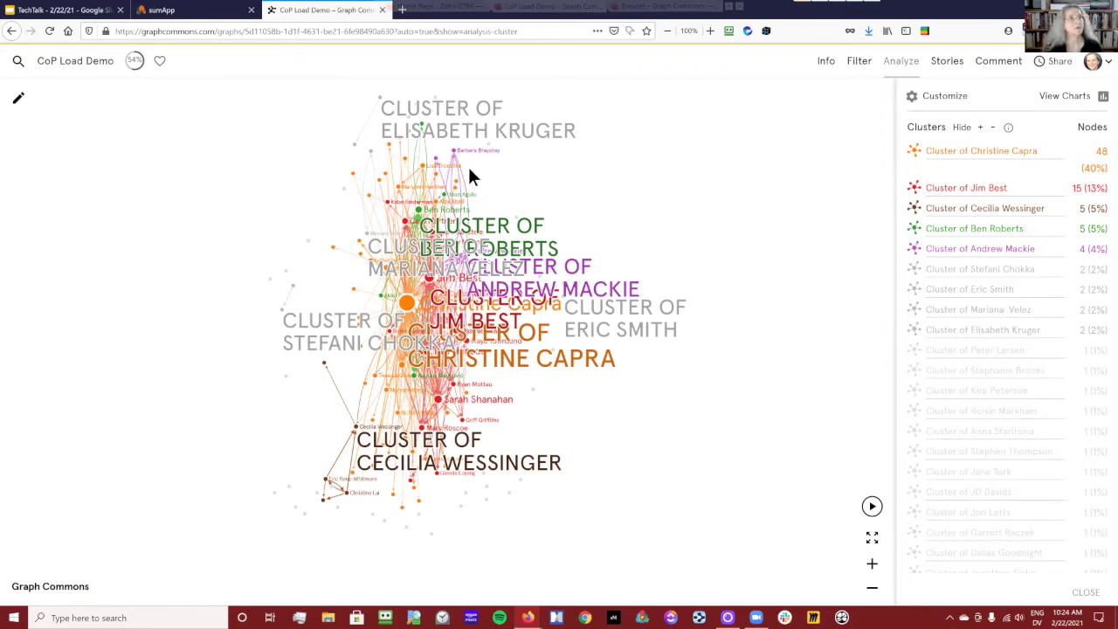
pyautogui.moveTo(409, 306)
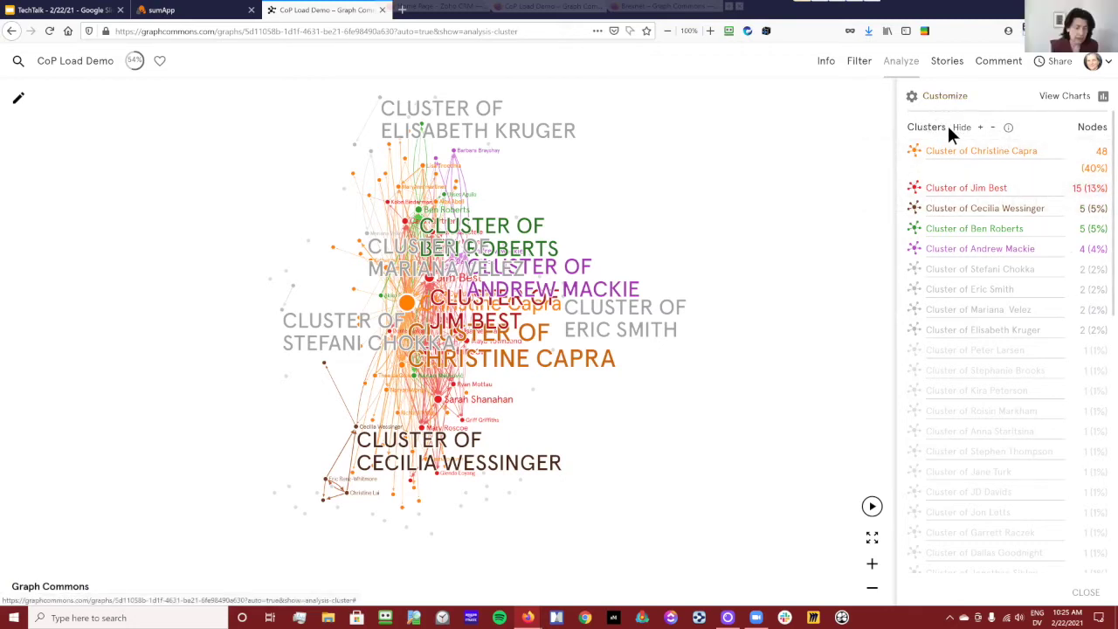
pyautogui.click(992, 129)
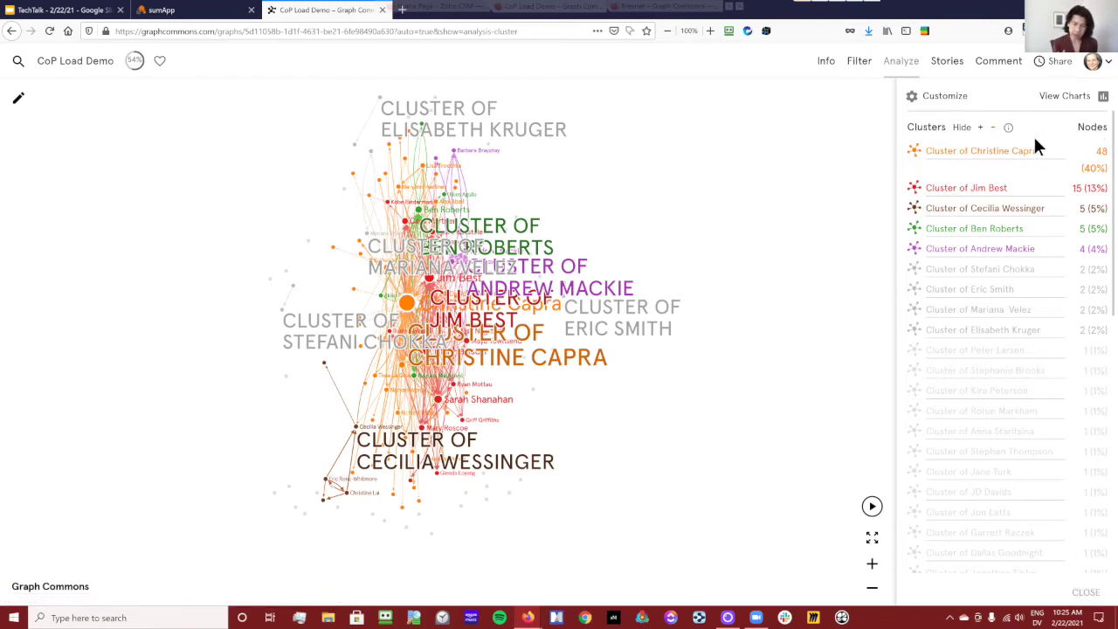
# - Leave the cluster view by selecting the largest person node and highlight its connections outside edit mode
pyautogui.click(408, 305)
pyautogui.rightClick(409, 312)
pyautogui.press('Escape')
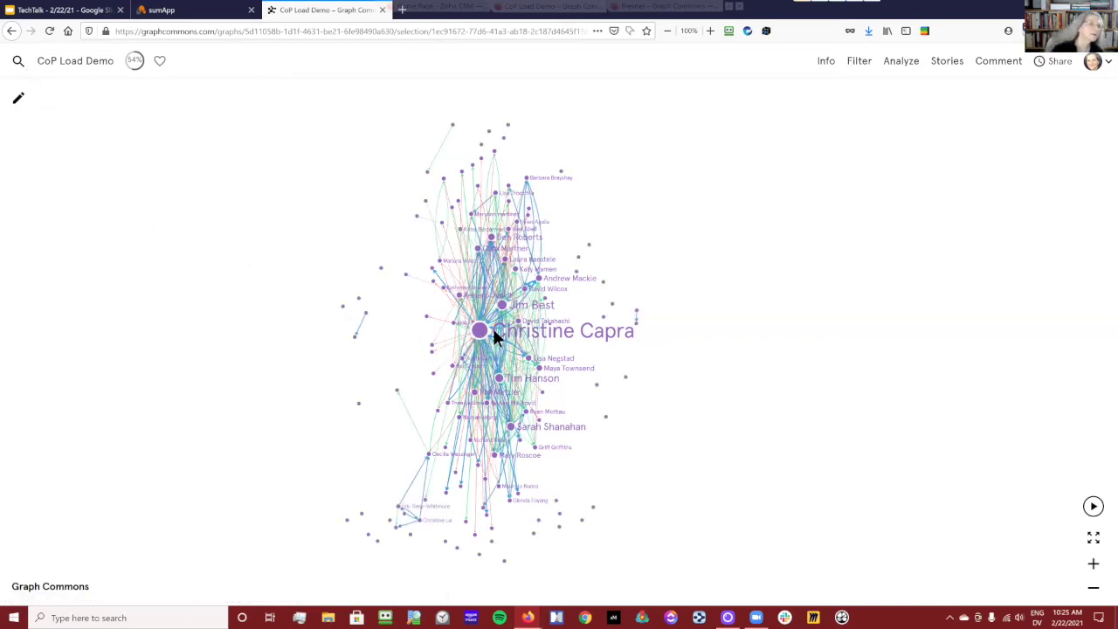
pyautogui.moveTo(478, 338)
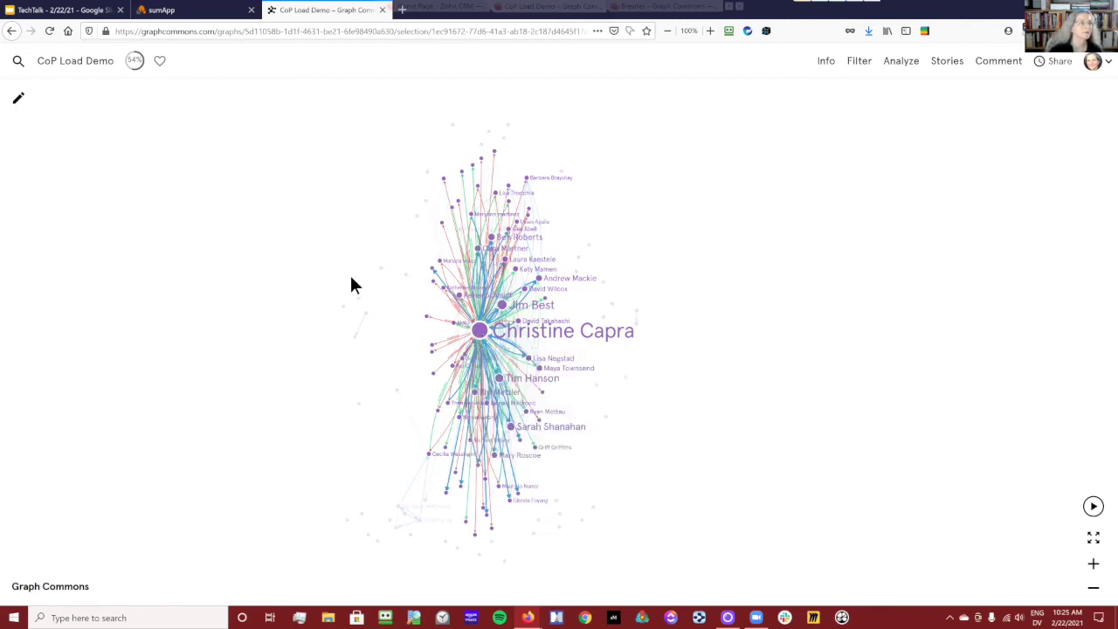
pyautogui.click(20, 99)
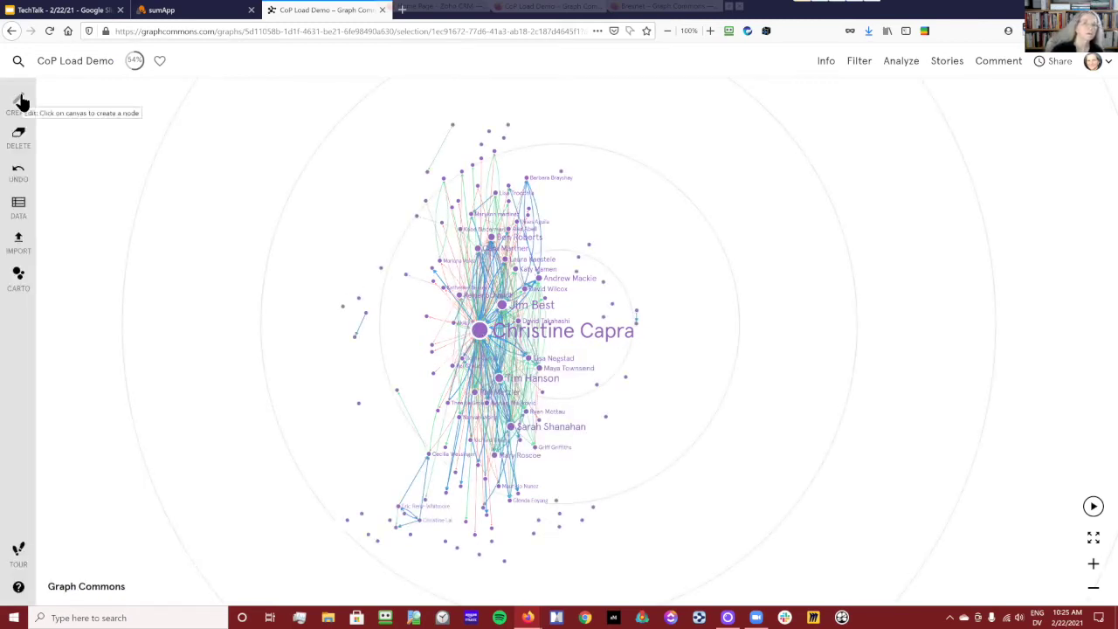
pyautogui.click(22, 102)
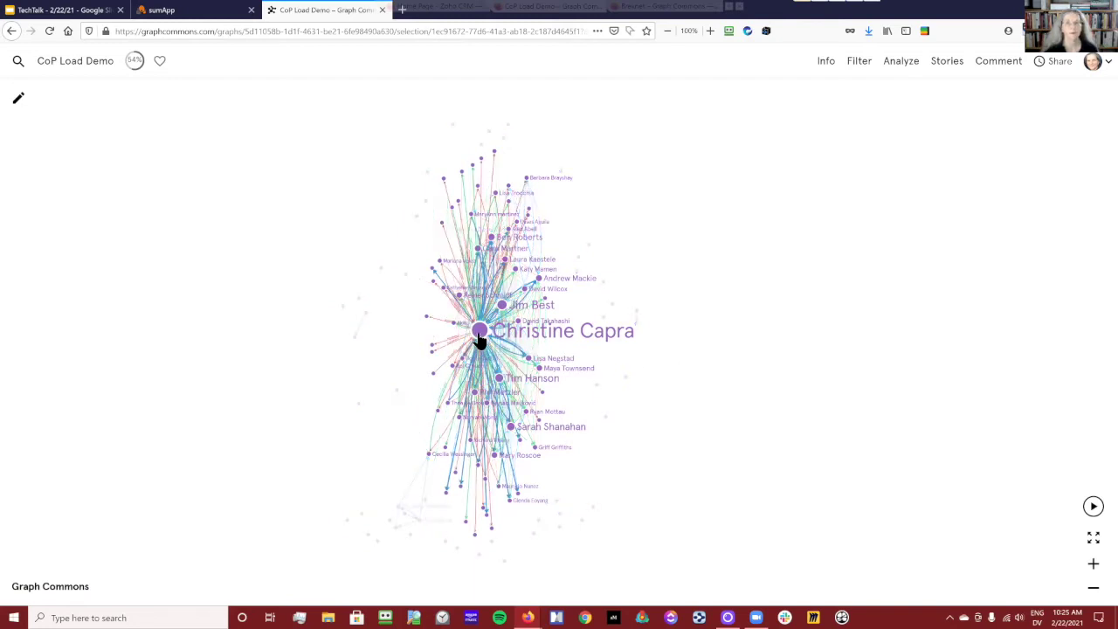
# - Open the full details of the largest person node from its preview card and read through its properties
pyautogui.moveTo(480, 341)
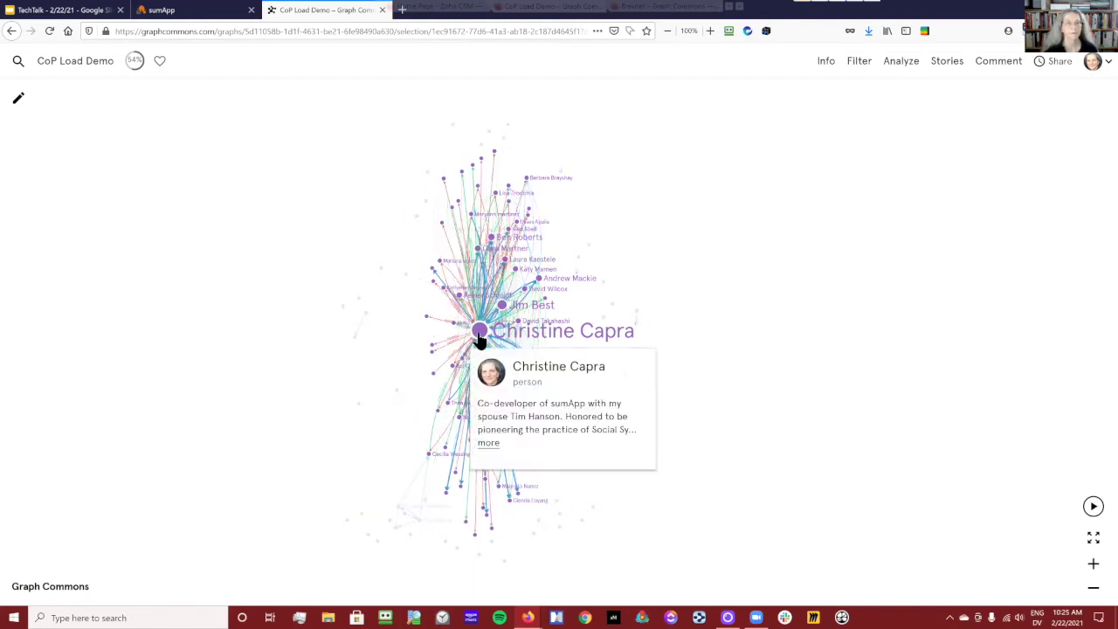
pyautogui.click(487, 443)
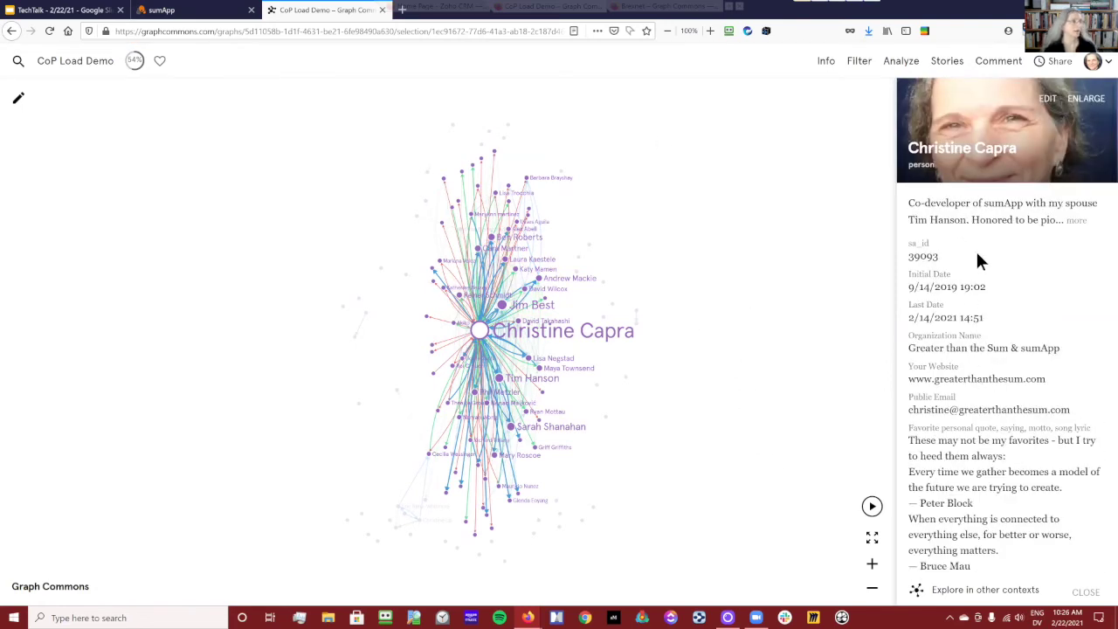
pyautogui.scroll(-10, 977, 255)
pyautogui.scroll(10, 977, 254)
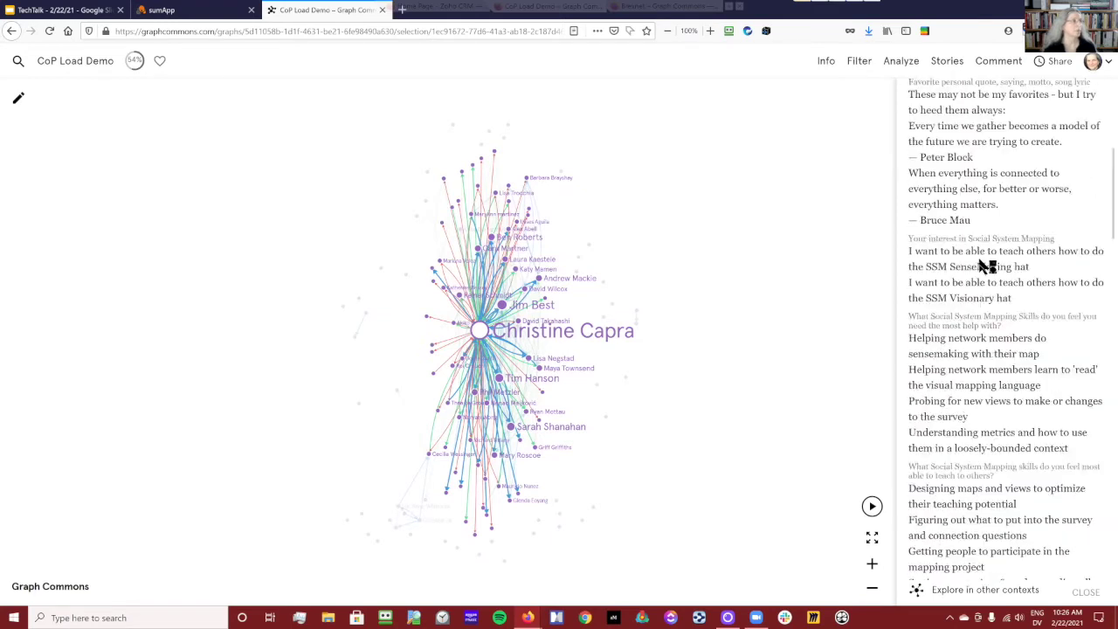
# - Enlarge the largest person node's profile and examine all its properties and its connected people by edge type
pyautogui.click(1087, 99)
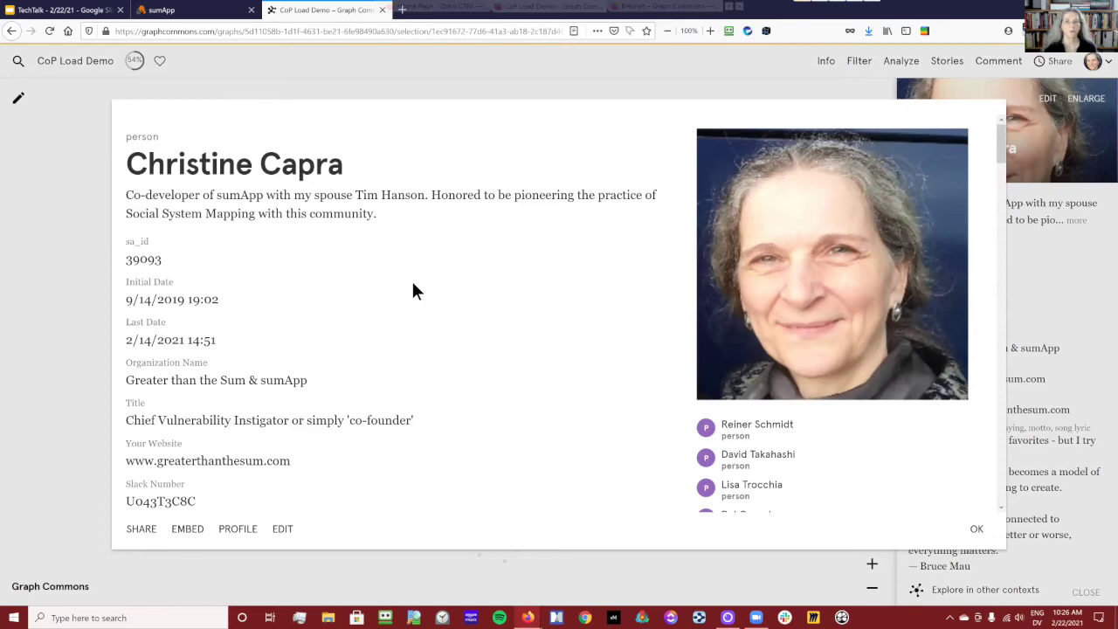
pyautogui.scroll(-10, 413, 284)
pyautogui.scroll(-7, 413, 284)
pyautogui.scroll(9, 413, 280)
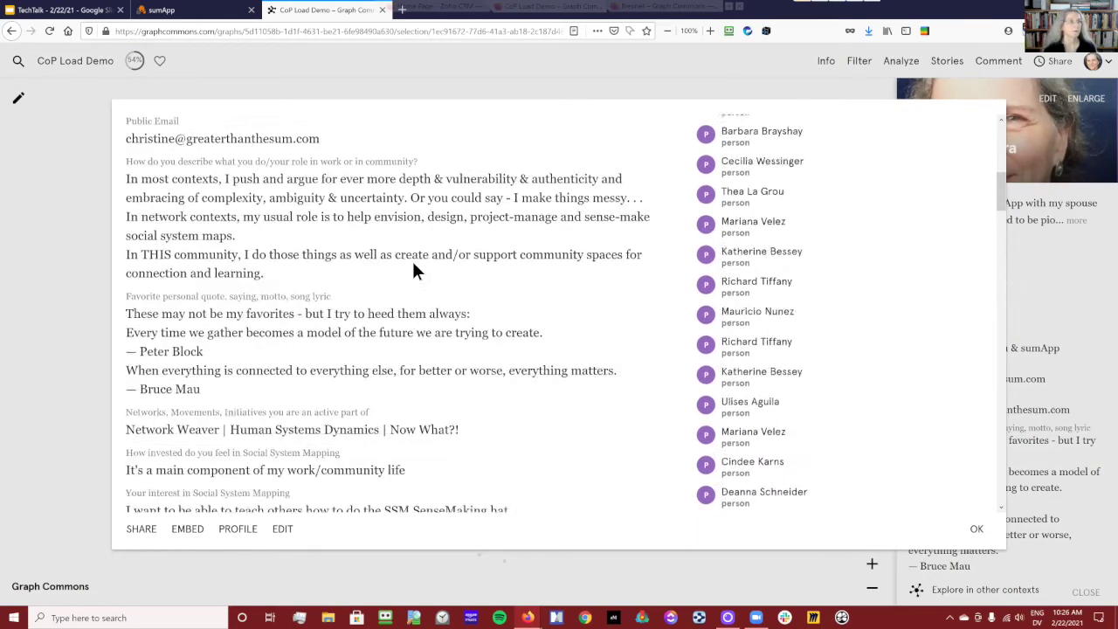
pyautogui.scroll(5, 414, 271)
pyautogui.scroll(-12, 794, 426)
pyautogui.scroll(-6, 494, 380)
pyautogui.scroll(3, 286, 295)
pyautogui.scroll(10, 303, 323)
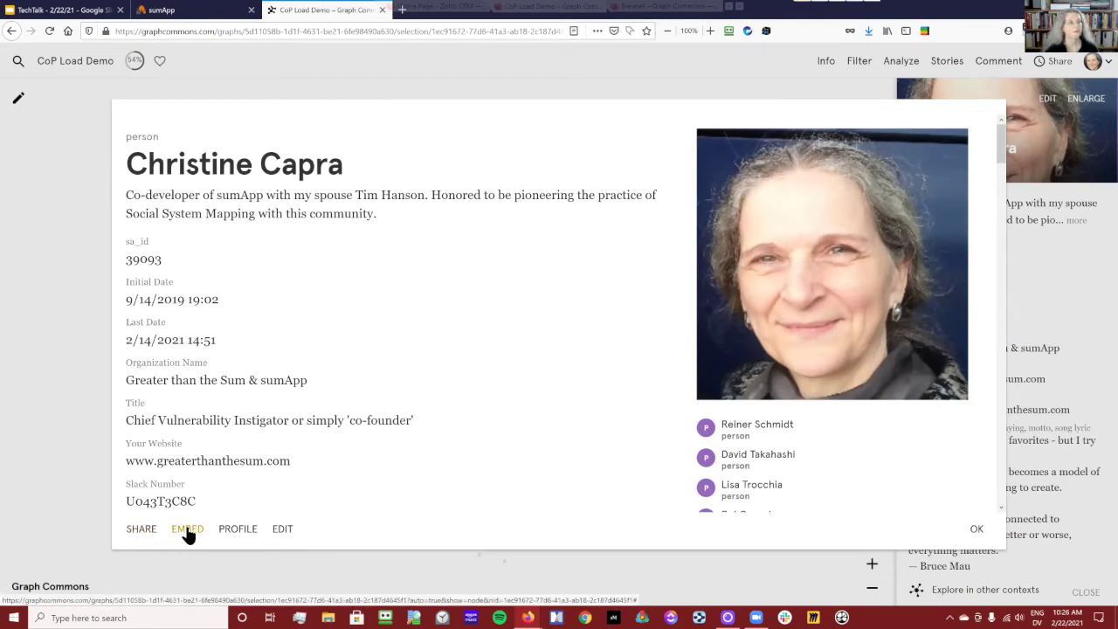
pyautogui.scroll(-15, 421, 382)
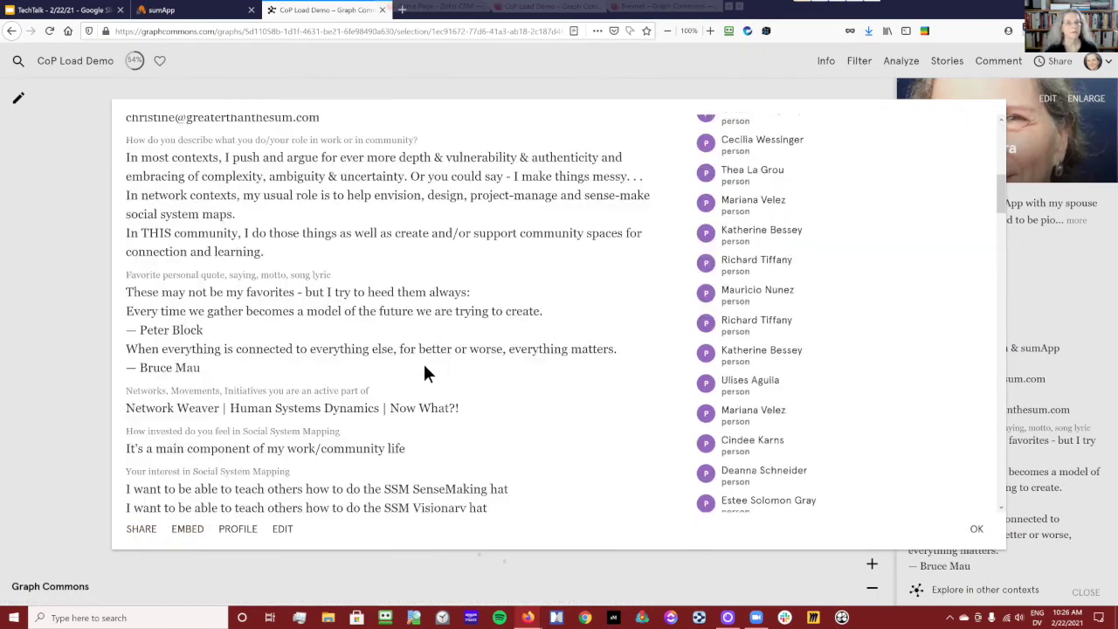
pyautogui.scroll(-10, 433, 373)
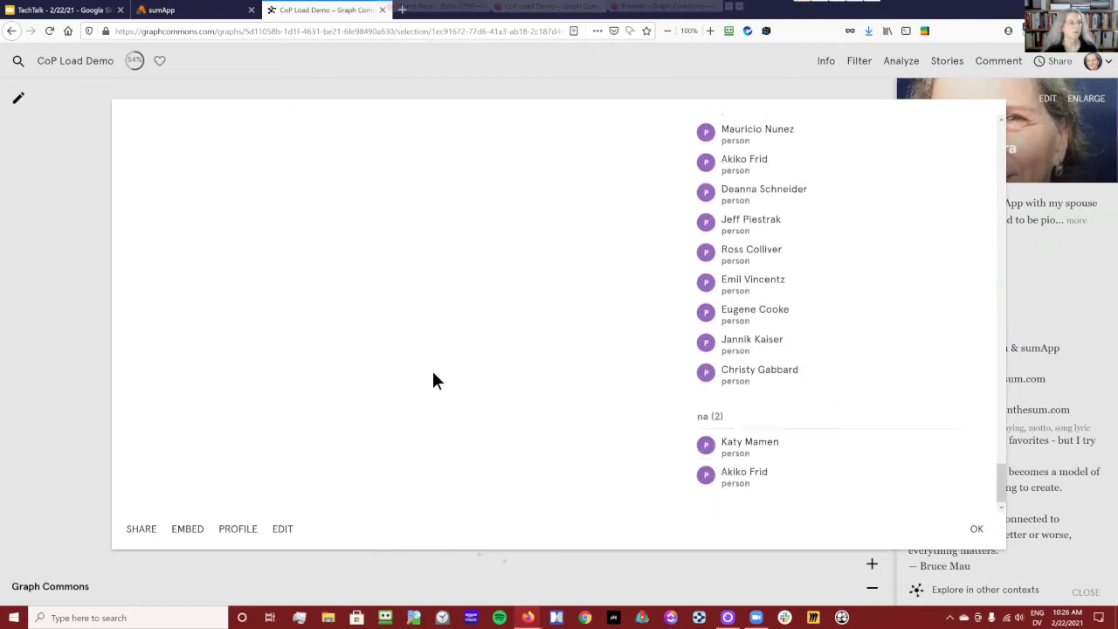
# - Open the largest person node's full profile page from the enlarged profile and read through its properties and connections
pyautogui.scroll(3, 434, 375)
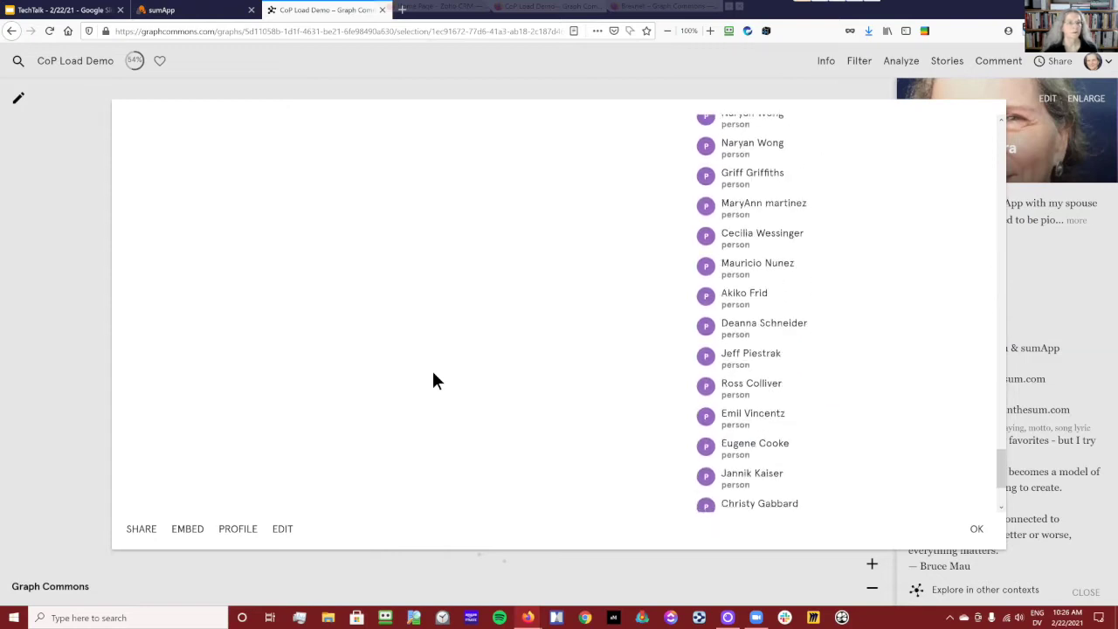
pyautogui.click(238, 530)
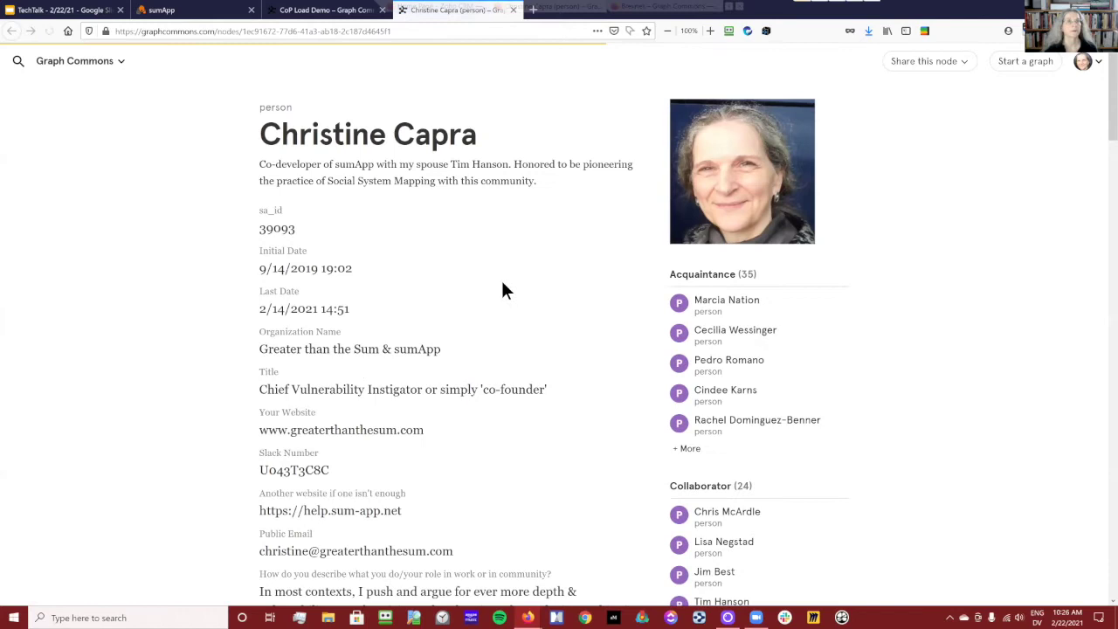
pyautogui.scroll(-2, 514, 309)
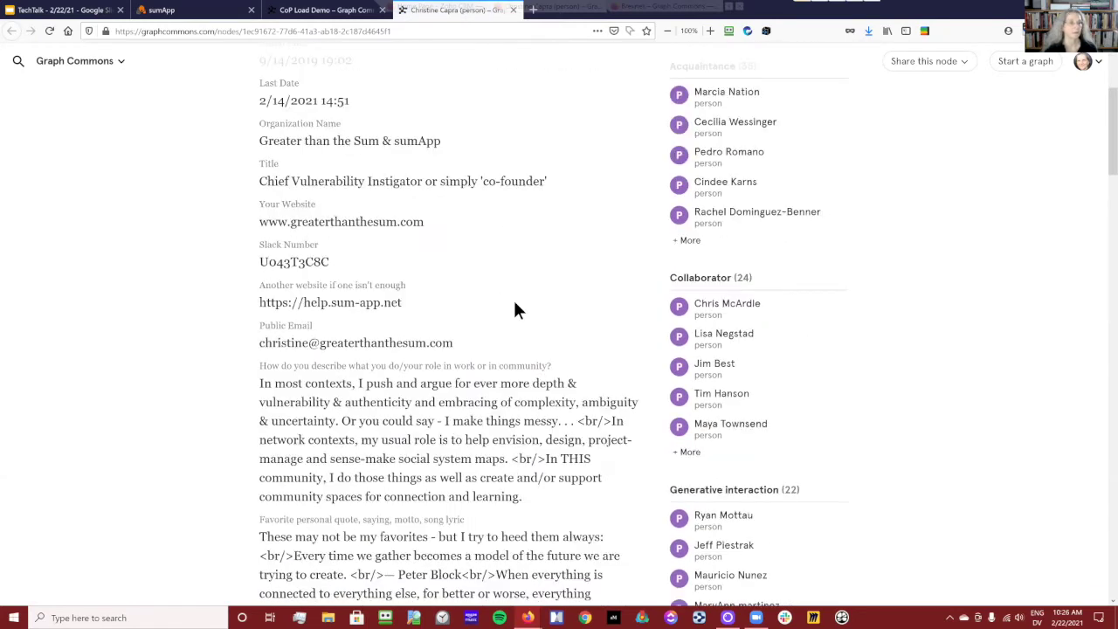
pyautogui.scroll(-12, 514, 310)
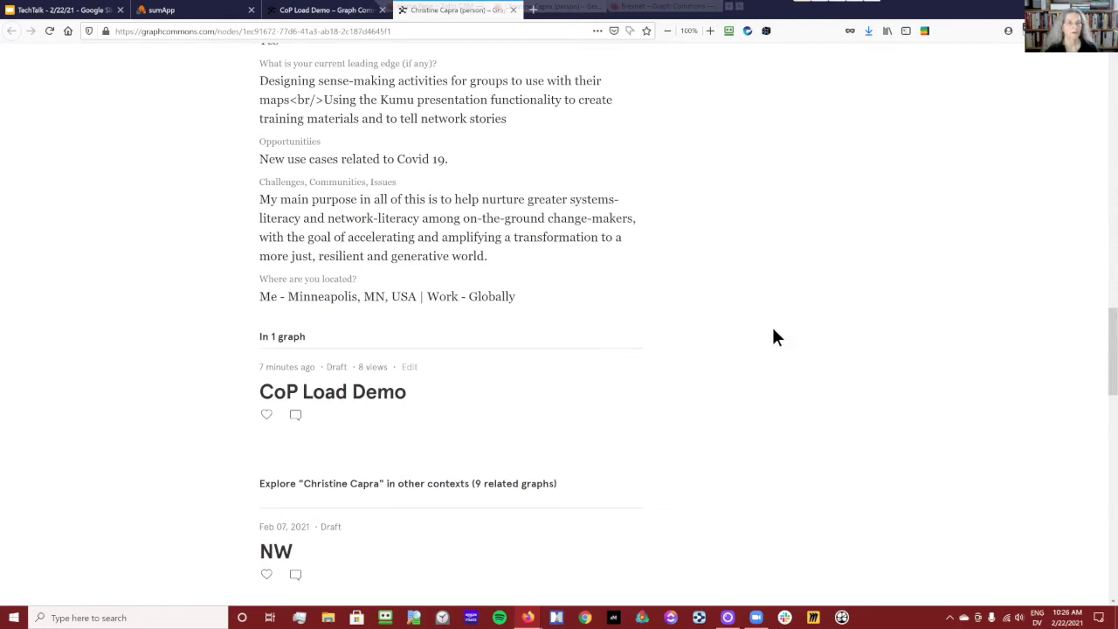
pyautogui.scroll(1, 751, 341)
pyautogui.scroll(4, 471, 131)
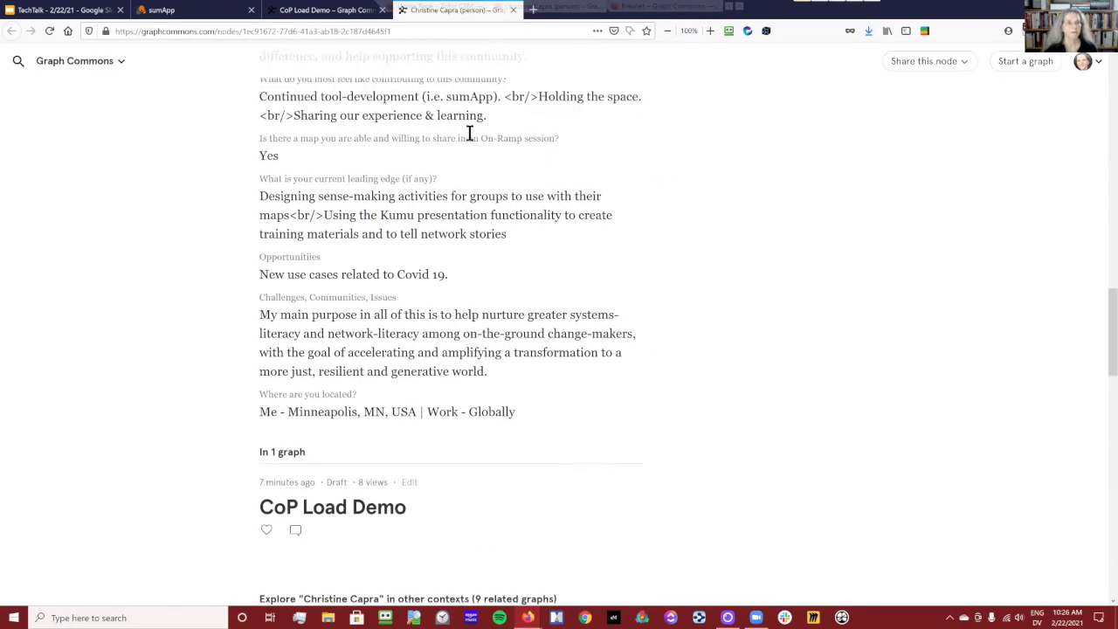
pyautogui.scroll(-3, 315, 297)
pyautogui.scroll(-3, 466, 345)
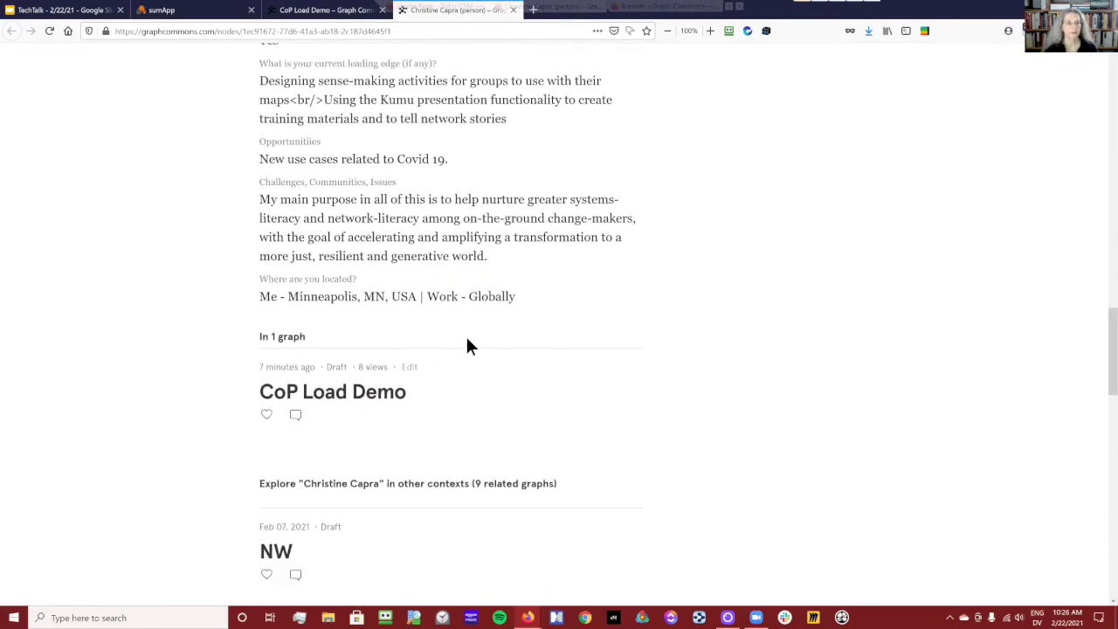
# - Review the related graphs listed on the person's profile page, open ccImport Test, and view the person's details in that graph
pyautogui.scroll(-1, 244, 410)
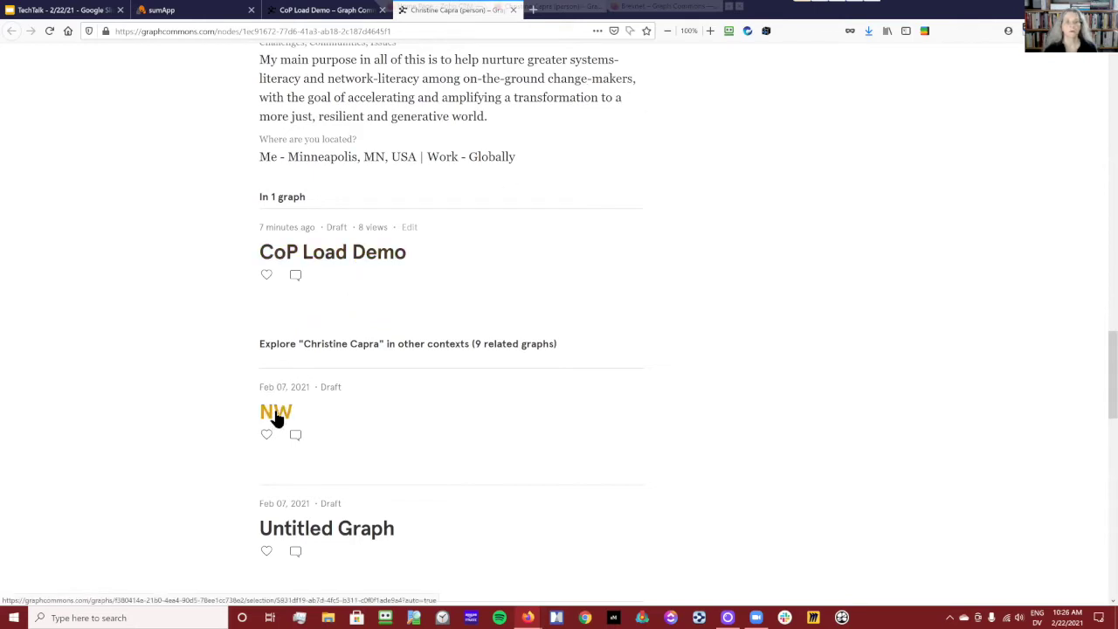
pyautogui.scroll(-2, 297, 401)
pyautogui.scroll(-3, 393, 384)
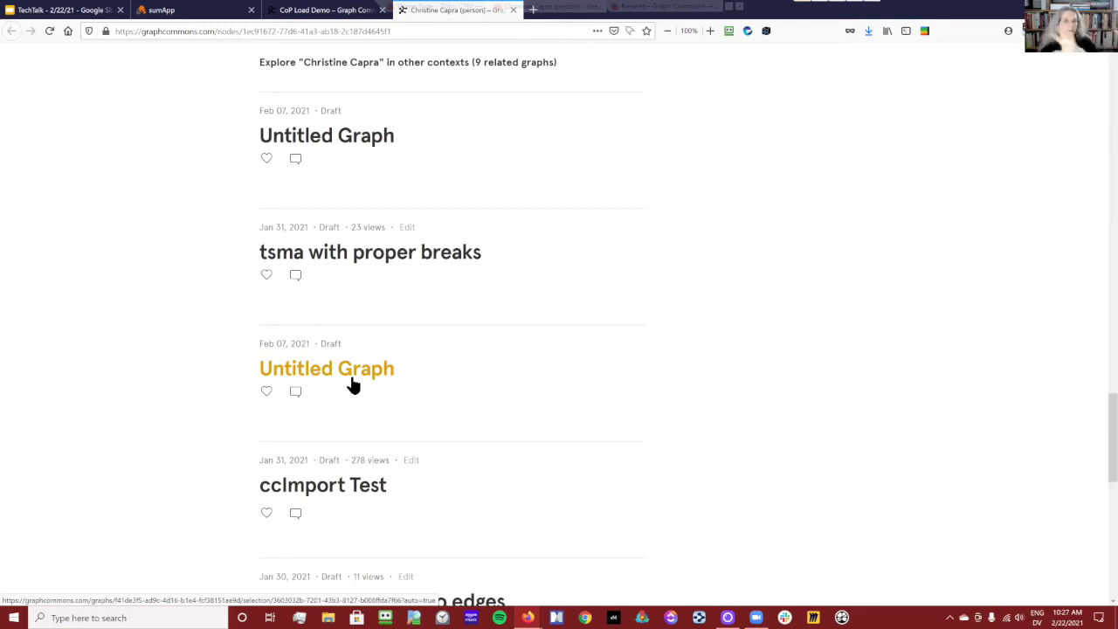
pyautogui.scroll(-3, 581, 385)
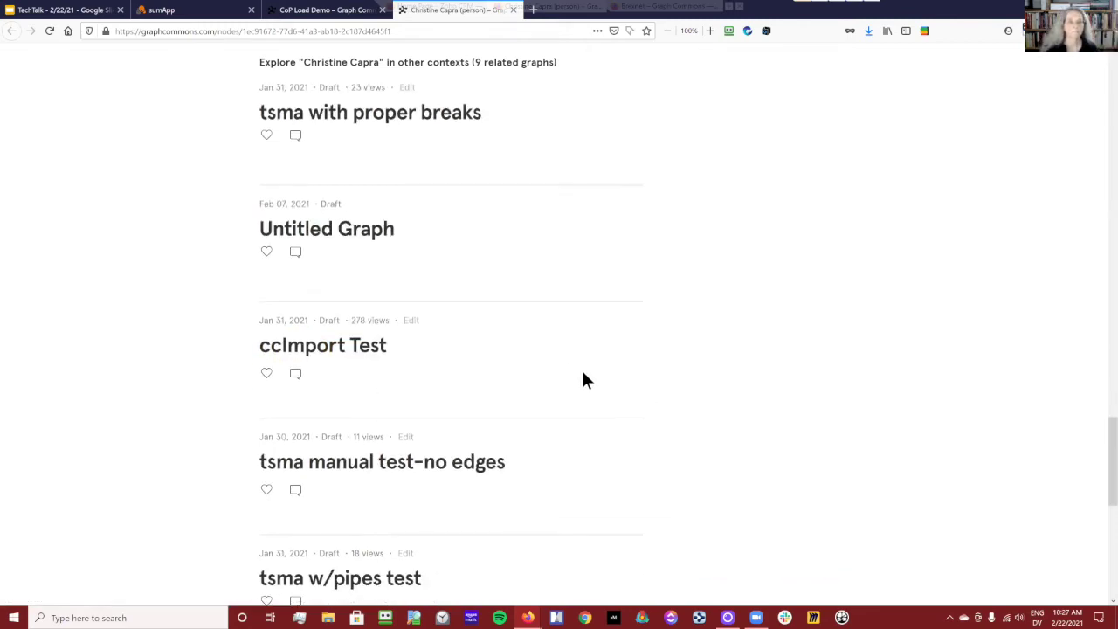
pyautogui.click(358, 349)
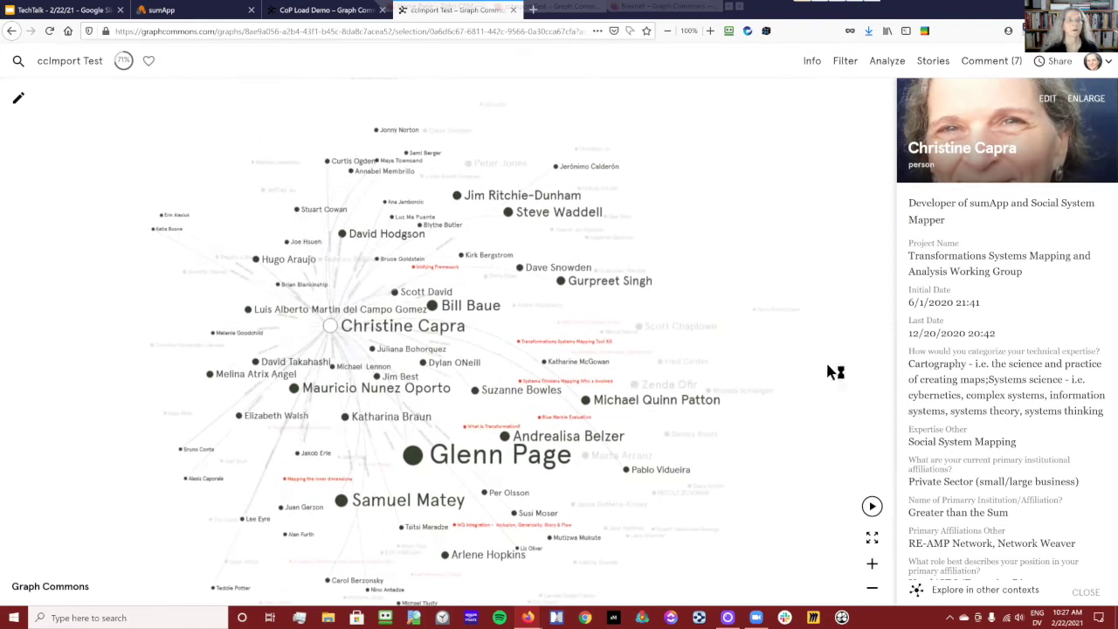
pyautogui.scroll(-2, 917, 297)
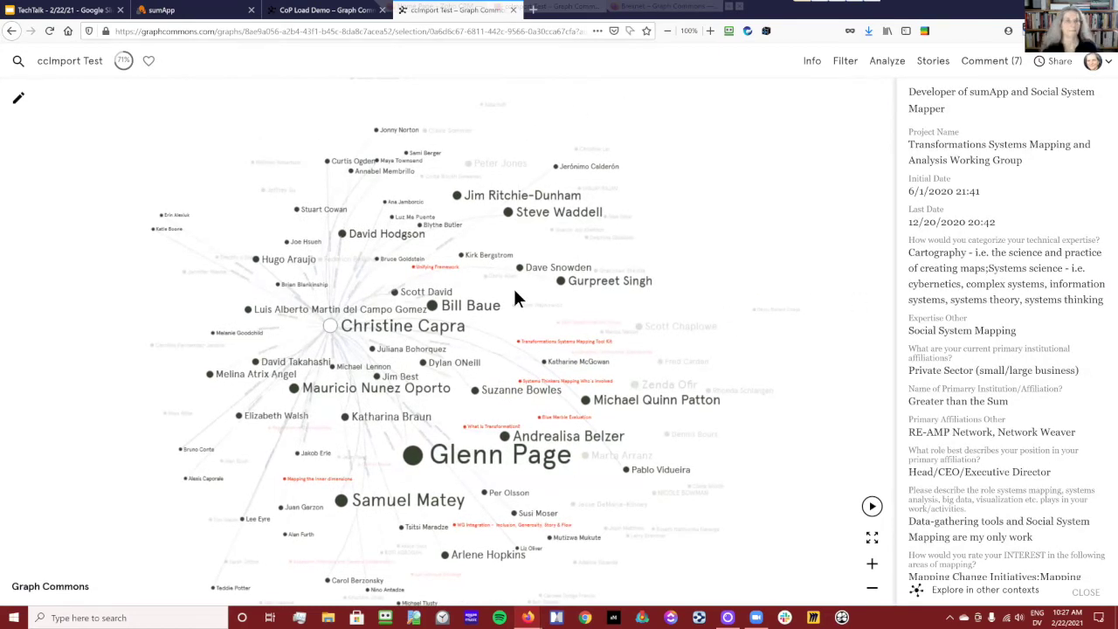
# - Return to the CoP Load Demo graph and close the person's enlarged profile and details to show the whole map
pyautogui.click(214, 10)
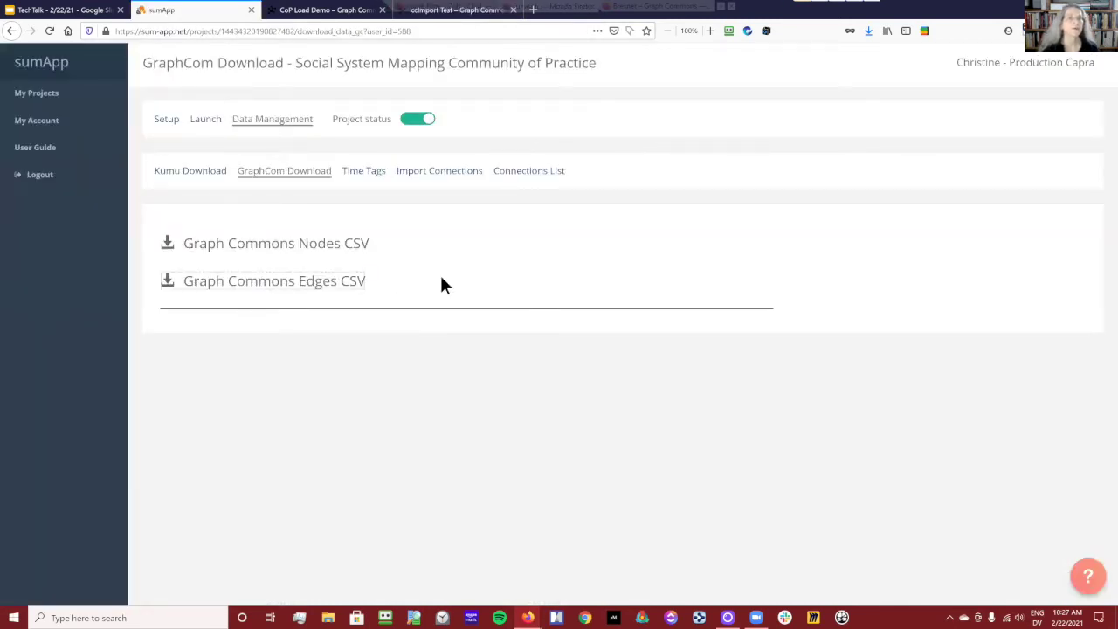
pyautogui.click(323, 11)
pyautogui.click(976, 528)
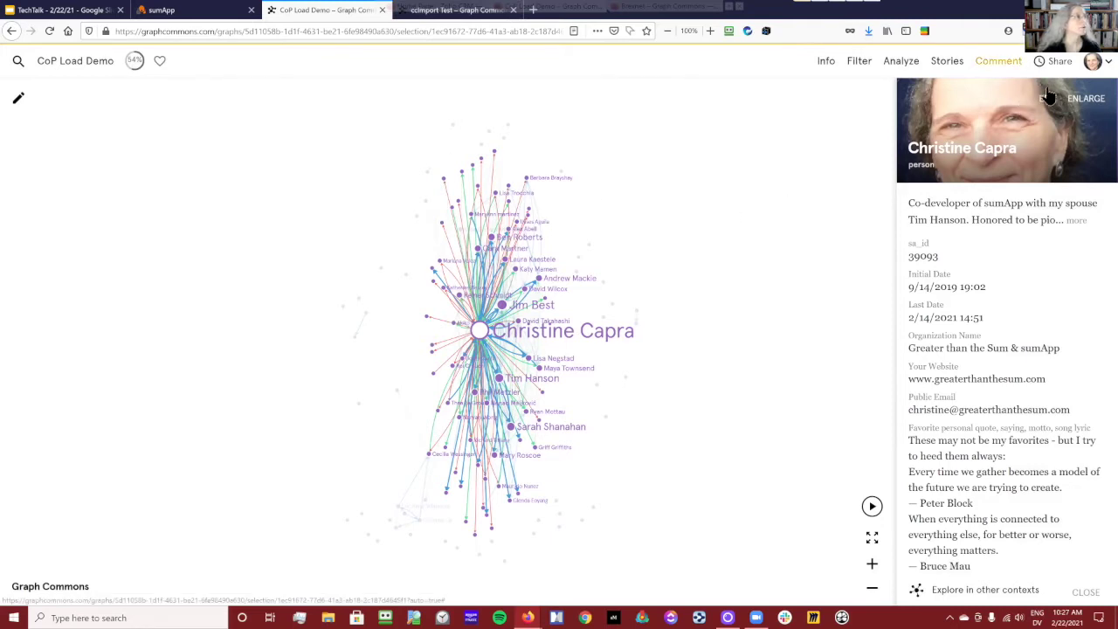
pyautogui.click(1076, 588)
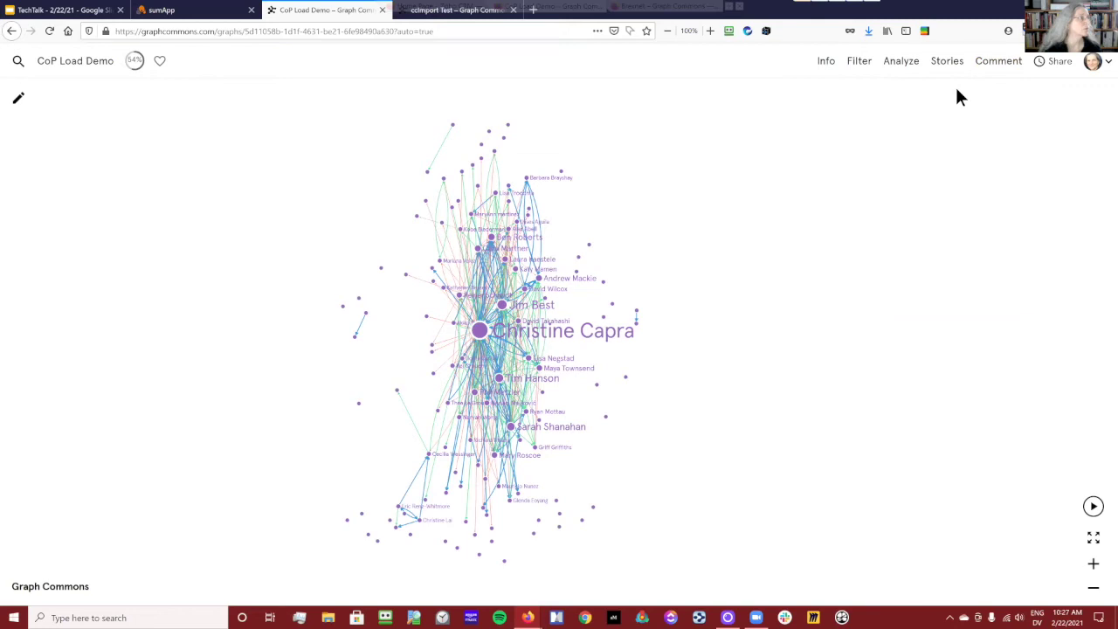
# - Get the interactive embed code for the CoP Load Demo graph from its sharing options and copy the full iframe code
pyautogui.click(1059, 61)
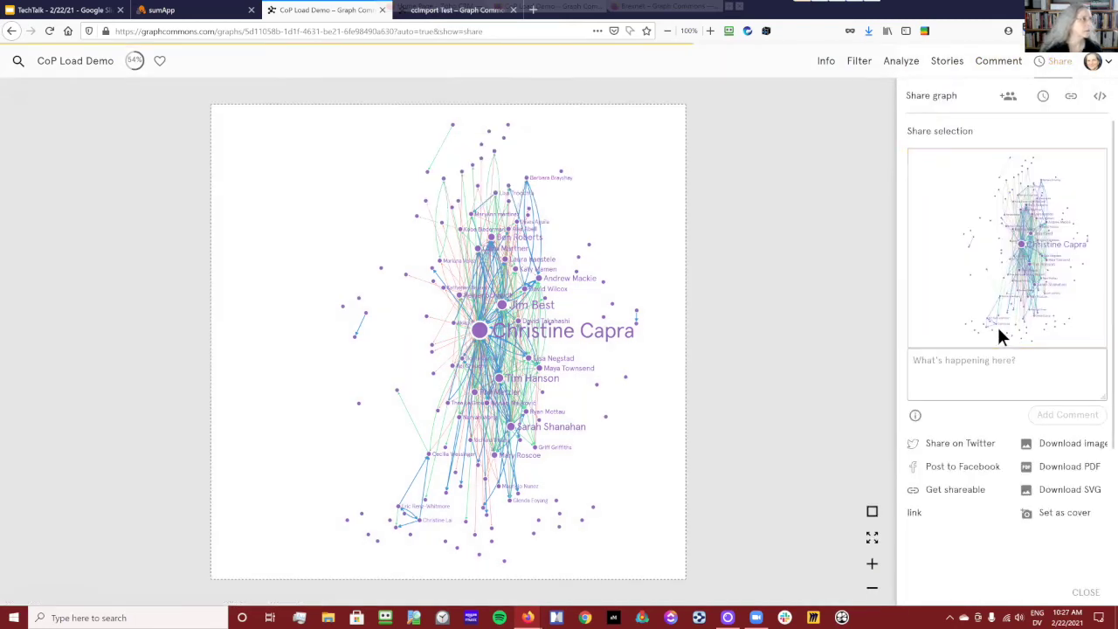
pyautogui.click(1099, 98)
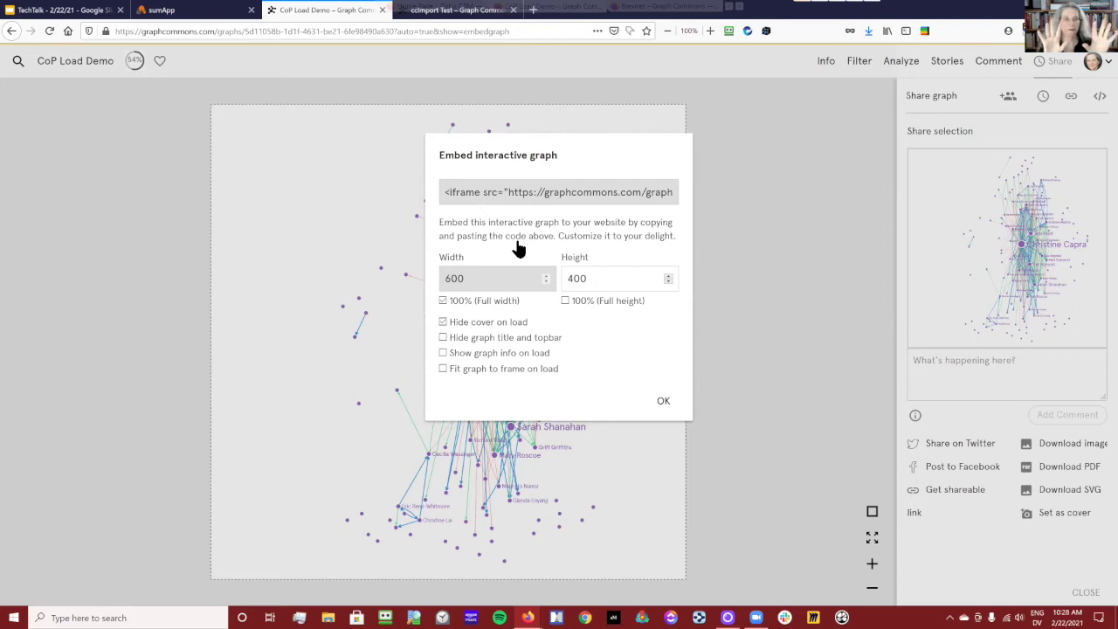
pyautogui.click(444, 192)
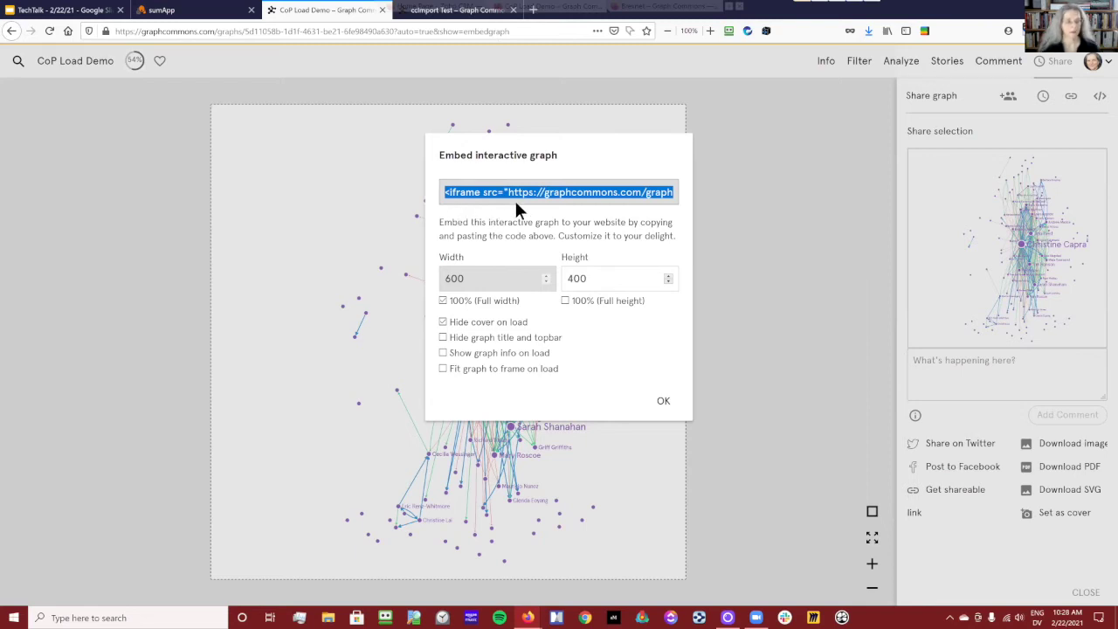
pyautogui.press('End')
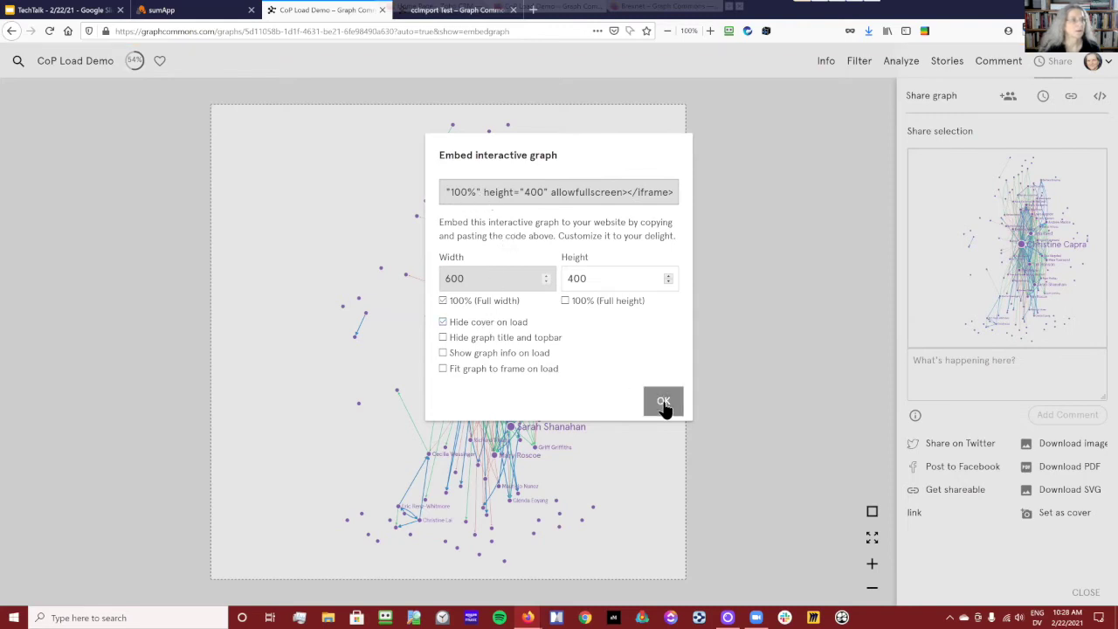
pyautogui.click(1097, 98)
pyautogui.click(1099, 95)
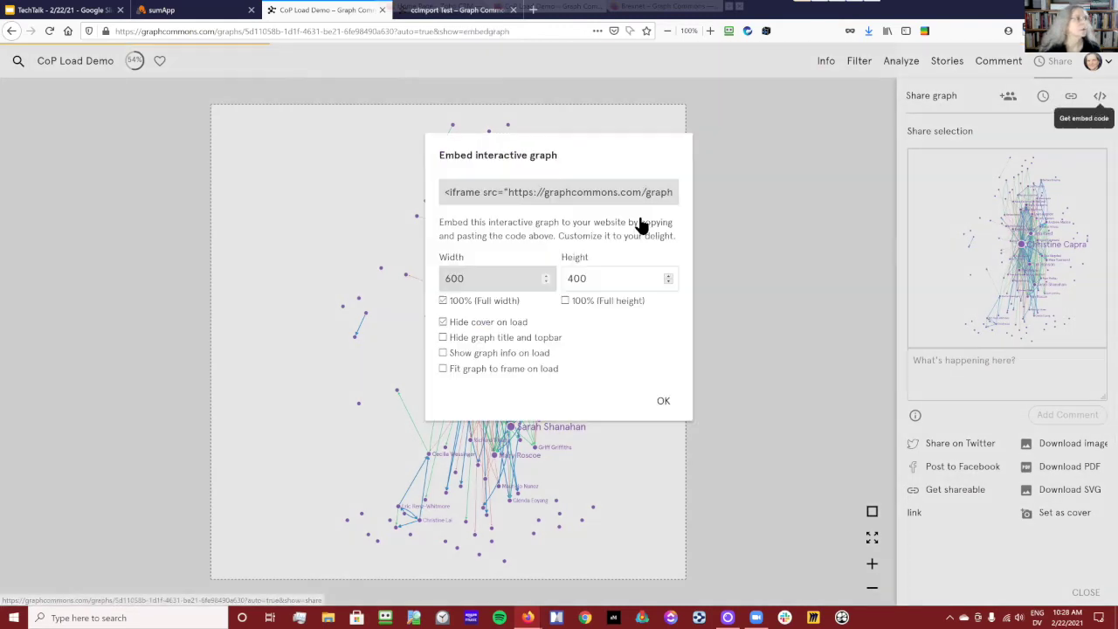
pyautogui.click(487, 193)
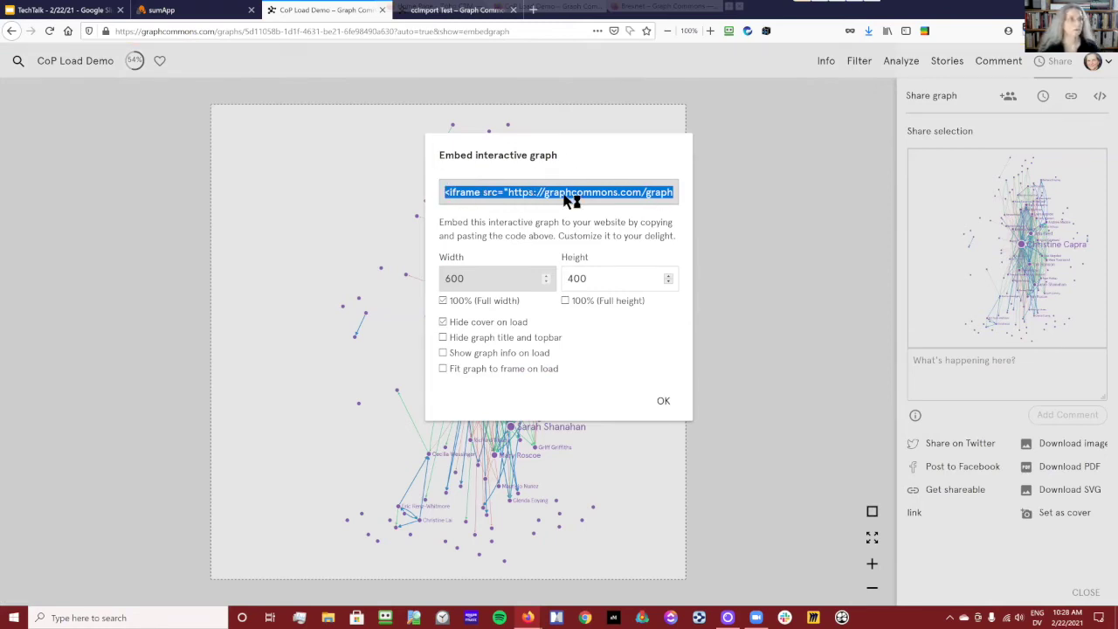
# - Switch to sumApp and open the project's Define settings, going to the Map 1 and Map 2 embed link settings
pyautogui.click(163, 10)
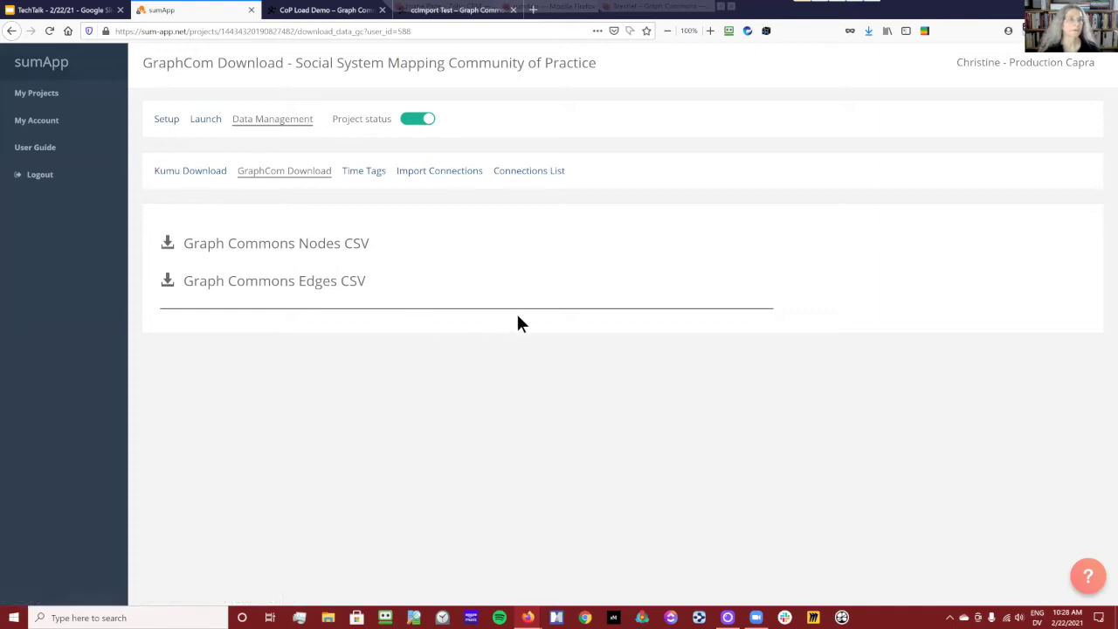
pyautogui.click(167, 123)
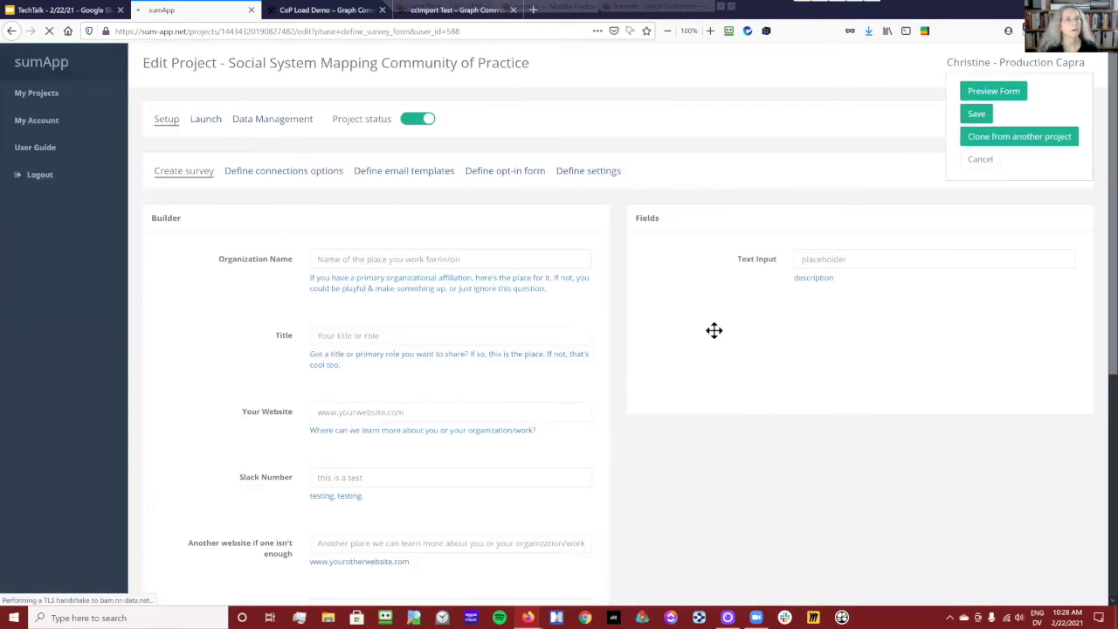
pyautogui.click(589, 170)
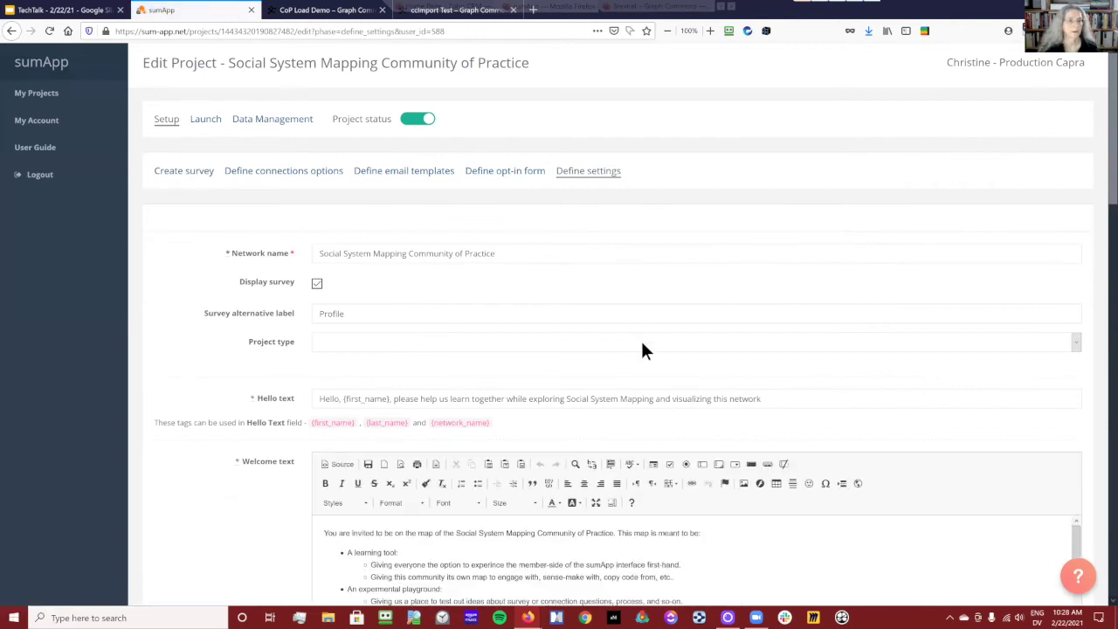
pyautogui.scroll(-4, 306, 381)
pyautogui.scroll(-10, 226, 386)
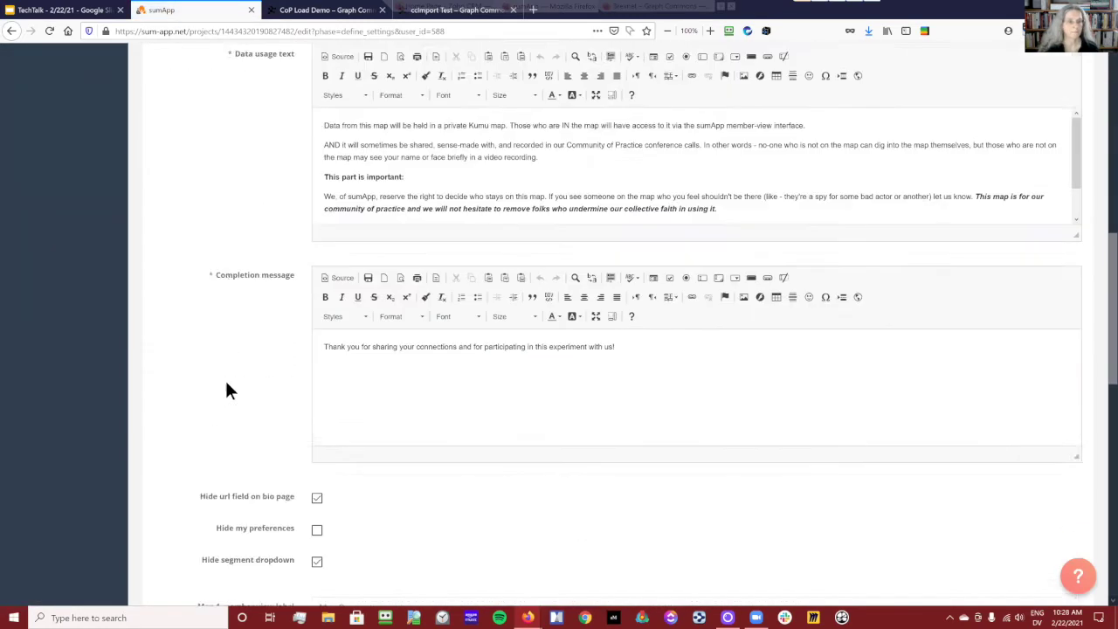
pyautogui.scroll(-4, 225, 387)
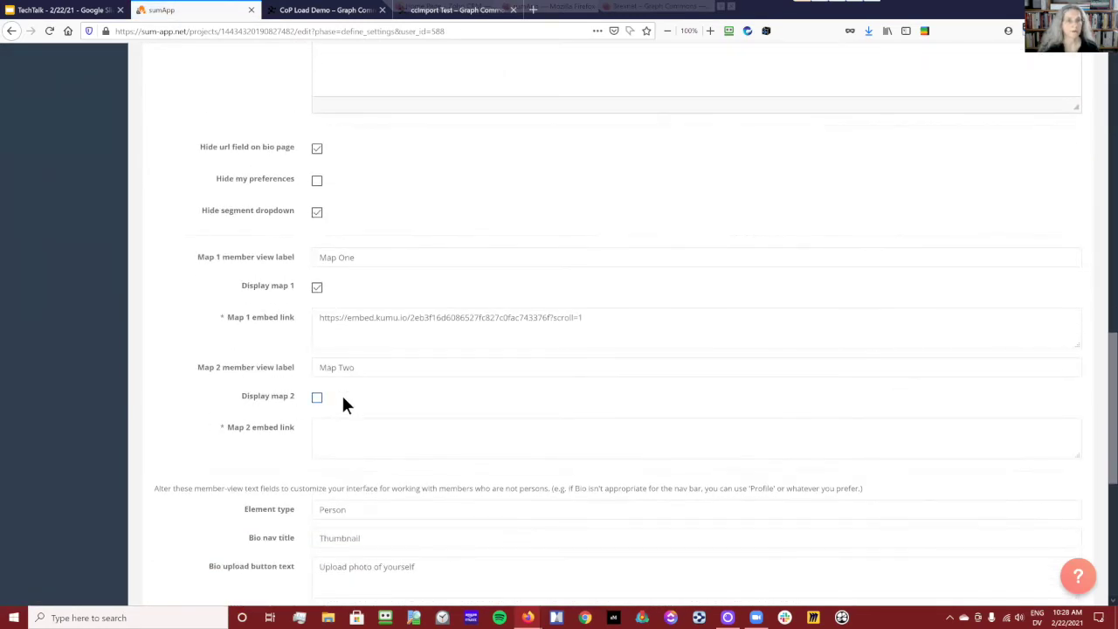
pyautogui.scroll(-1, 350, 301)
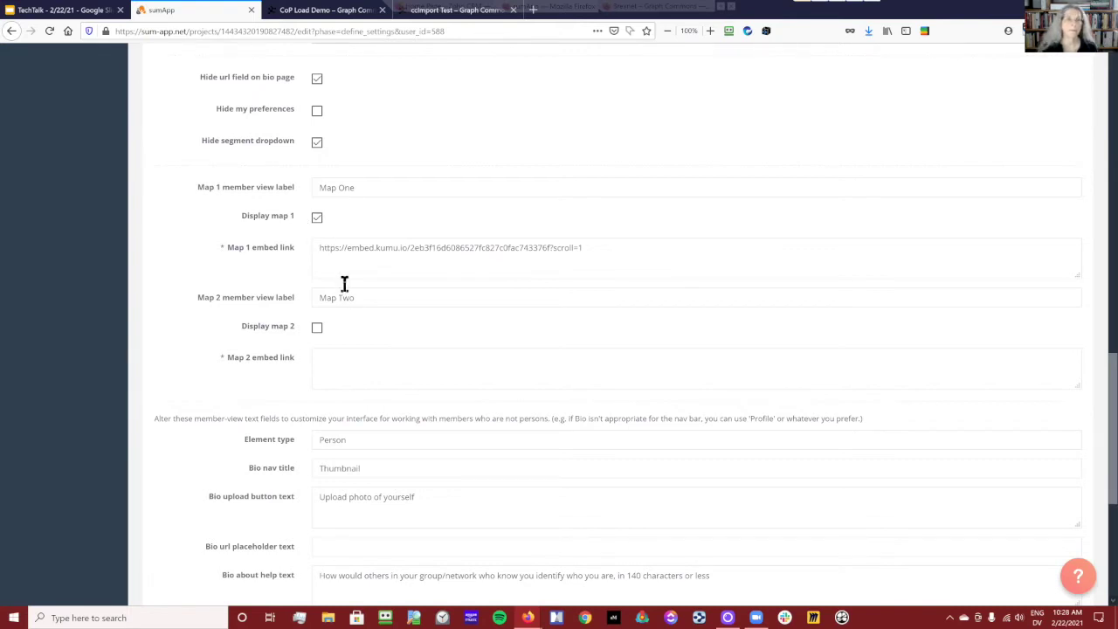
pyautogui.scroll(1, 344, 282)
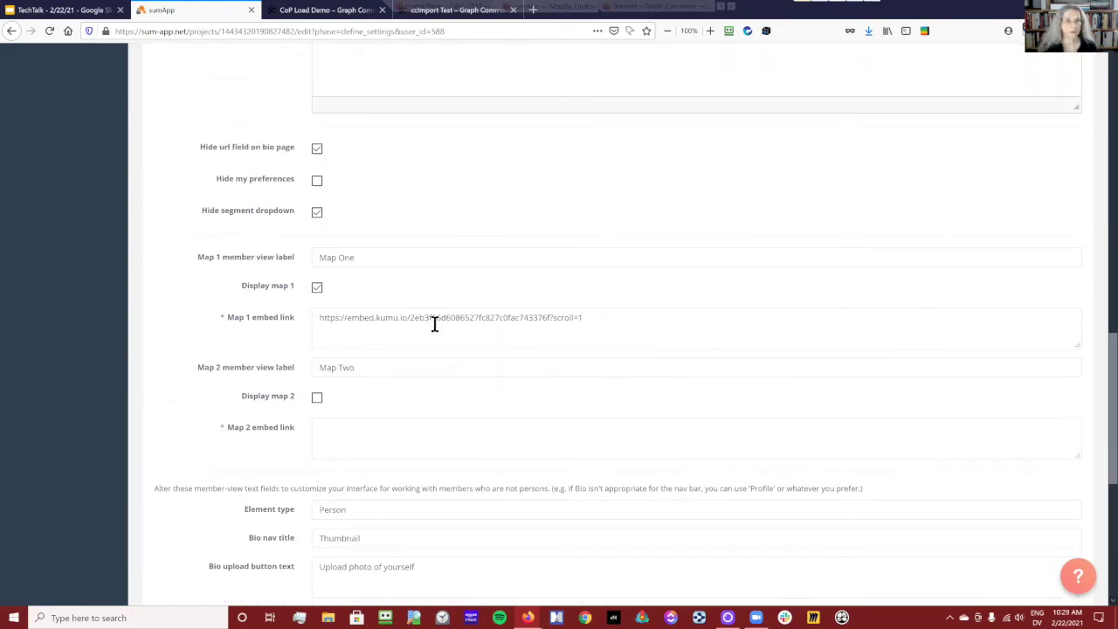
# - Paste the Graph Commons iframe embed code into the Map 2 embed link
pyautogui.click(593, 325)
pyautogui.click(392, 430)
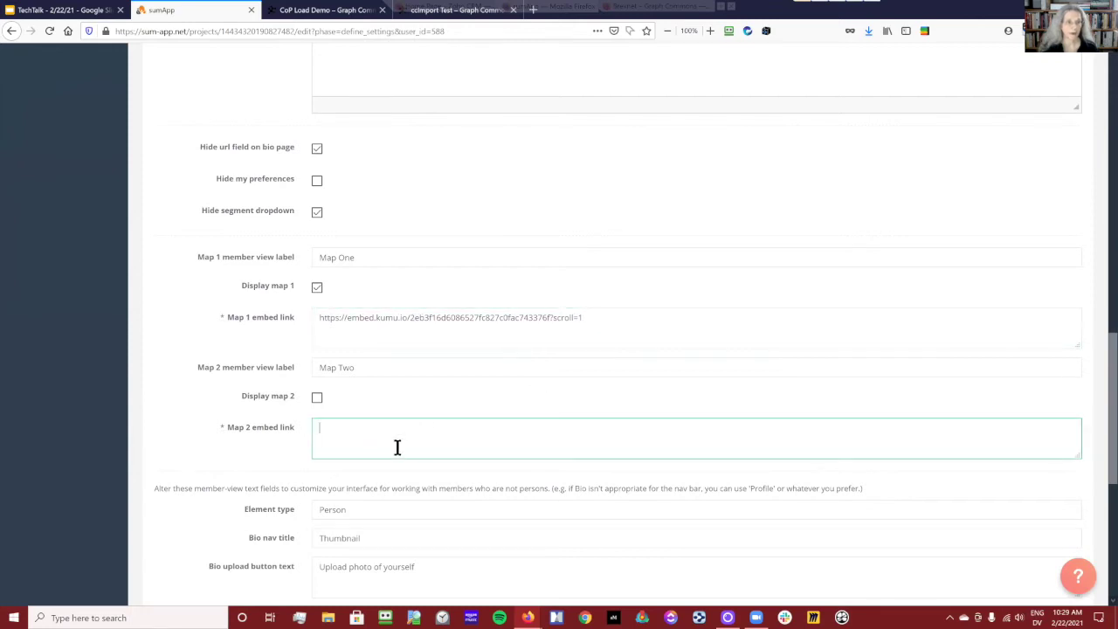
pyautogui.write('<iframe src="https://graphcommons.com/graphs/5d11058b-1d1f-4631-be21-6fe98490a630/embed" frameborder="0" style="overflow:hidden;border:1px solid #DDDDDD;width:1px;min-width:100%;height:400px;min-height:400px;" width="100%" height="400" allowfullscreen></iframe>')
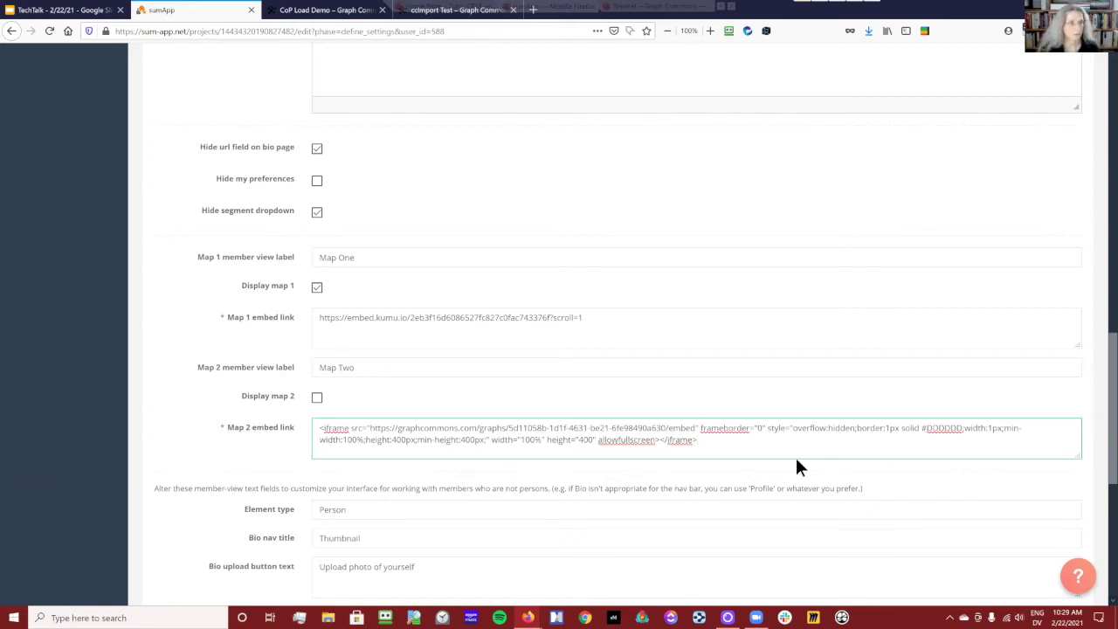
# - Delete everything after "/embed" in the Map 2 embed link, including the closing quotation mark and the frame attributes
pyautogui.hotkey('ctrl', 'shift', 'Left')
pyautogui.hotkey('ctrl', 'shift', 'Left')
pyautogui.hotkey('ctrl', 'shift', 'Left')
pyautogui.hotkey('ctrl', 'shift', 'Left')
pyautogui.hotkey('ctrl', 'shift', 'Left')
pyautogui.hotkey('ctrl', 'shift', 'Left')
pyautogui.hotkey('ctrl', 'shift', 'Left')
pyautogui.hotkey('ctrl', 'shift', 'Left')
pyautogui.hotkey('ctrl', 'shift', 'Left')
pyautogui.hotkey('ctrl', 'shift', 'Left')
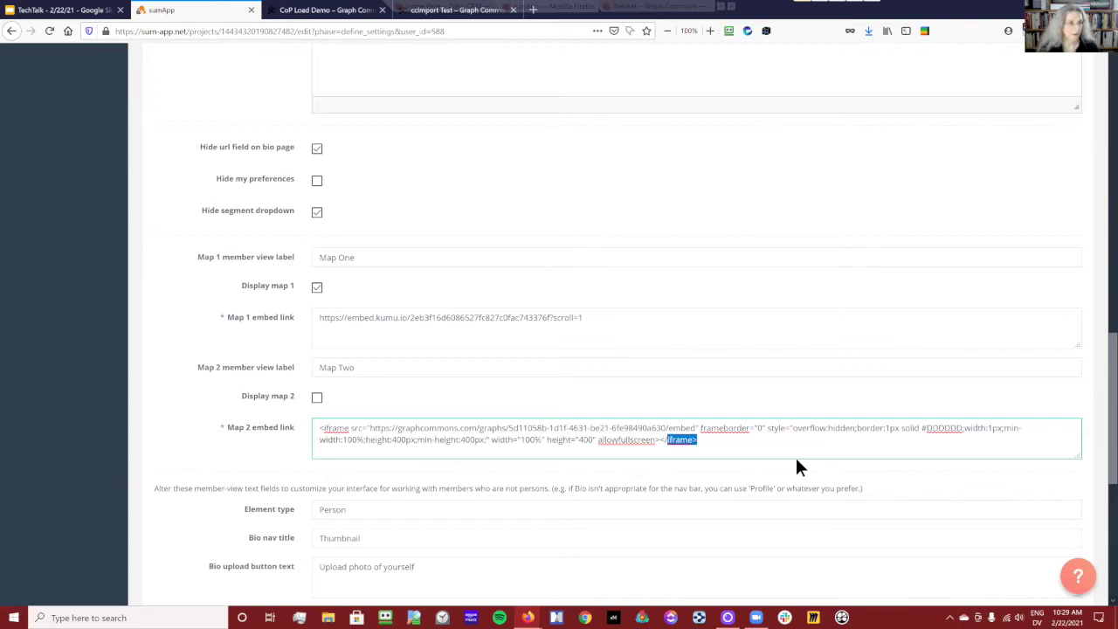
pyautogui.hotkey('ctrl', 'shift', 'Left')
pyautogui.hotkey('ctrl', 'shift', 'Left')
pyautogui.hotkey('ctrl', 'shift', 'Left')
pyautogui.hotkey('ctrl', 'shift', 'Left')
pyautogui.hotkey('ctrl', 'shift', 'Left')
pyautogui.hotkey('ctrl', 'shift', 'Left')
pyautogui.hotkey('ctrl', 'shift', 'Left')
pyautogui.hotkey('ctrl', 'shift', 'Left')
pyautogui.hotkey('ctrl', 'shift', 'Left')
pyautogui.hotkey('ctrl', 'shift', 'Left')
pyautogui.hotkey('ctrl', 'shift', 'Left')
pyautogui.hotkey('ctrl', 'shift', 'Left')
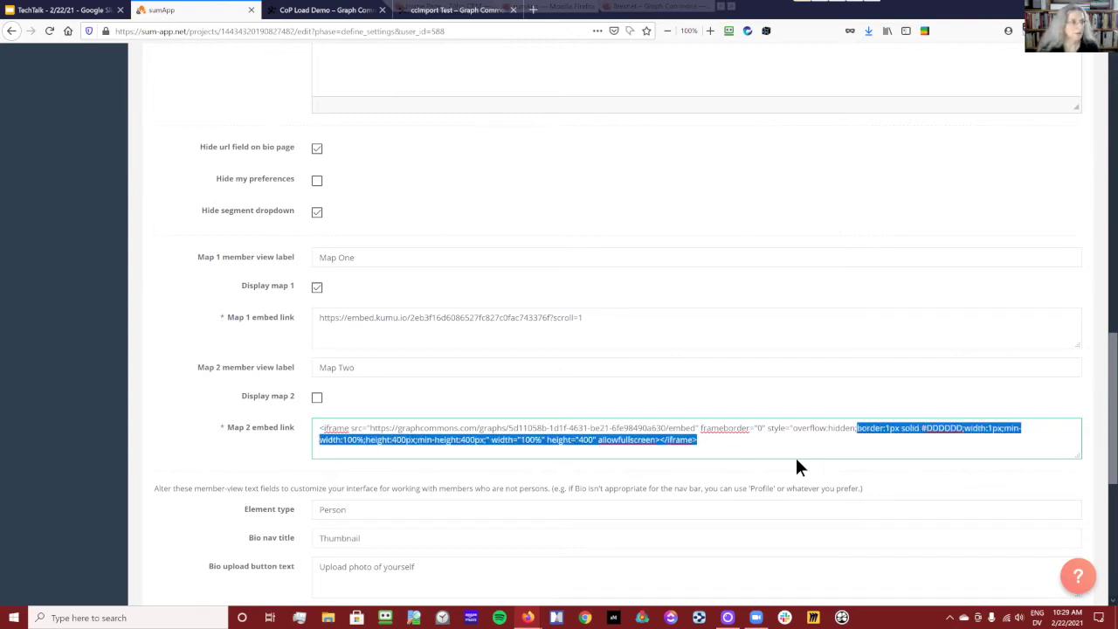
pyautogui.hotkey('ctrl', 'shift', 'Left')
pyautogui.hotkey('ctrl', 'shift', 'Left')
pyautogui.hotkey('ctrl', 'shift', 'Right')
pyautogui.press('Delete')
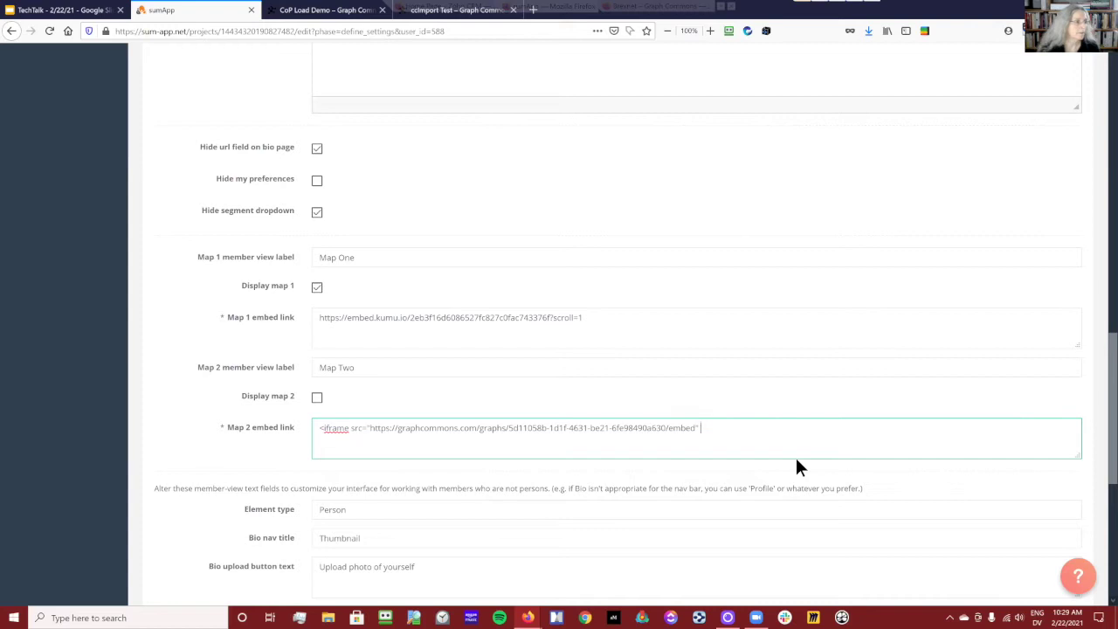
pyautogui.press('BackSpace')
# - Remove the leading iframe src text from the Map 2 embed link, leaving only the graphcommons.com embed URL
pyautogui.press('Home')
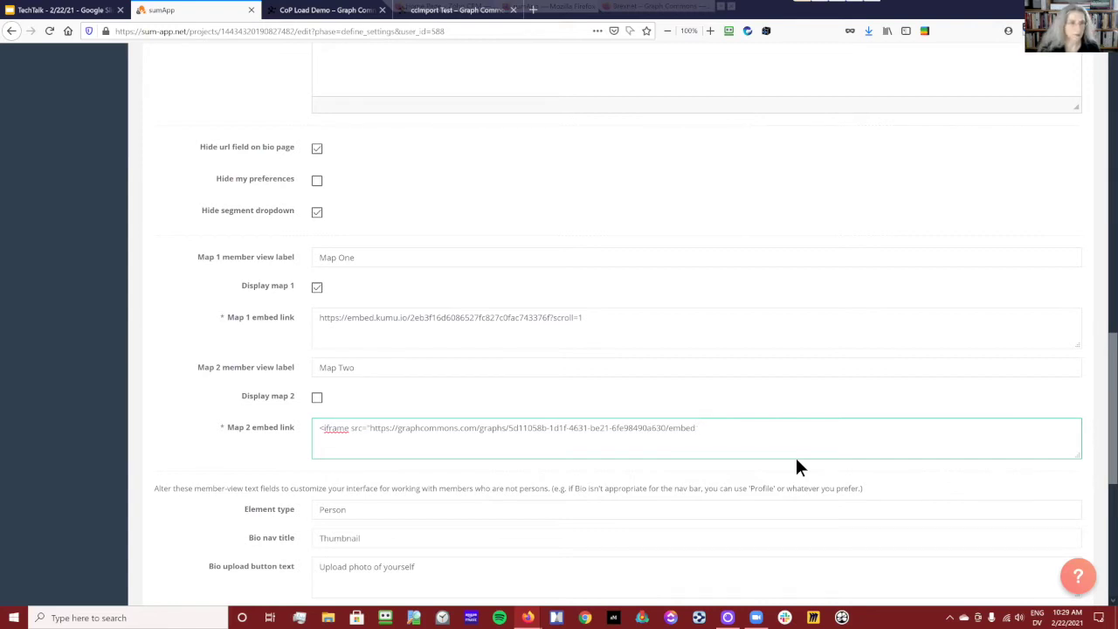
pyautogui.hotkey('ctrl', 'shift', 'Right')
pyautogui.hotkey('ctrl', 'shift', 'Right')
pyautogui.press('Delete')
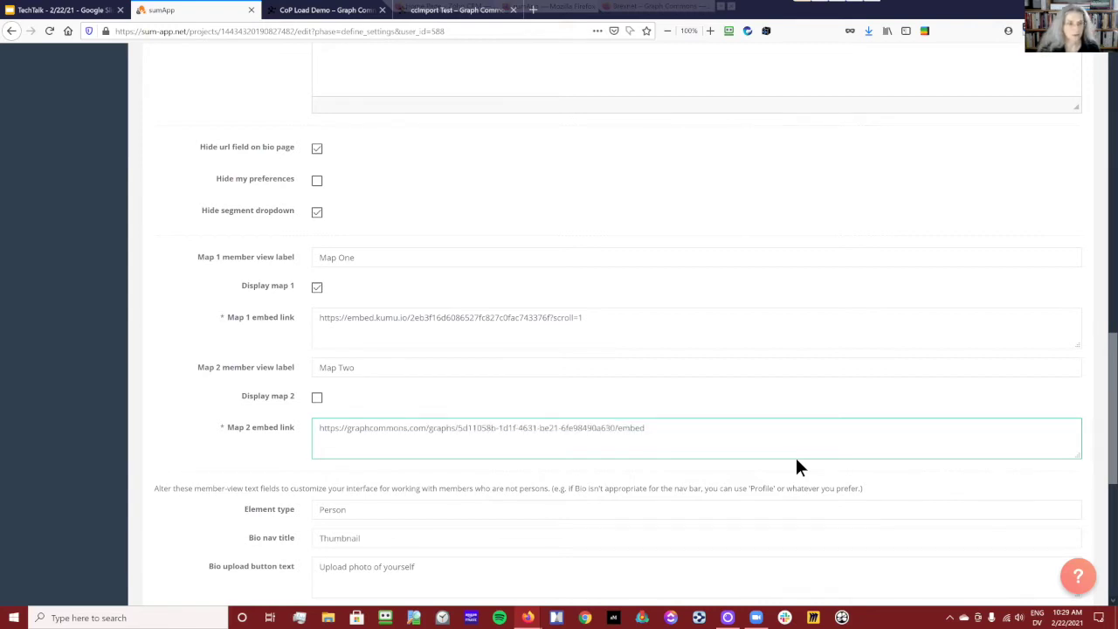
pyautogui.moveTo(680, 431); pyautogui.dragTo(282, 434)
pyautogui.click(275, 468)
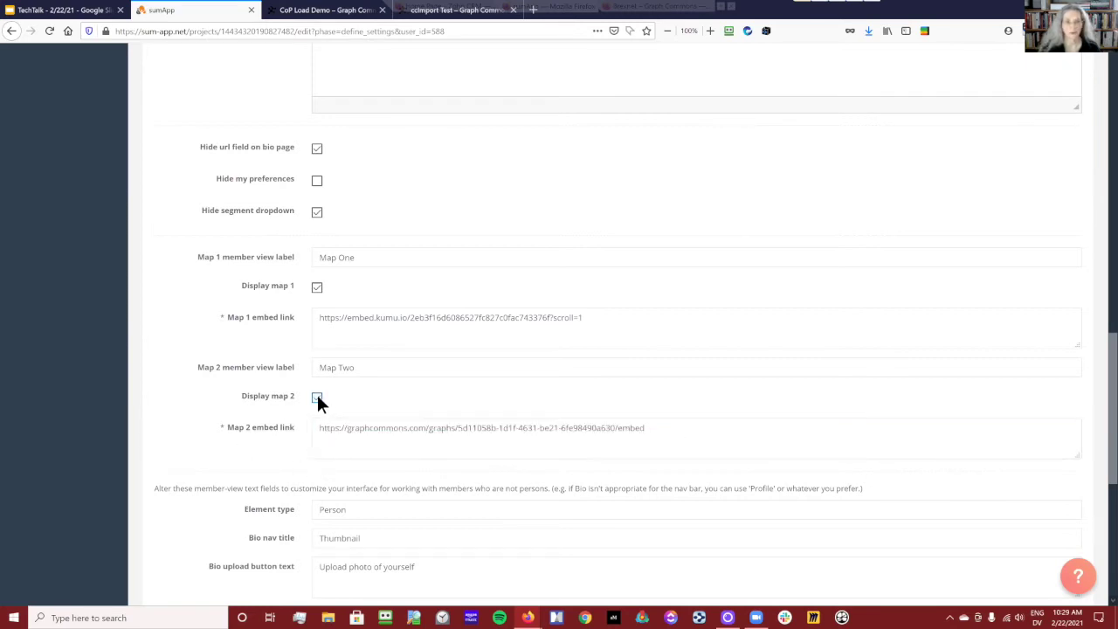
# - Set the Map 1 member view label to "Kumu Map" and the Map 2 member view label to "Graph Commons"
pyautogui.moveTo(352, 256); pyautogui.dragTo(276, 308)
pyautogui.write('Ku')
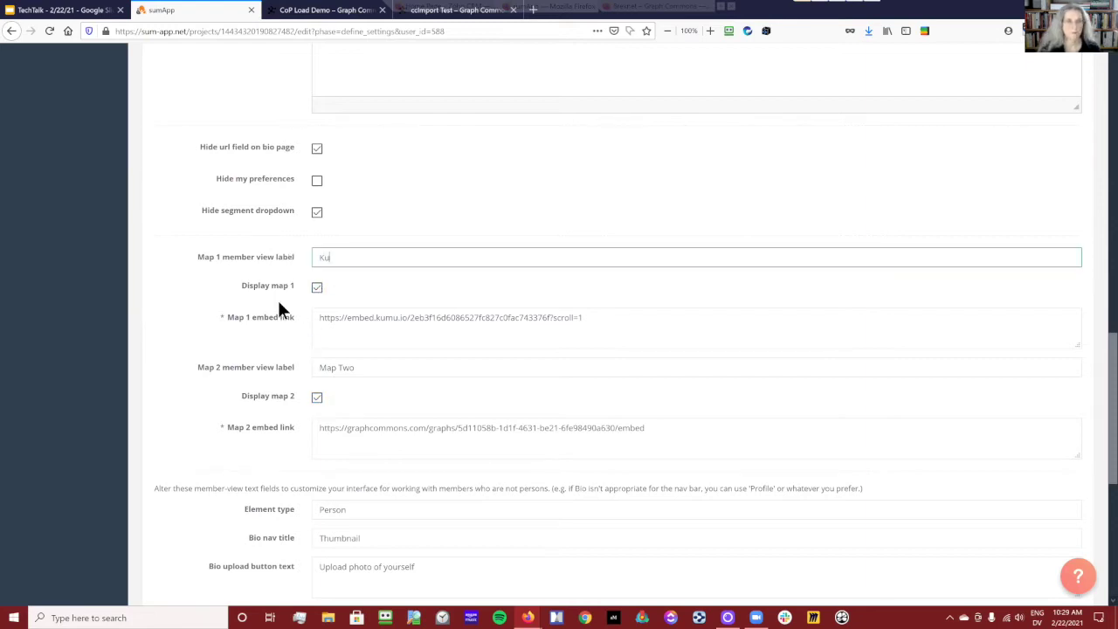
pyautogui.write('mu Map')
pyautogui.moveTo(364, 368); pyautogui.dragTo(243, 367)
pyautogui.write('Graph Commons')
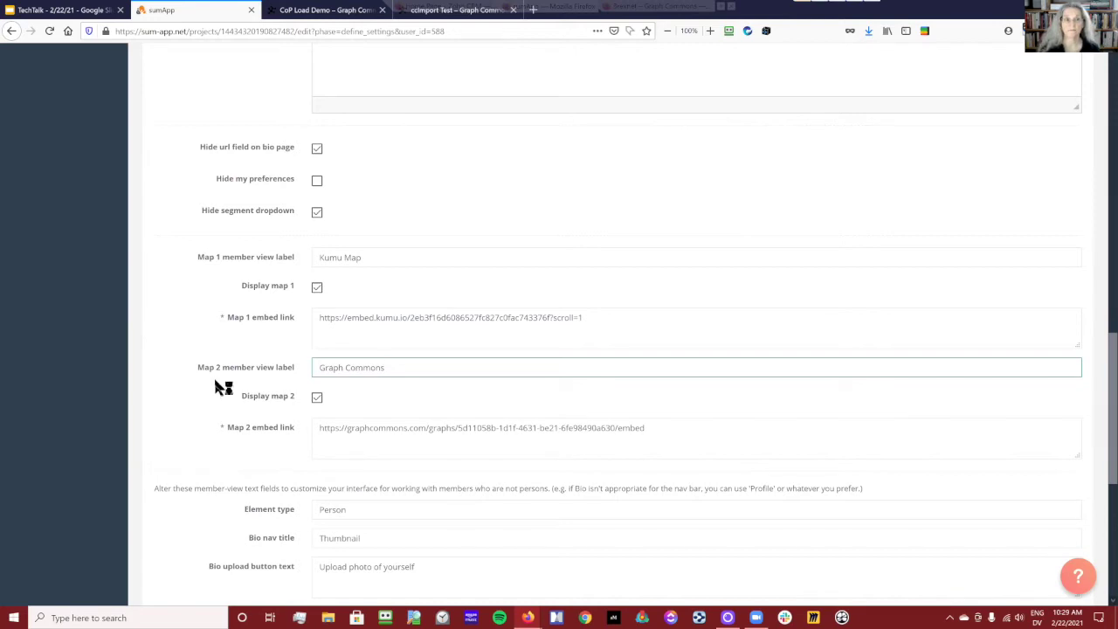
# - Save the project's Define settings
pyautogui.scroll(-3, 210, 373)
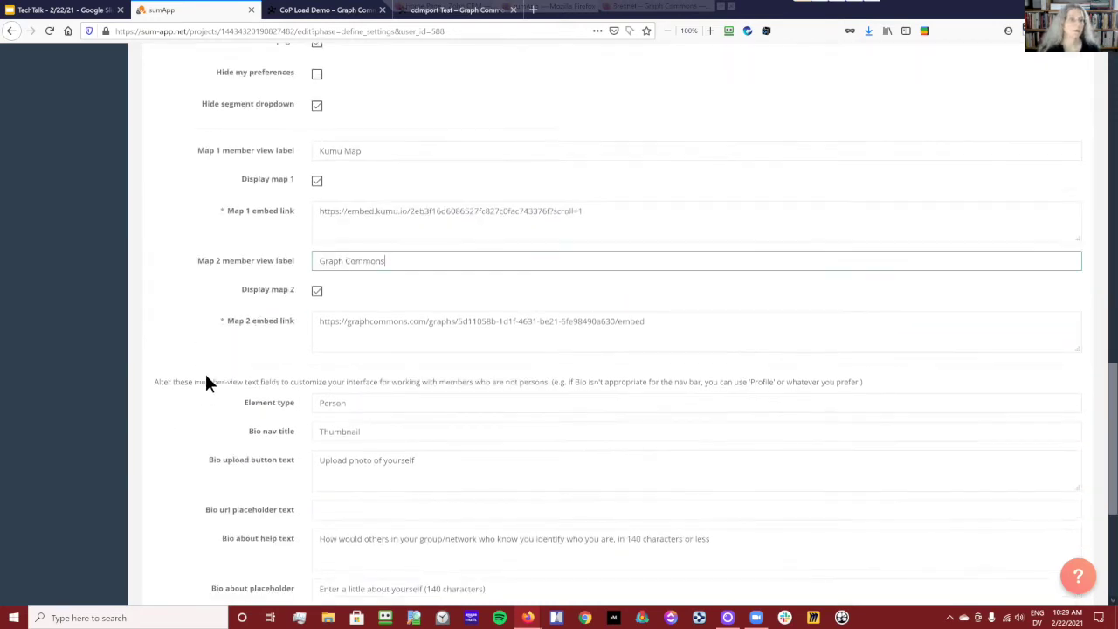
pyautogui.scroll(-3, 202, 378)
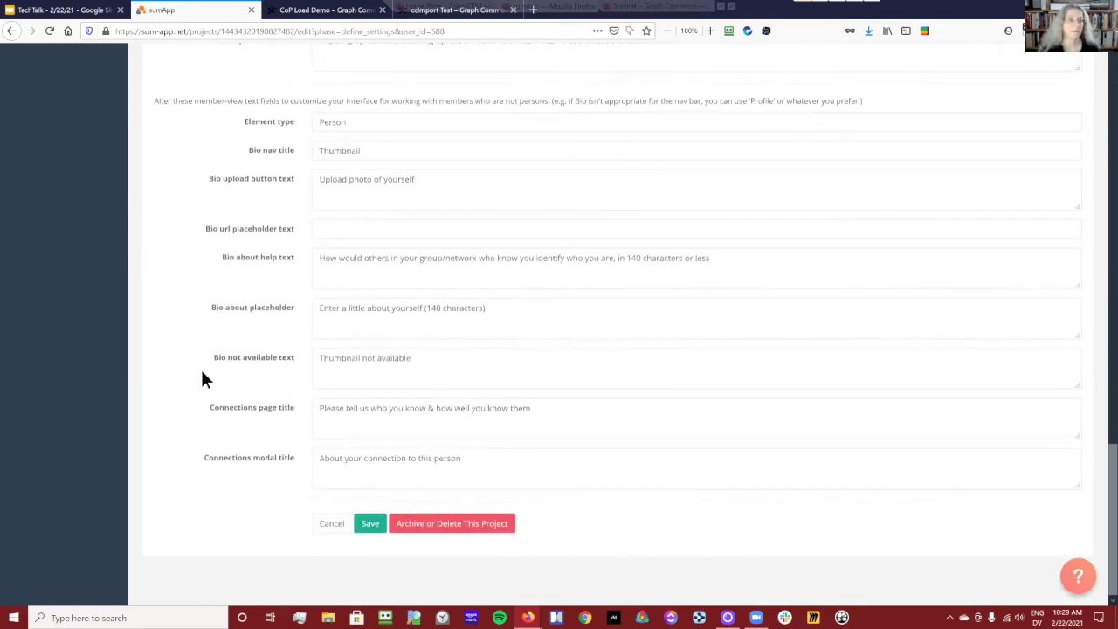
pyautogui.click(370, 522)
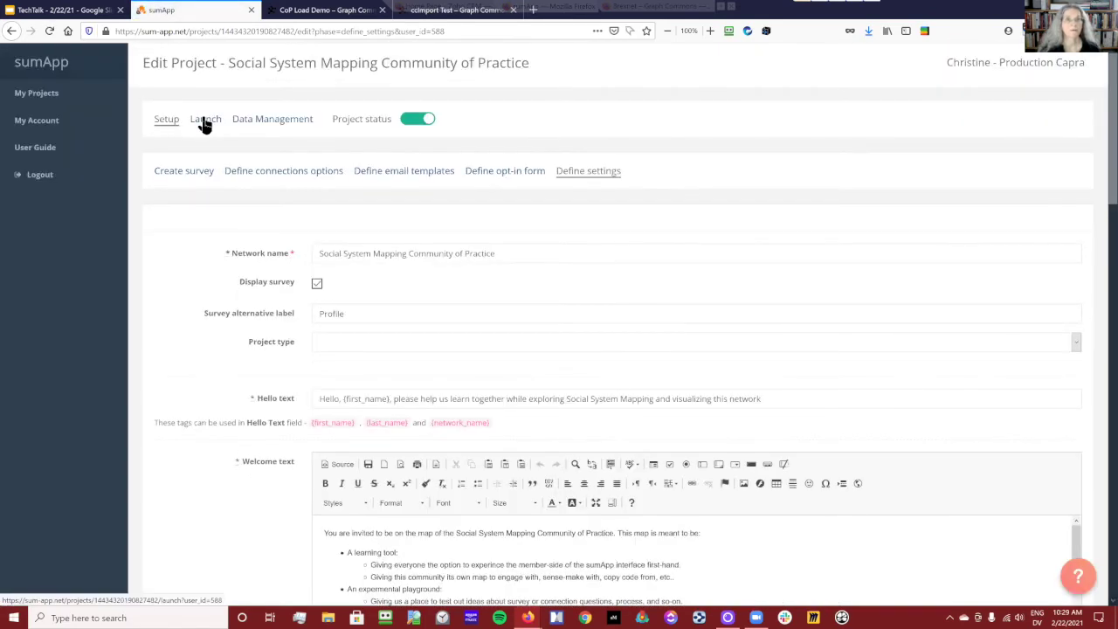
# - Open the project's Manage members list in a new browser tab, search for the member by first name and open their member link
pyautogui.rightClick(204, 125)
pyautogui.click(229, 123)
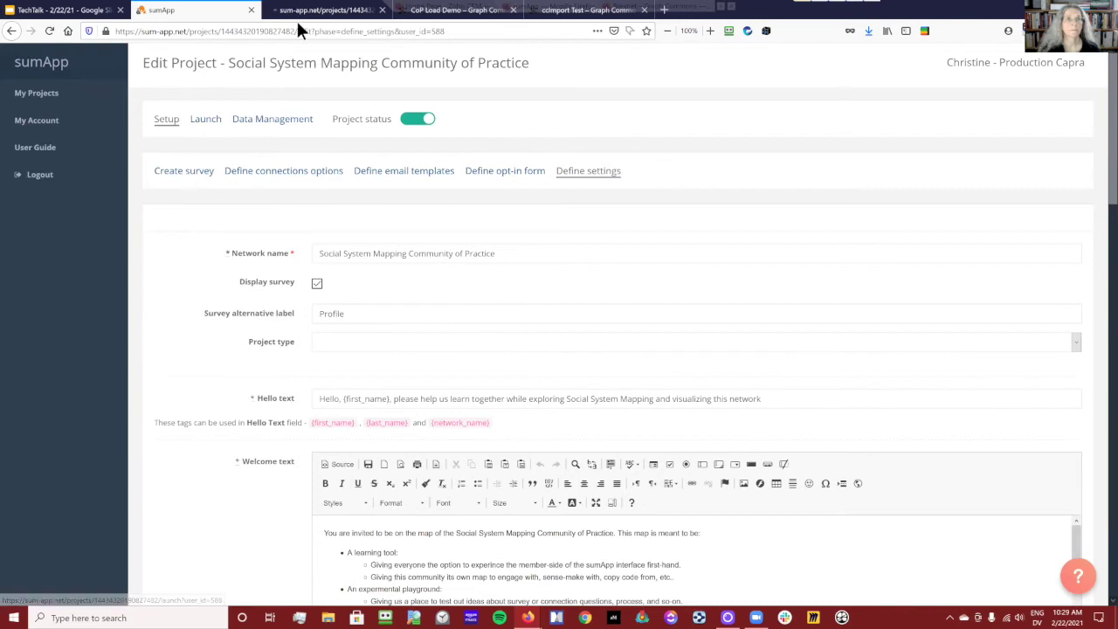
pyautogui.click(301, 10)
pyautogui.click(364, 173)
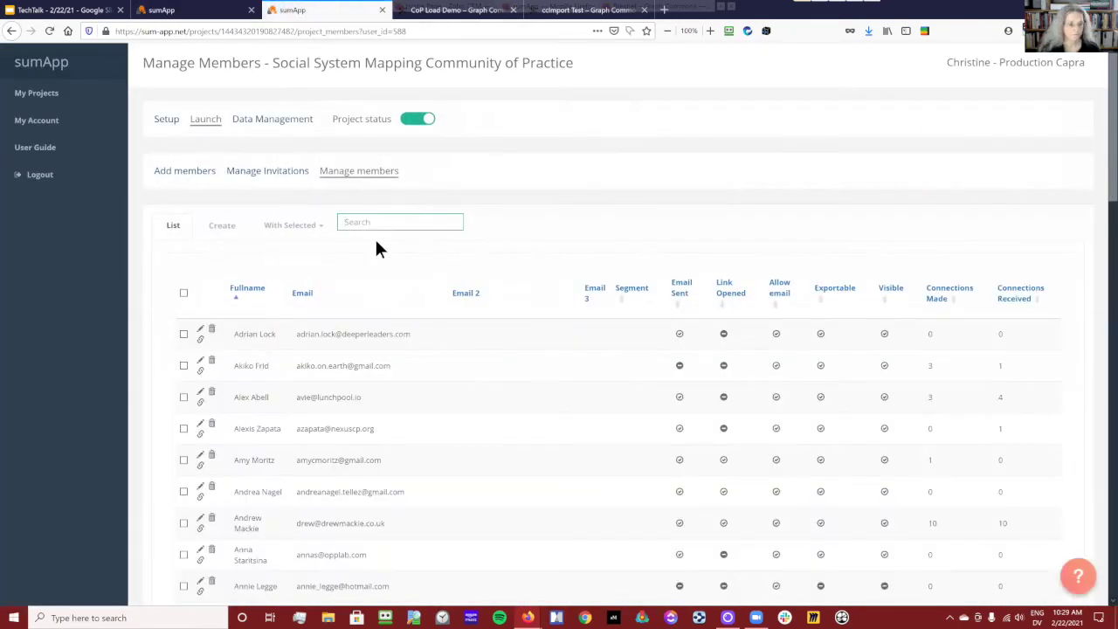
pyautogui.write('christi')
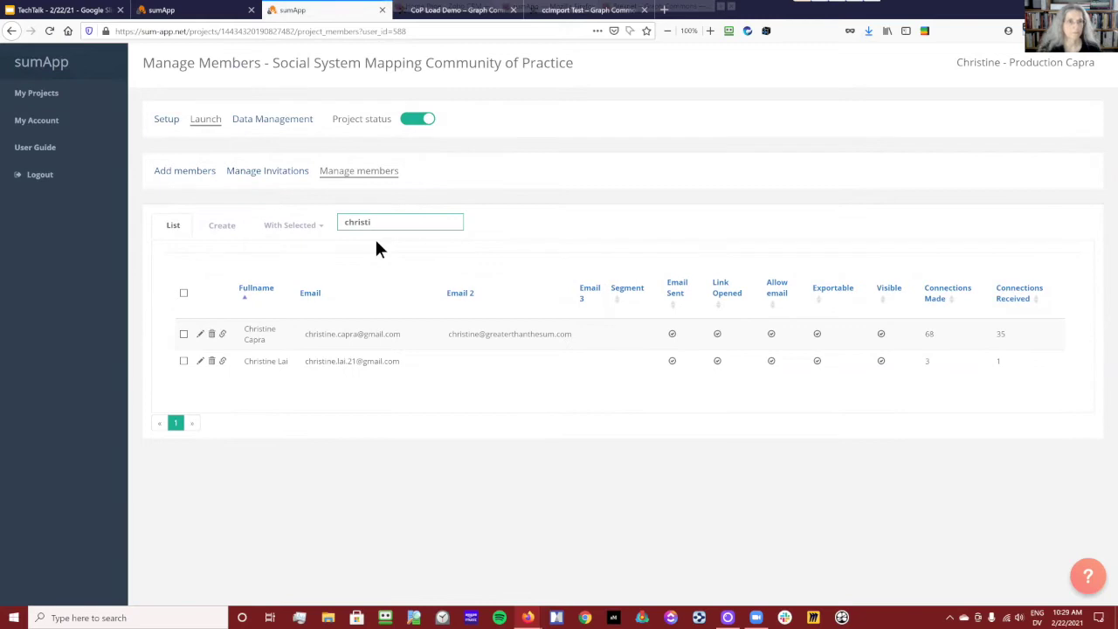
pyautogui.click(222, 334)
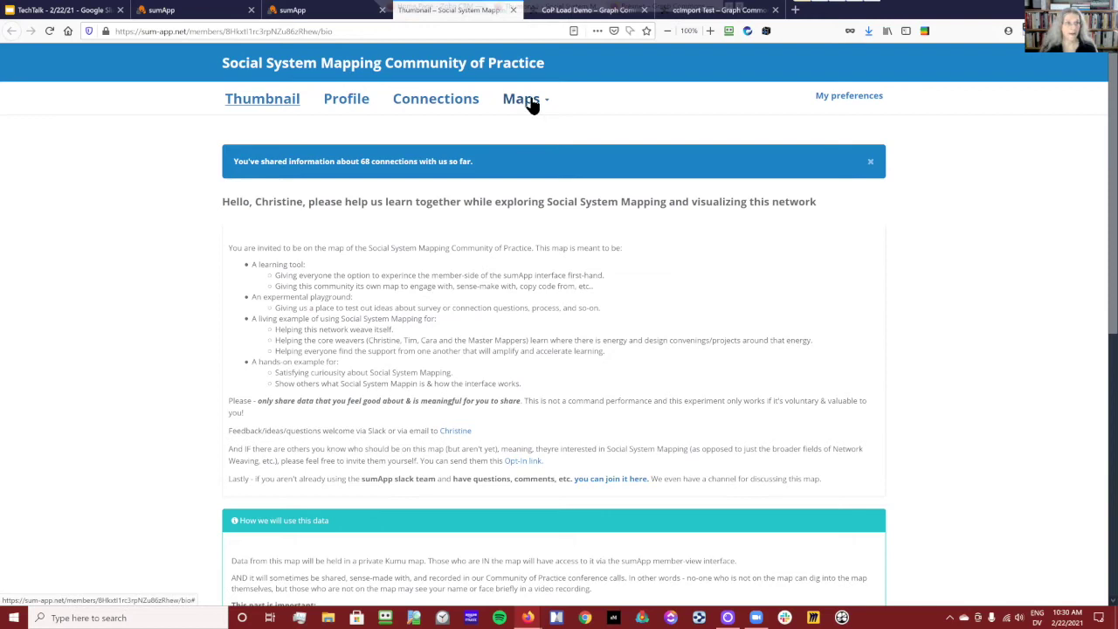
# - Open the Kumu Map and the Graph Commons map in the member view to check both embeds
pyautogui.click(532, 104)
pyautogui.click(531, 130)
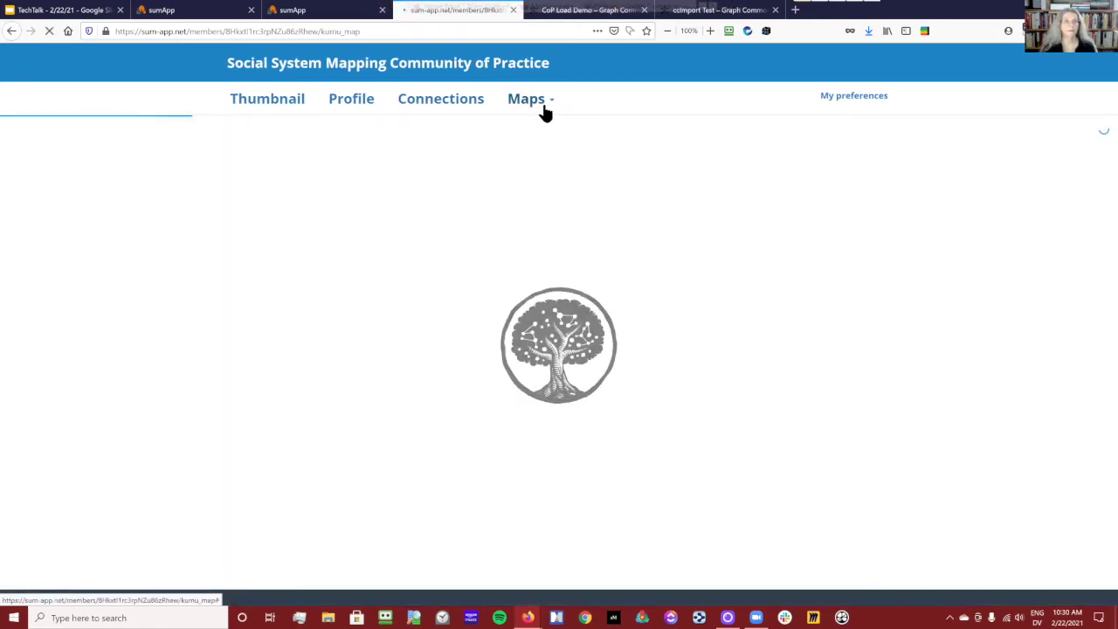
pyautogui.click(529, 106)
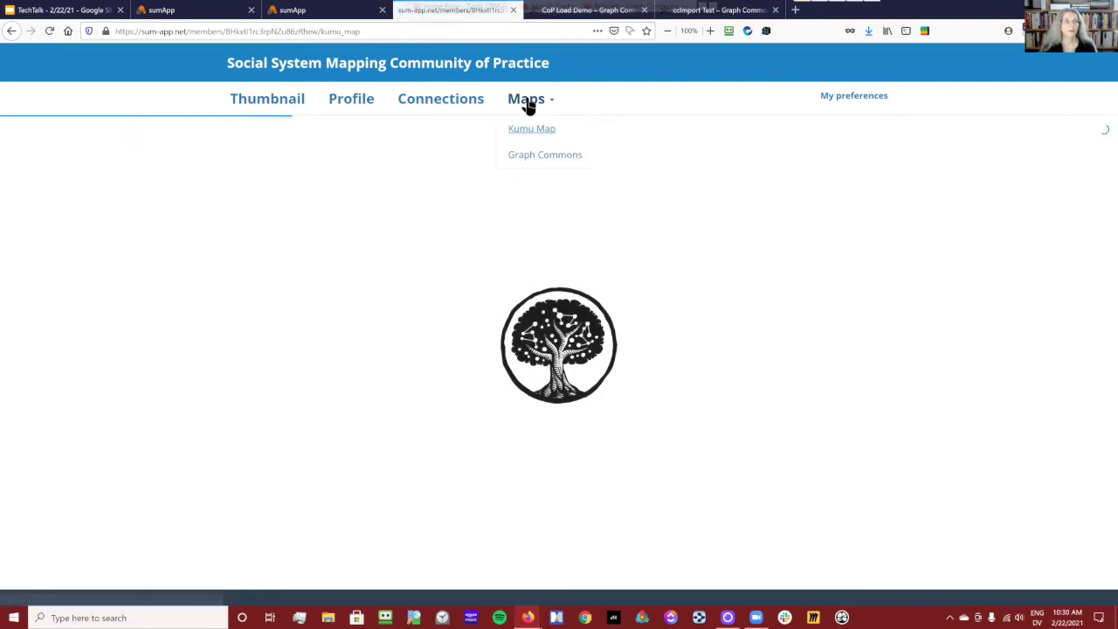
pyautogui.click(541, 157)
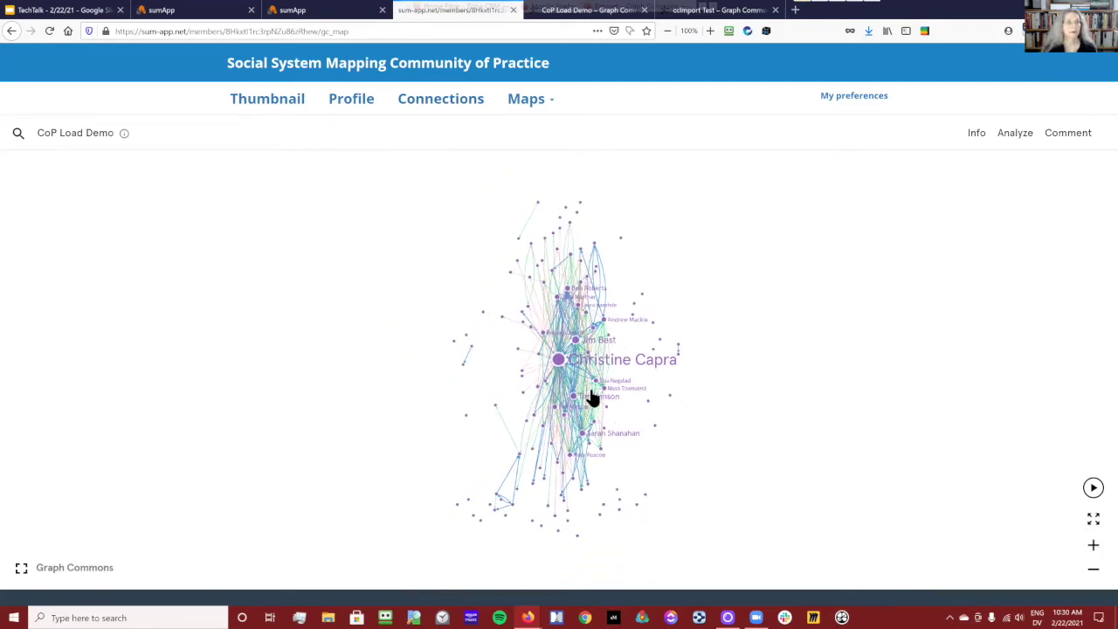
# - Return to the Manage members list and clear the name search
pyautogui.click(297, 11)
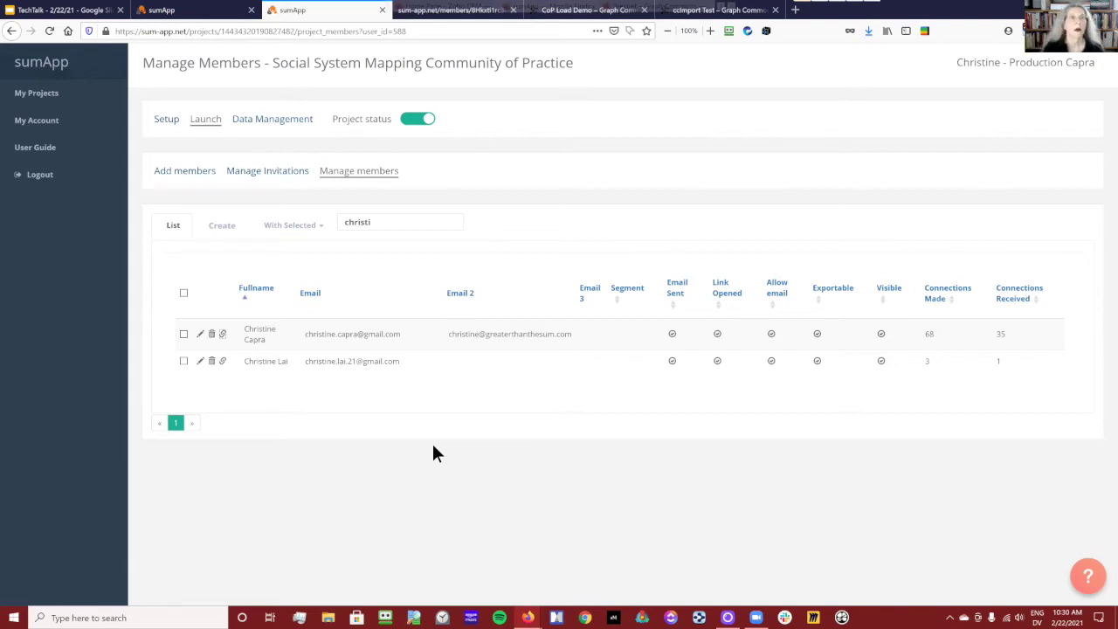
pyautogui.click(398, 224)
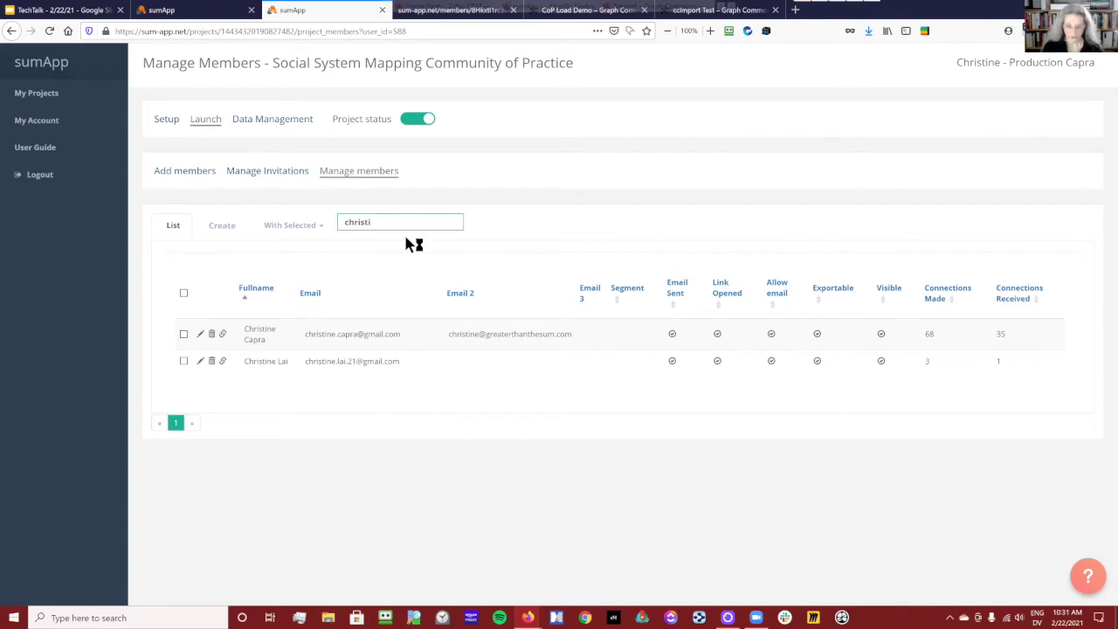
pyautogui.press('BackSpace')
pyautogui.press('BackSpace')
pyautogui.press('BackSpace')
pyautogui.press('BackSpace')
pyautogui.press('BackSpace')
pyautogui.press('BackSpace')
pyautogui.press('BackSpace')
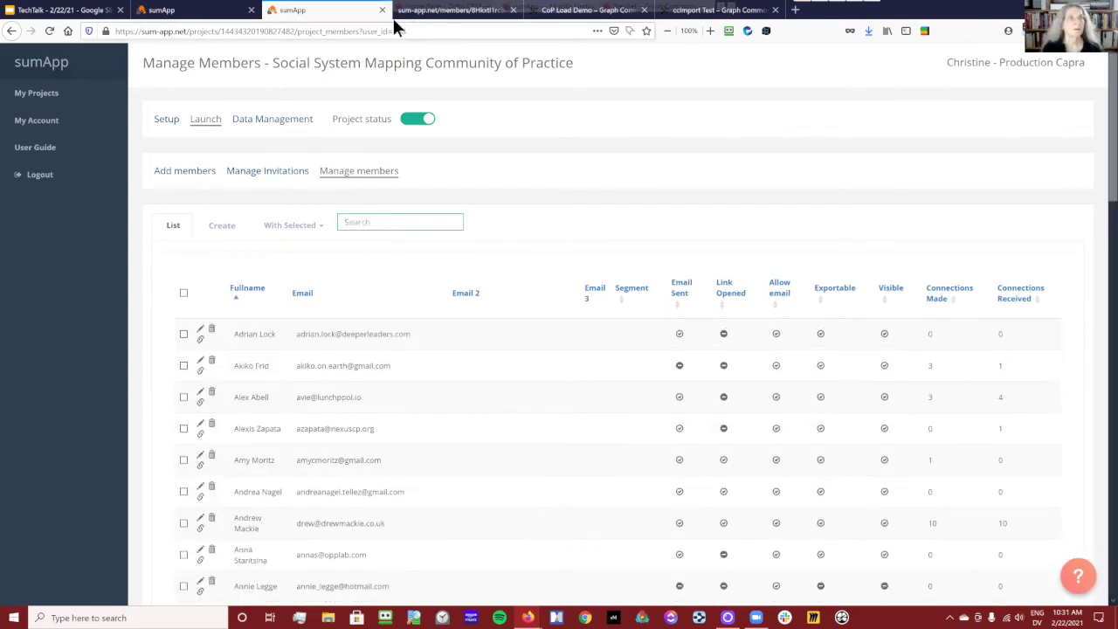
pyautogui.click(399, 17)
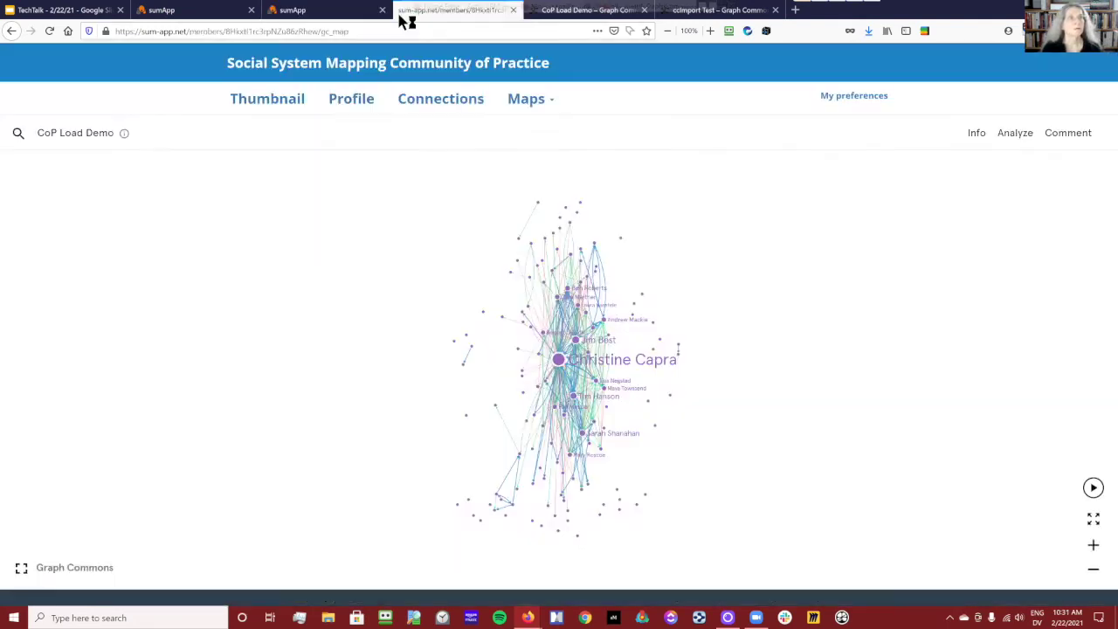
pyautogui.click(301, 17)
pyautogui.click(190, 12)
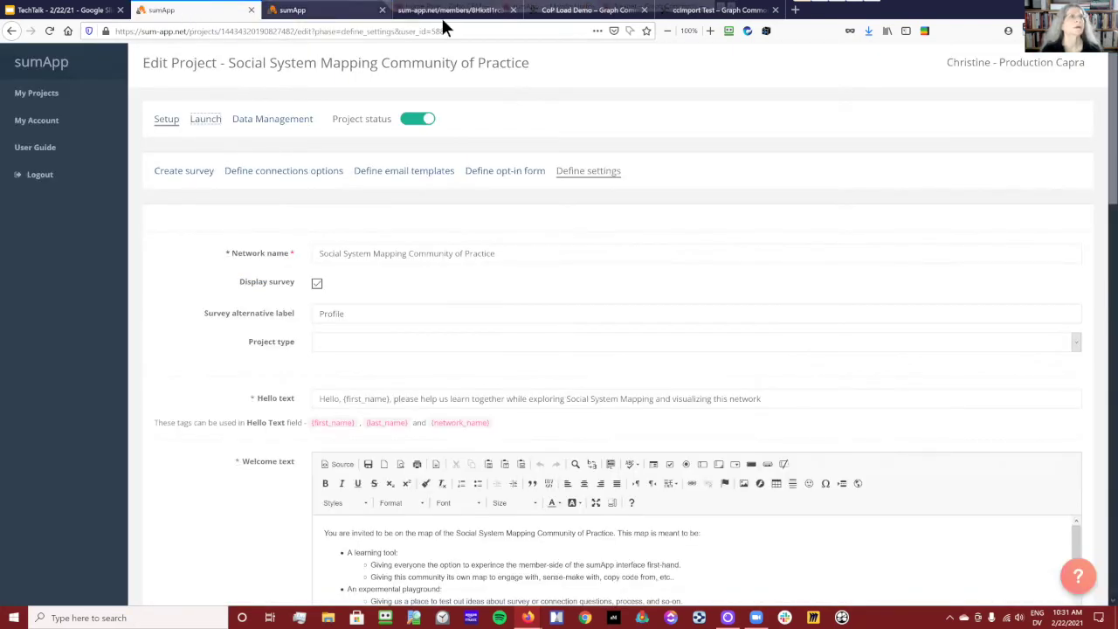
# - Dismiss the embed dialog of the CoP Load Demo graph and close the ccImport Test graph's browser tab
pyautogui.click(743, 12)
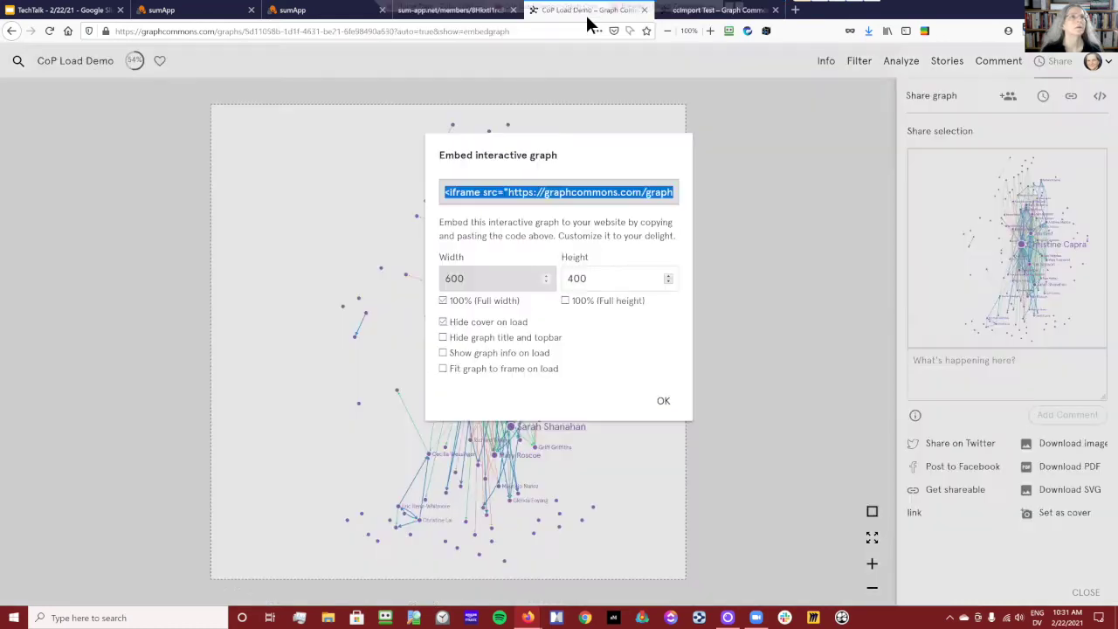
pyautogui.click(587, 14)
pyautogui.click(664, 402)
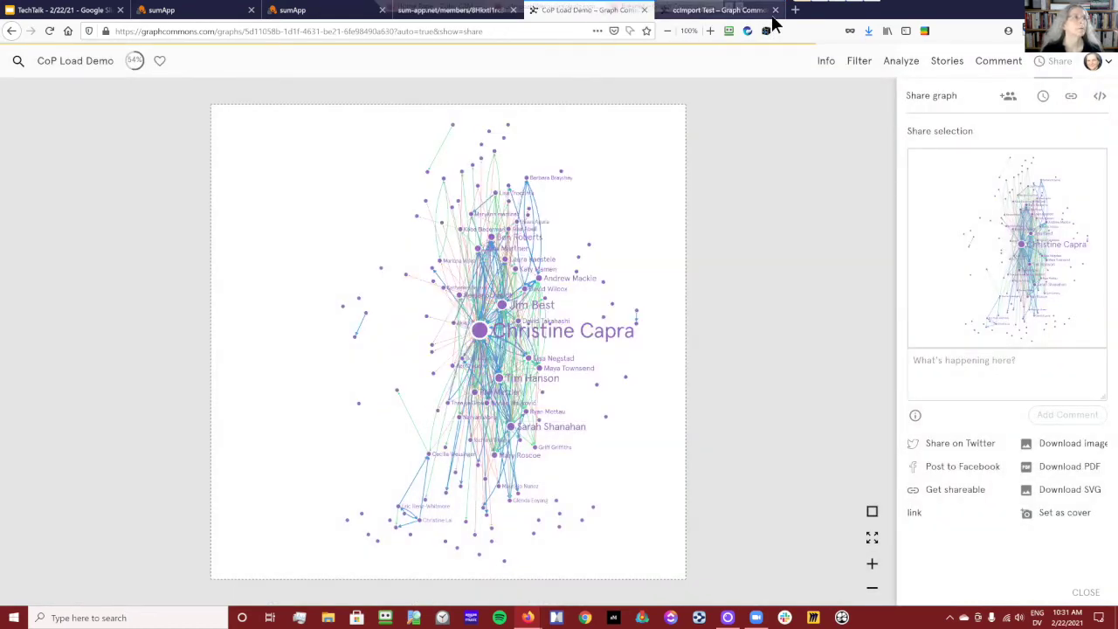
pyautogui.click(751, 13)
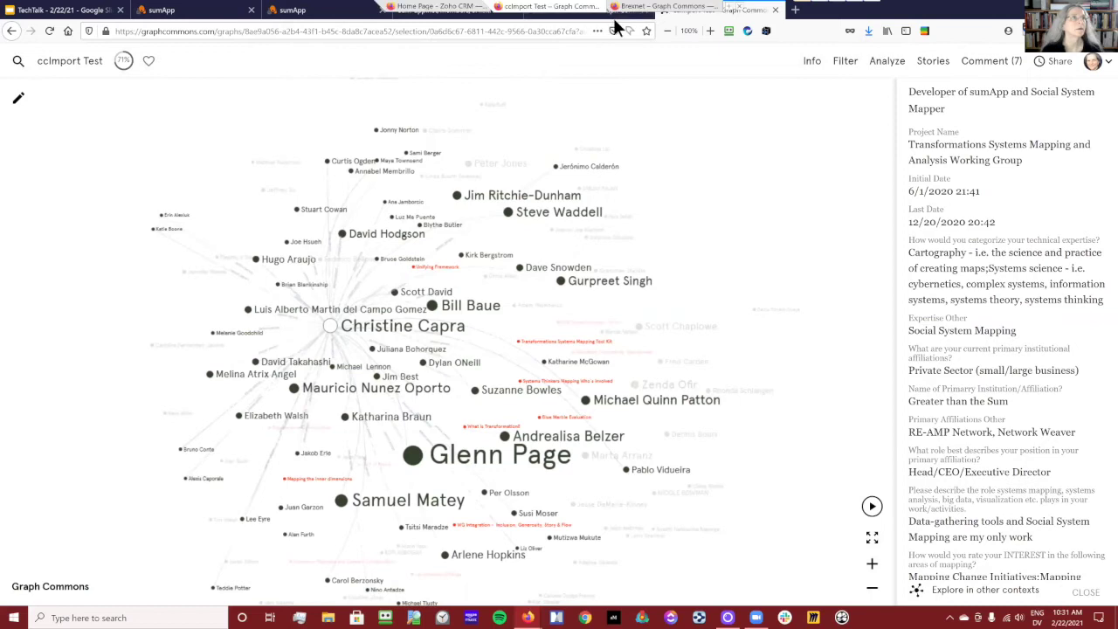
pyautogui.click(614, 15)
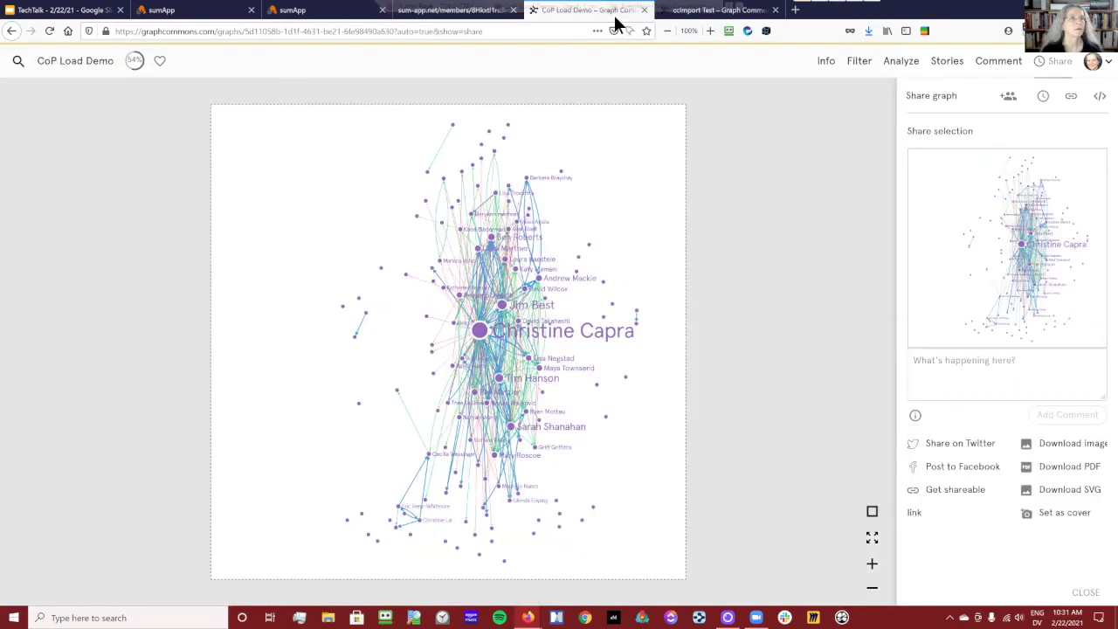
pyautogui.click(774, 10)
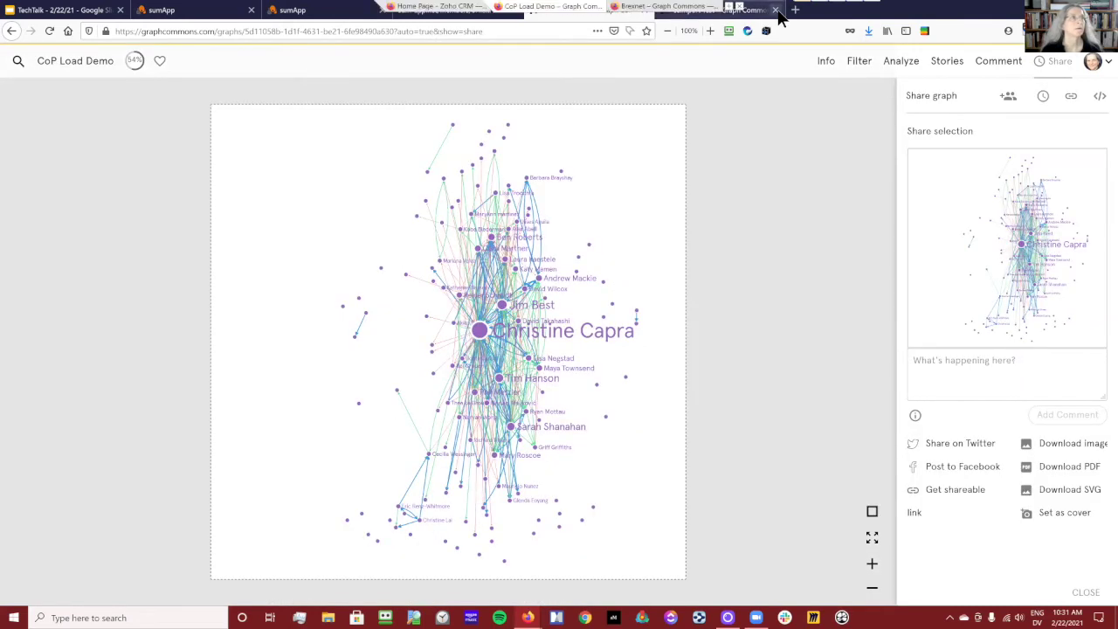
# - Go to the Thumbnail page in the member view and review its welcome text, photo and bio section
pyautogui.click(447, 12)
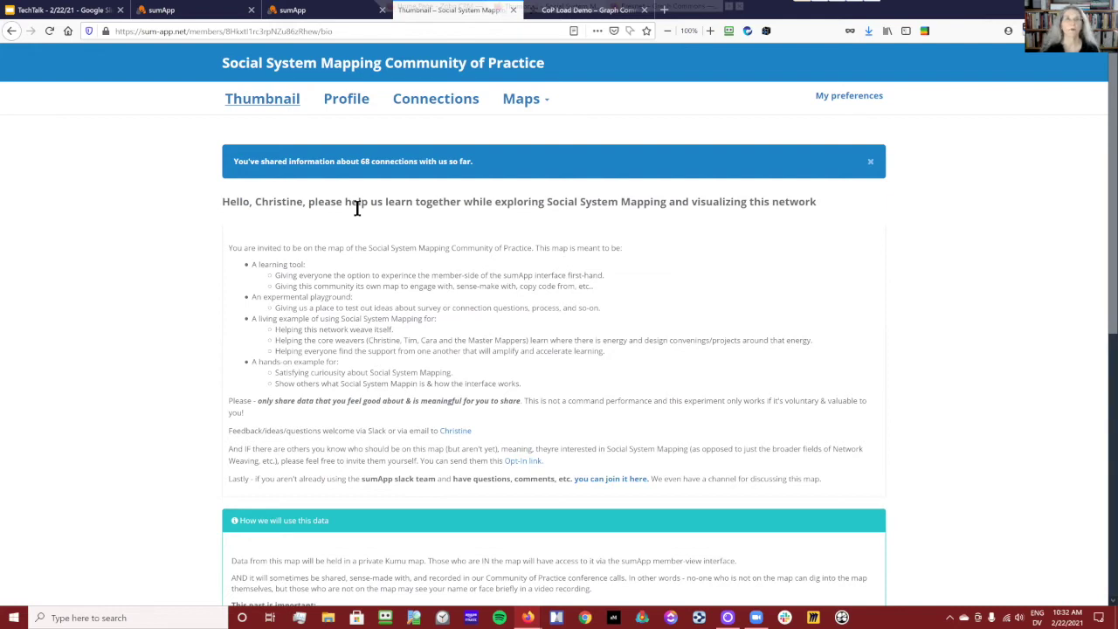
pyautogui.scroll(-6, 188, 279)
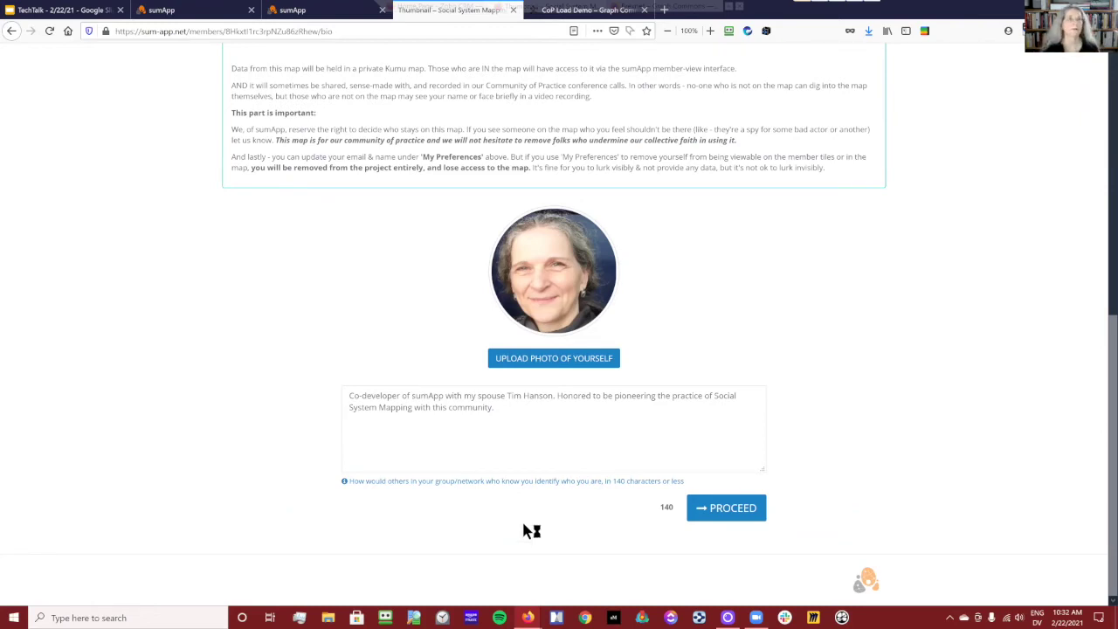
pyautogui.scroll(1, 521, 518)
pyautogui.scroll(2, 340, 426)
pyautogui.scroll(5, 340, 425)
# - Return to the project's Define settings and turn off "Hide url field on bio page"
pyautogui.click(297, 13)
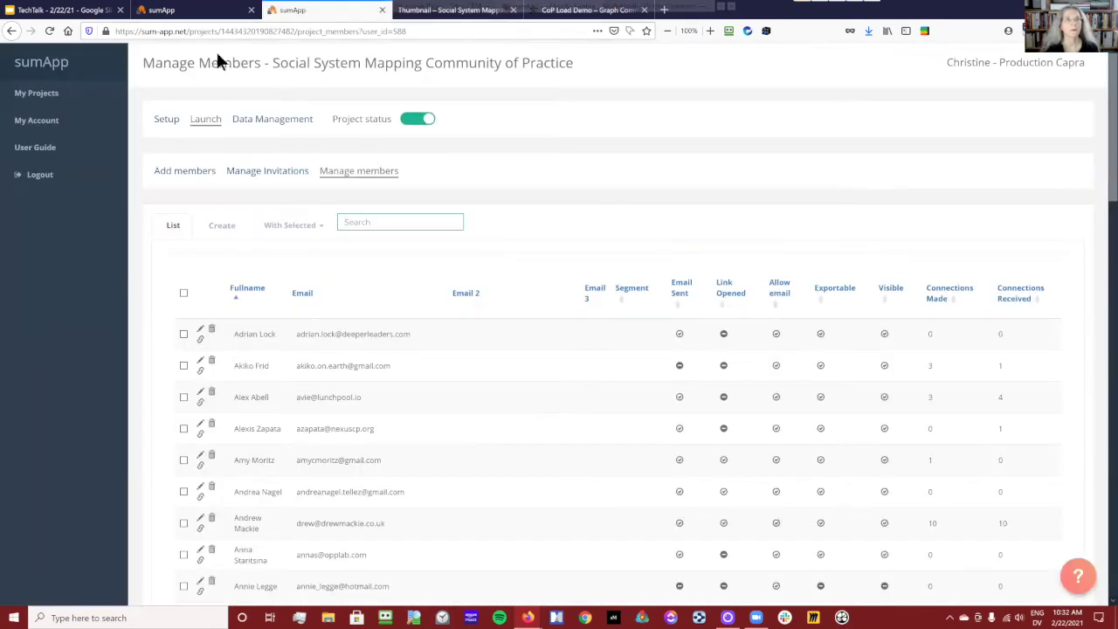
pyautogui.click(159, 10)
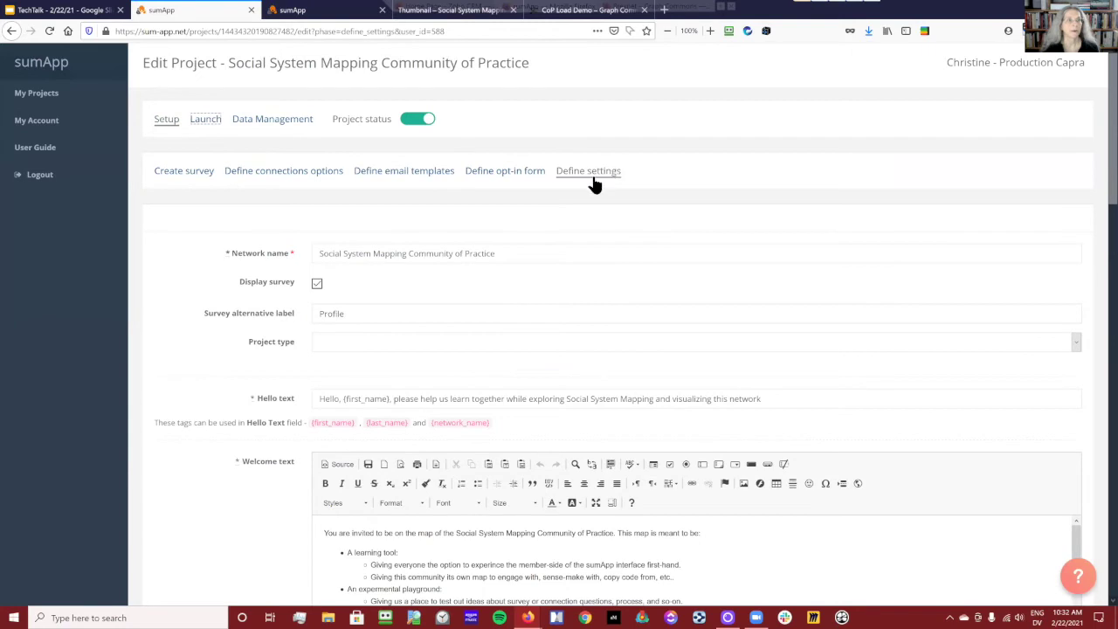
pyautogui.scroll(-3, 602, 200)
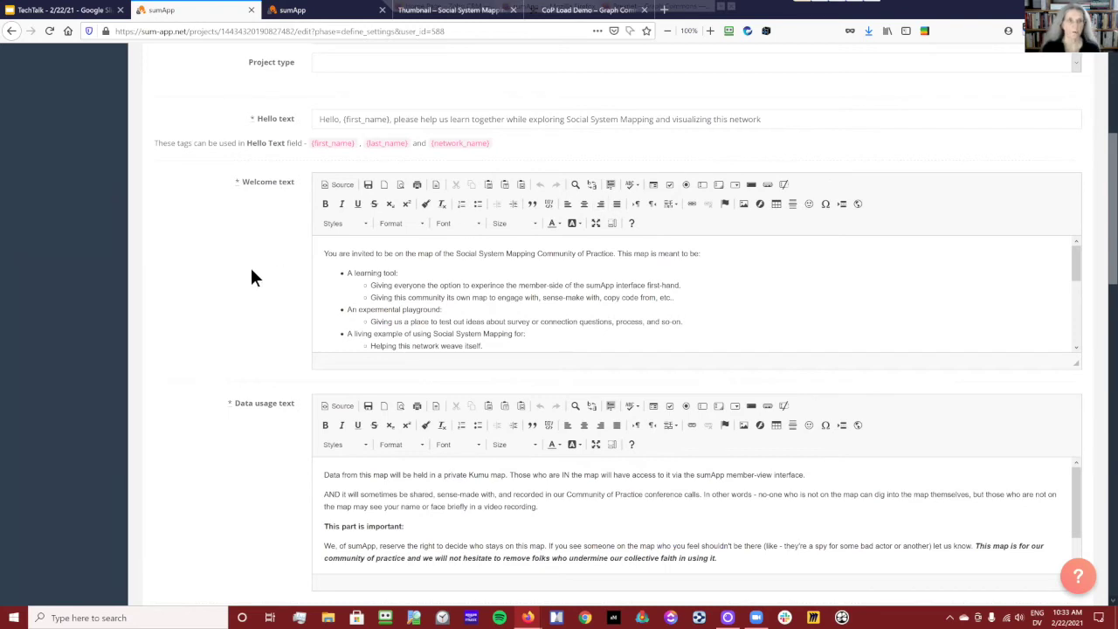
pyautogui.scroll(-6, 254, 276)
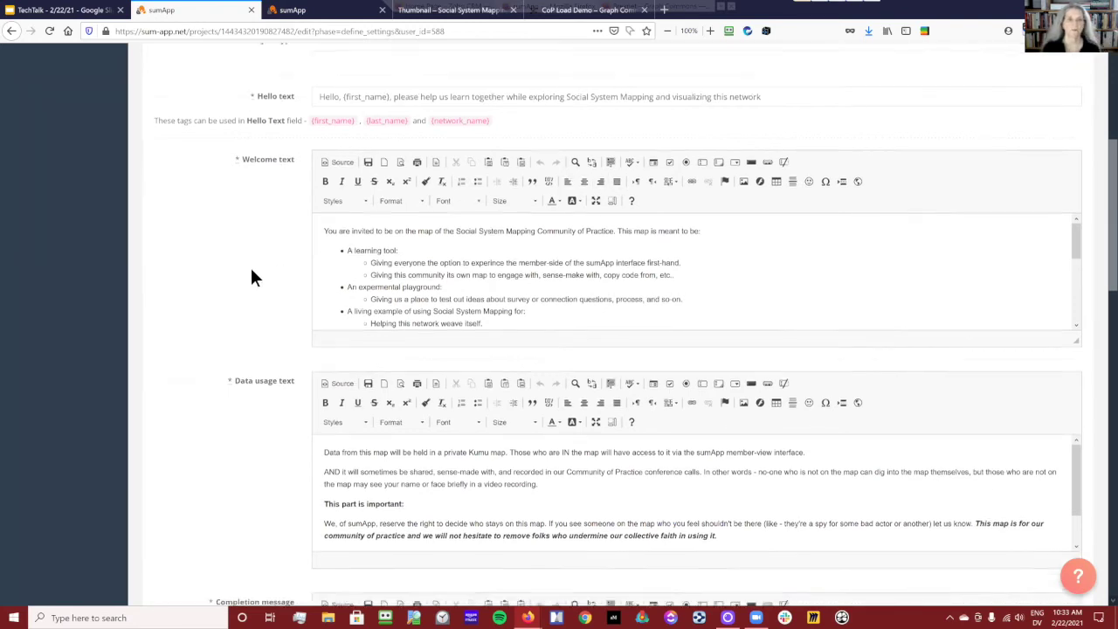
pyautogui.scroll(-2, 251, 278)
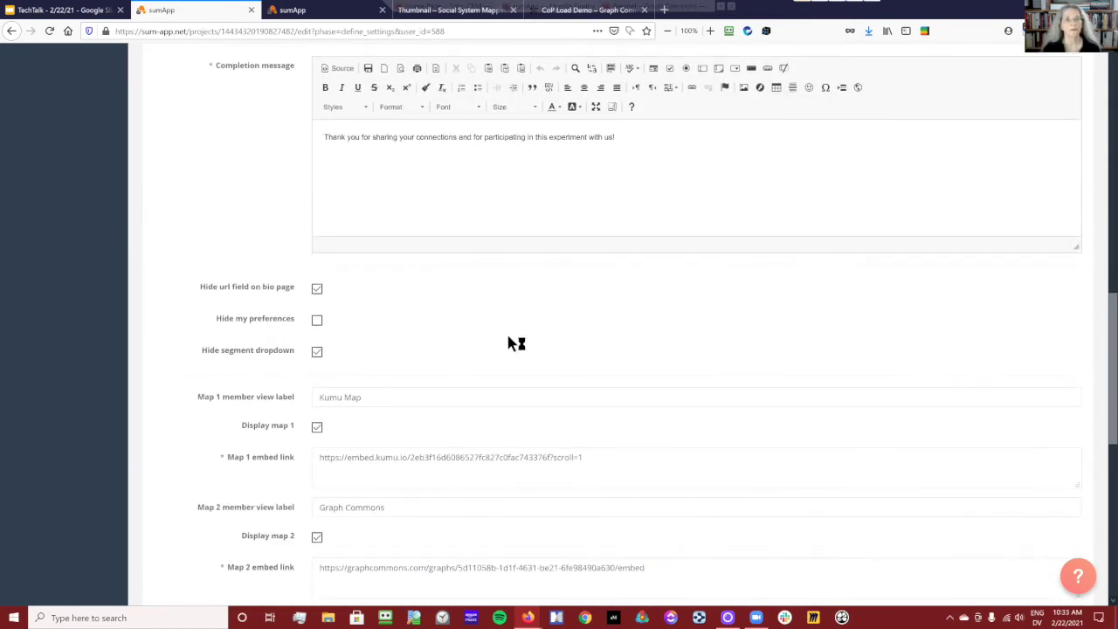
pyautogui.scroll(-1, 465, 317)
pyautogui.scroll(-2, 465, 317)
pyautogui.scroll(2, 249, 240)
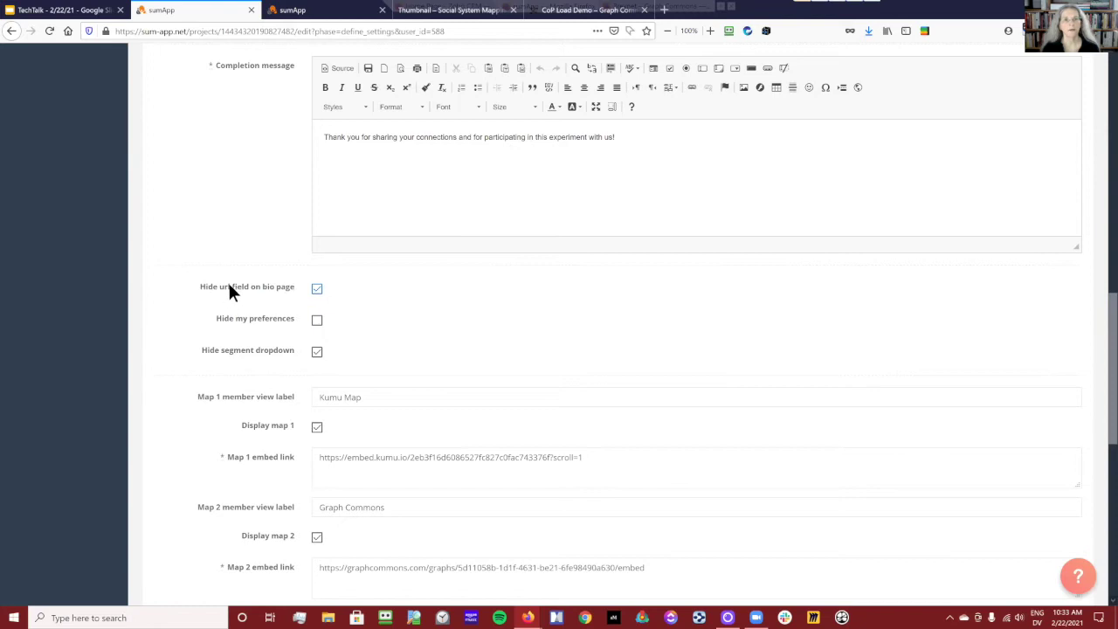
pyautogui.click(318, 290)
# - Examine the photo and bio fields on the member view's Thumbnail page, where the url field belongs
pyautogui.click(311, 11)
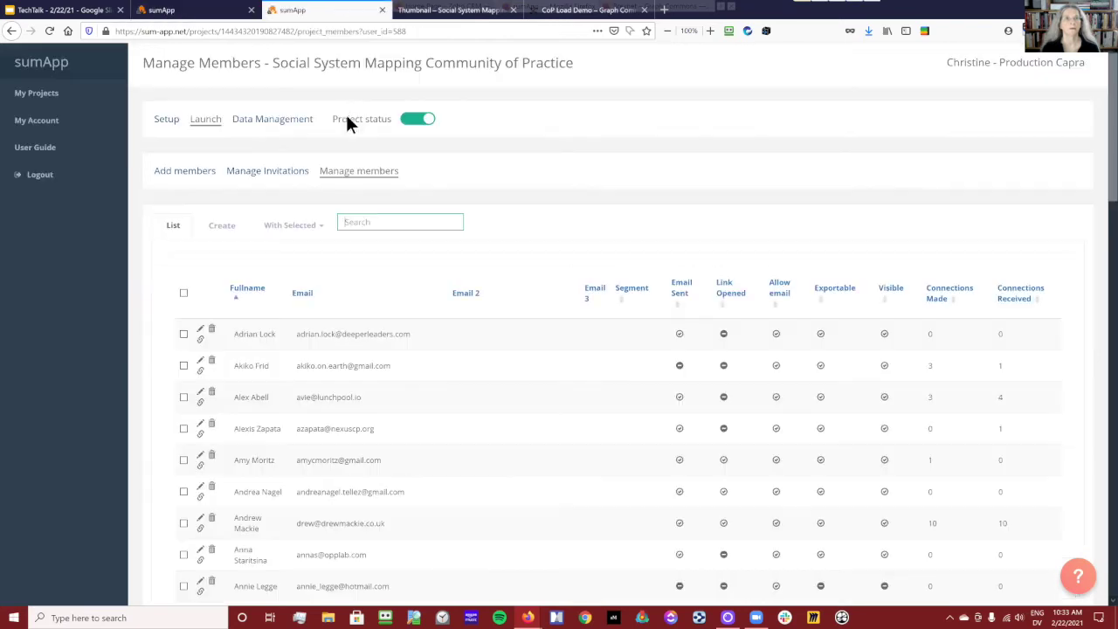
pyautogui.click(428, 13)
pyautogui.scroll(-5, 126, 393)
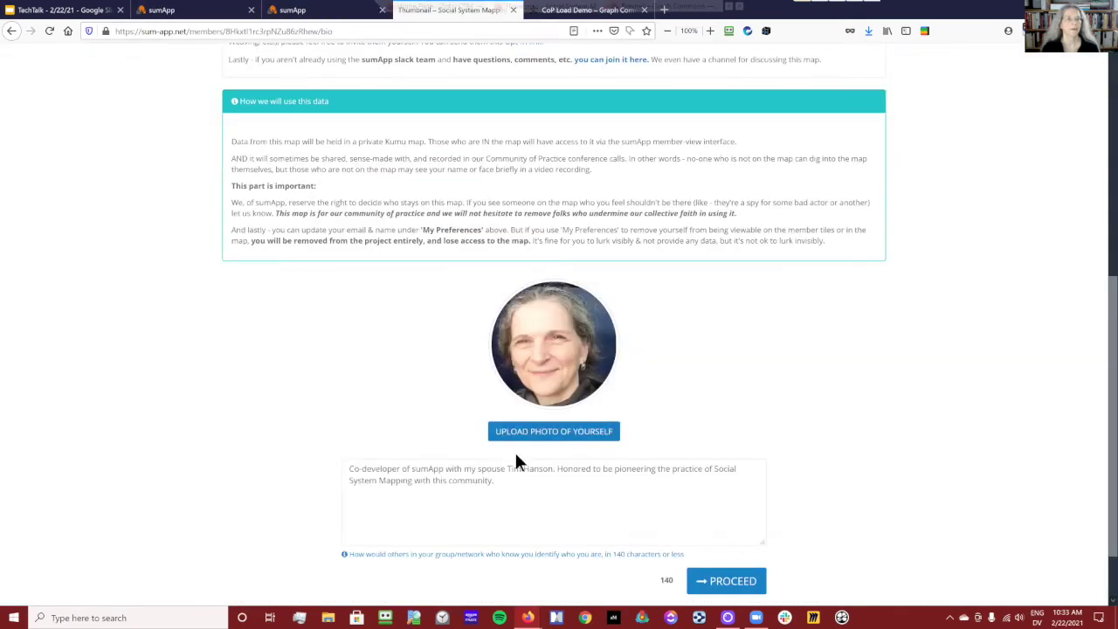
# - Return to the project's Define settings and save them with the url field on the bio page enabled
pyautogui.click(292, 12)
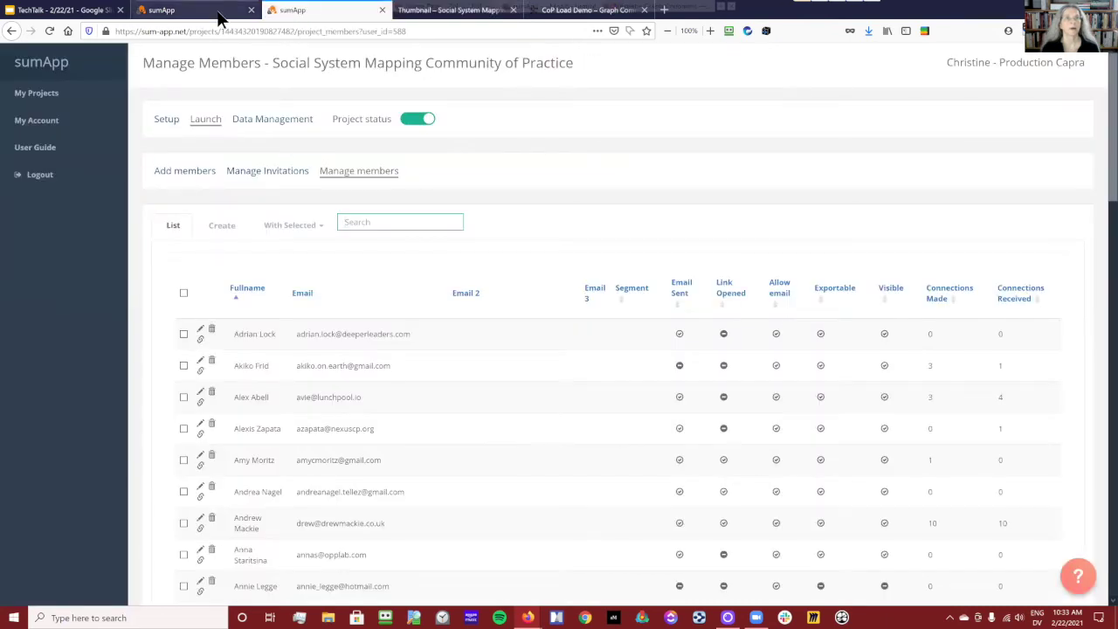
pyautogui.click(221, 13)
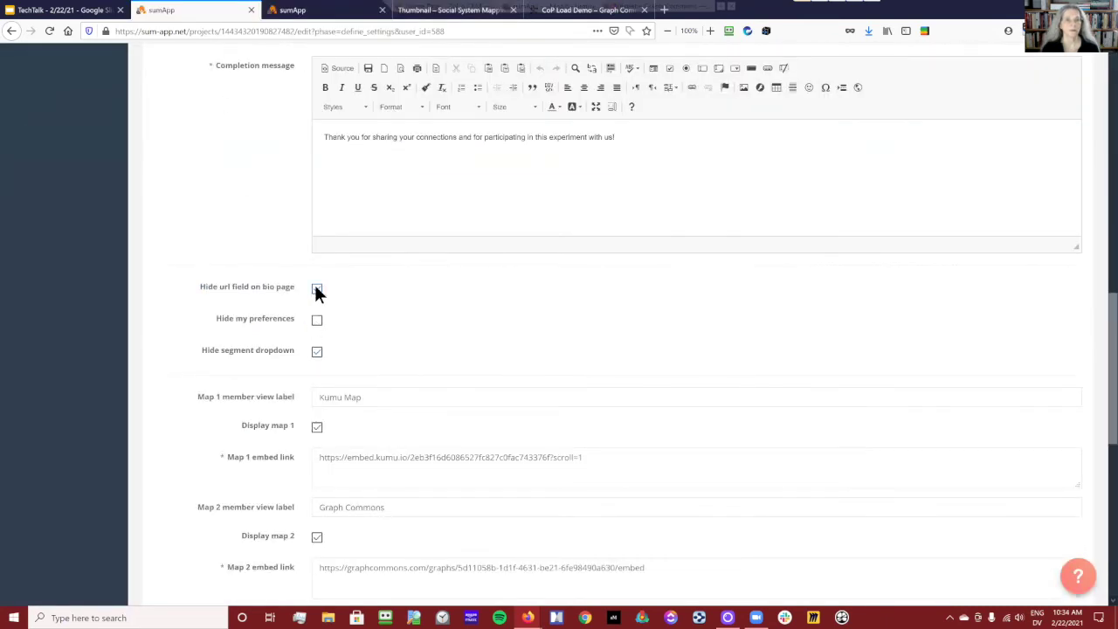
pyautogui.scroll(-10, 512, 387)
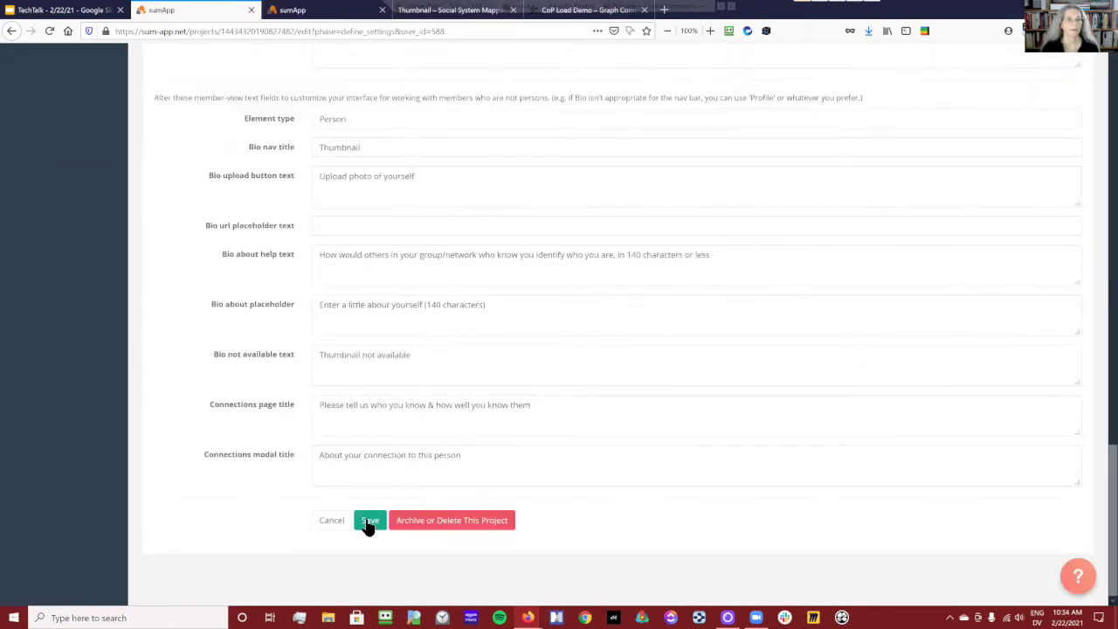
pyautogui.click(367, 522)
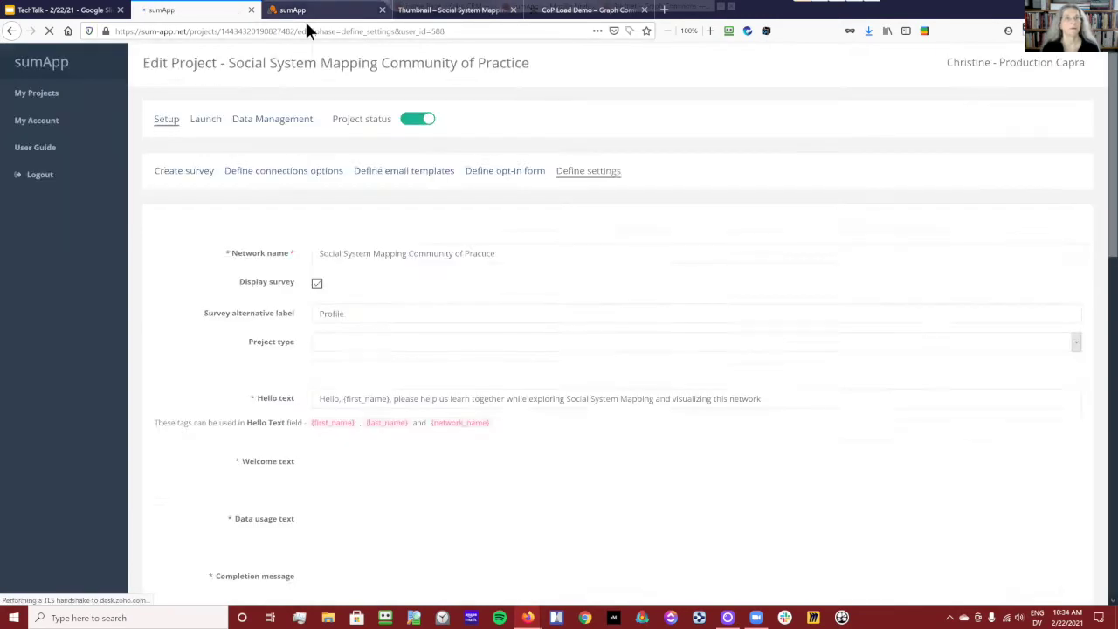
# - Switch back to the member view's Thumbnail page and reload it to apply the saved settings
pyautogui.click(306, 10)
pyautogui.click(432, 11)
pyautogui.click(50, 30)
# - Examine the bio page's url field and its entry suggestions without filling it in, and return to the page's welcome text
pyautogui.click(373, 463)
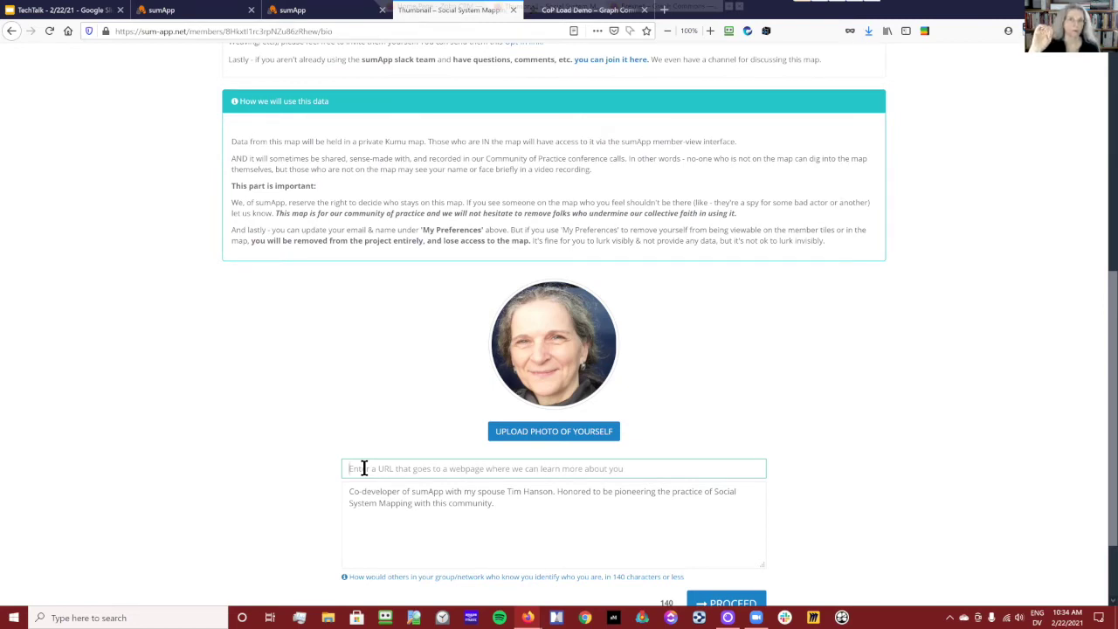
pyautogui.scroll(-1, 323, 498)
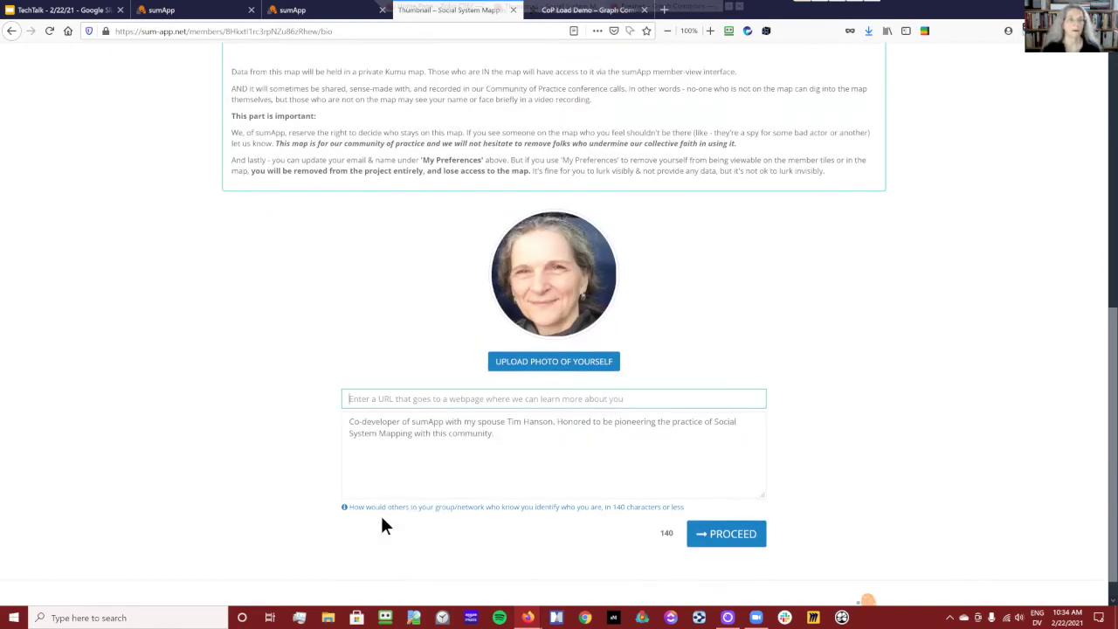
pyautogui.click(424, 485)
pyautogui.click(594, 399)
pyautogui.click(637, 404)
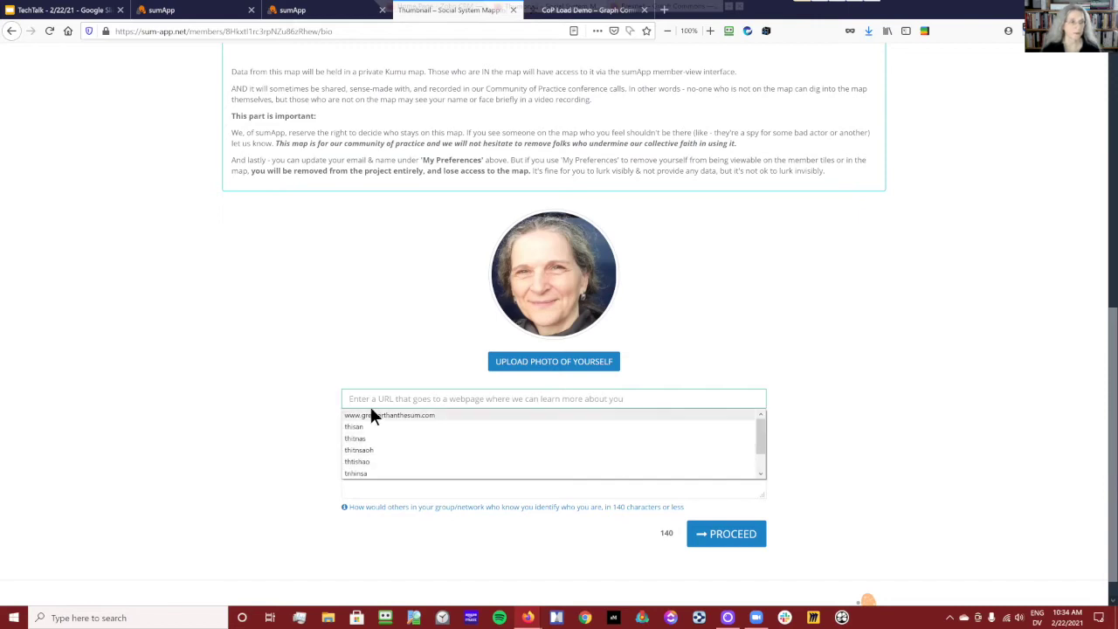
pyautogui.click(245, 381)
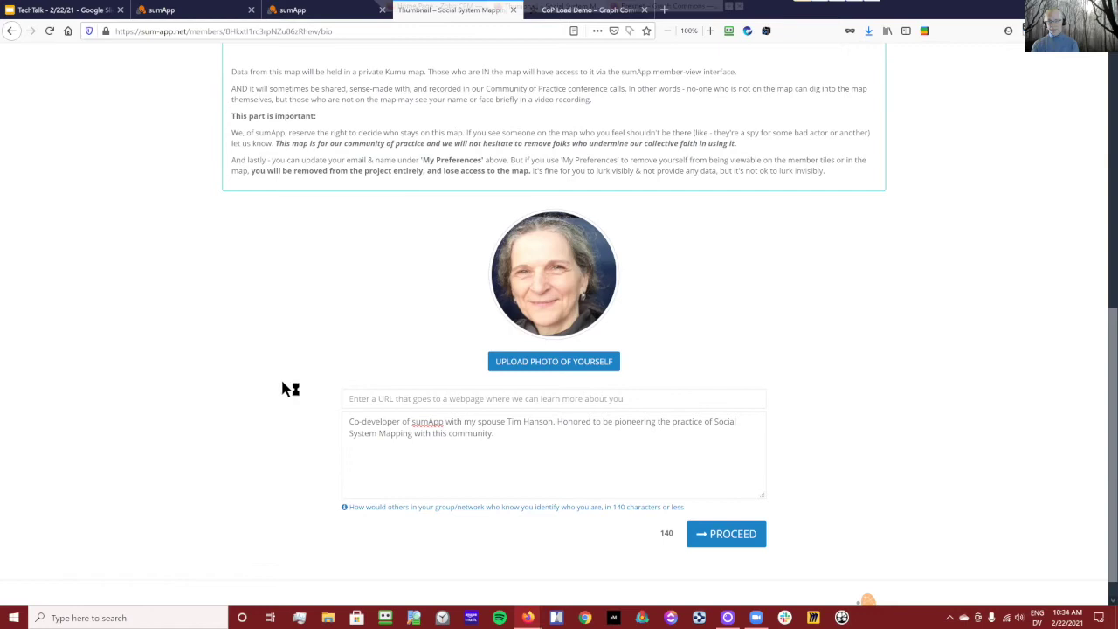
pyautogui.scroll(5, 281, 383)
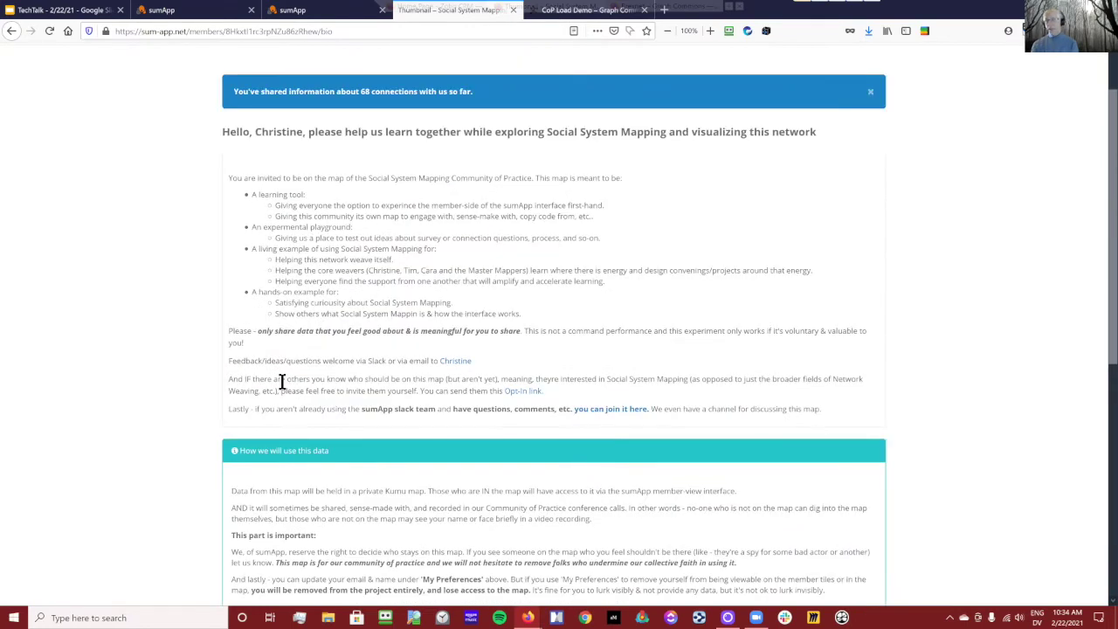